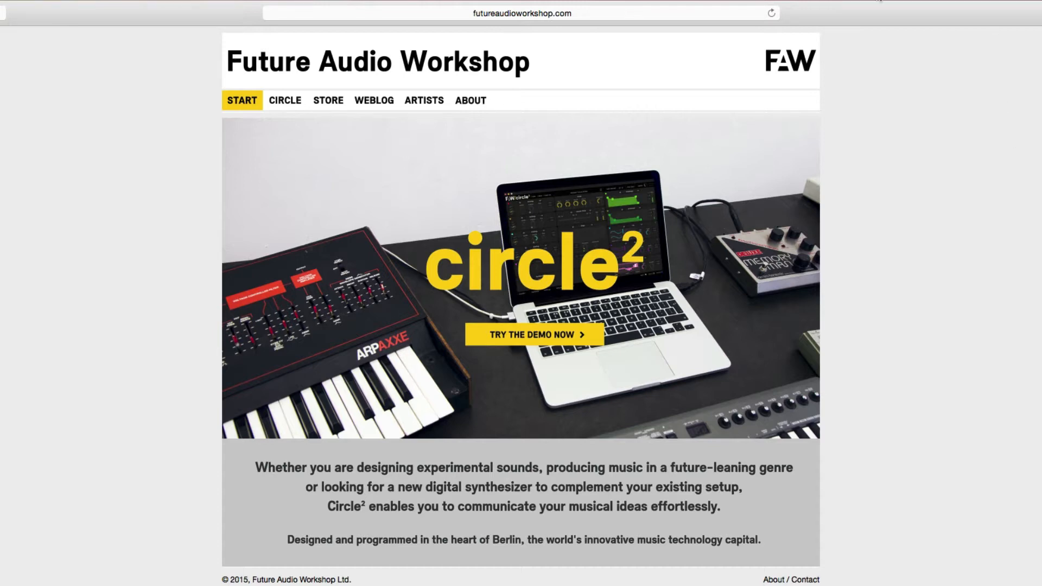
# View the store page and the Circle overview page on the Future Audio Workshop site, and return to the start page
pyautogui.click(325, 103)
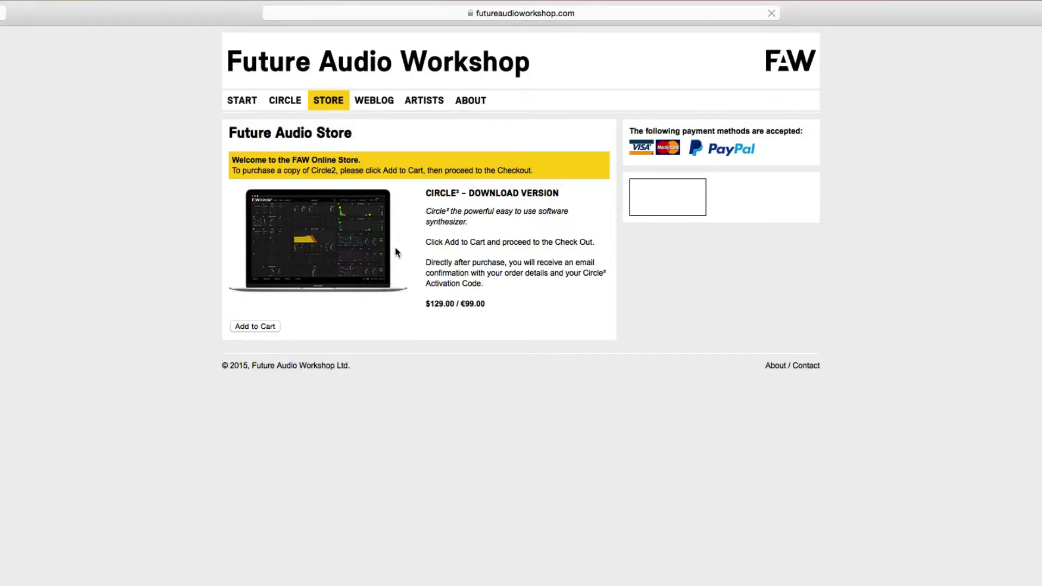
pyautogui.click(294, 103)
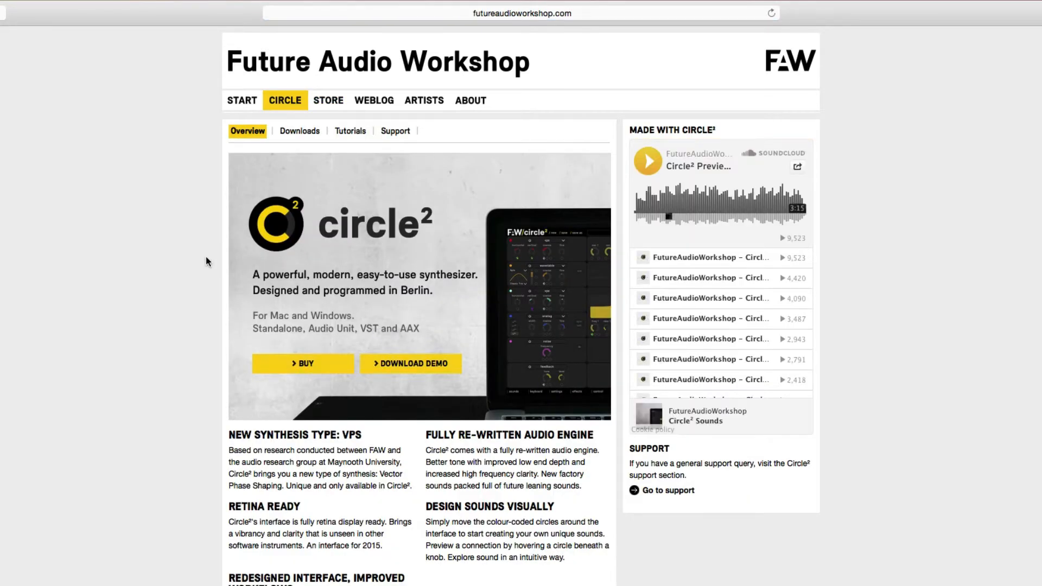
pyautogui.click(239, 101)
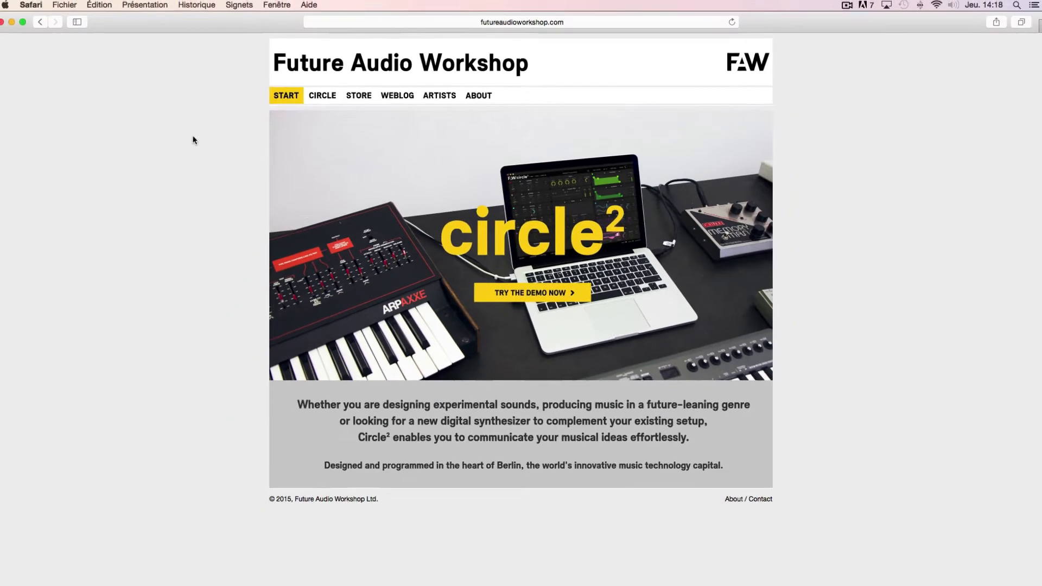
# Switch to Ableton Live, load the Circle2 Audio Unit from FutureAudioWorkshop onto the first MIDI track, and reposition its window
pyautogui.press('super+Tab')
pyautogui.press('super+Tab')
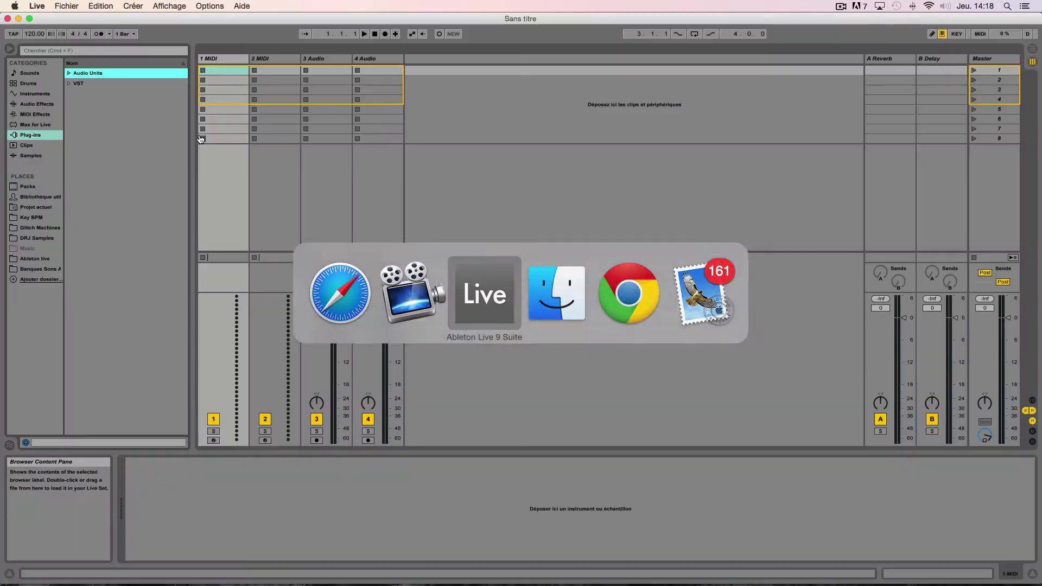
pyautogui.click(69, 74)
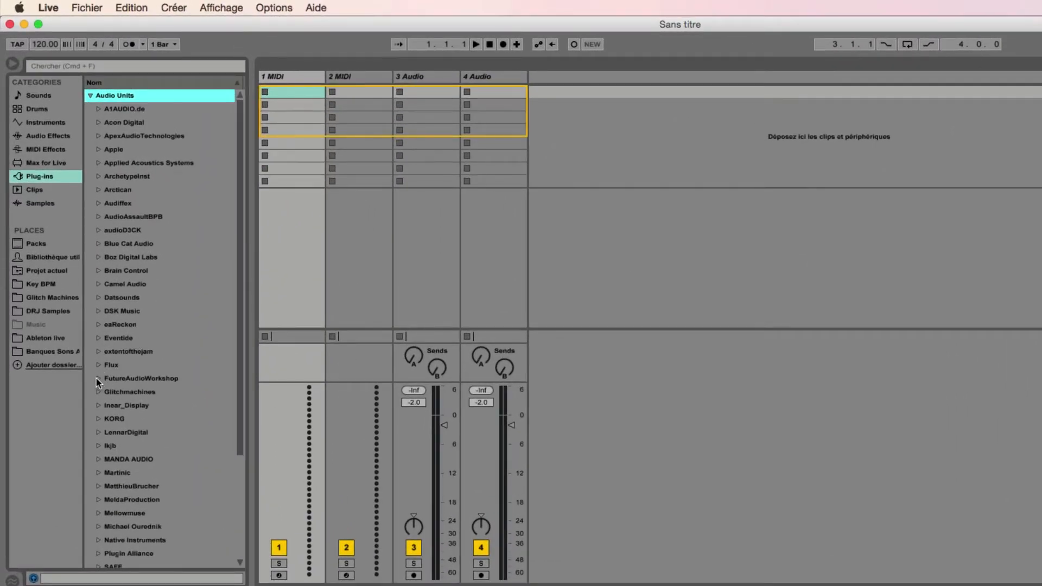
pyautogui.click(98, 379)
pyautogui.click(119, 392)
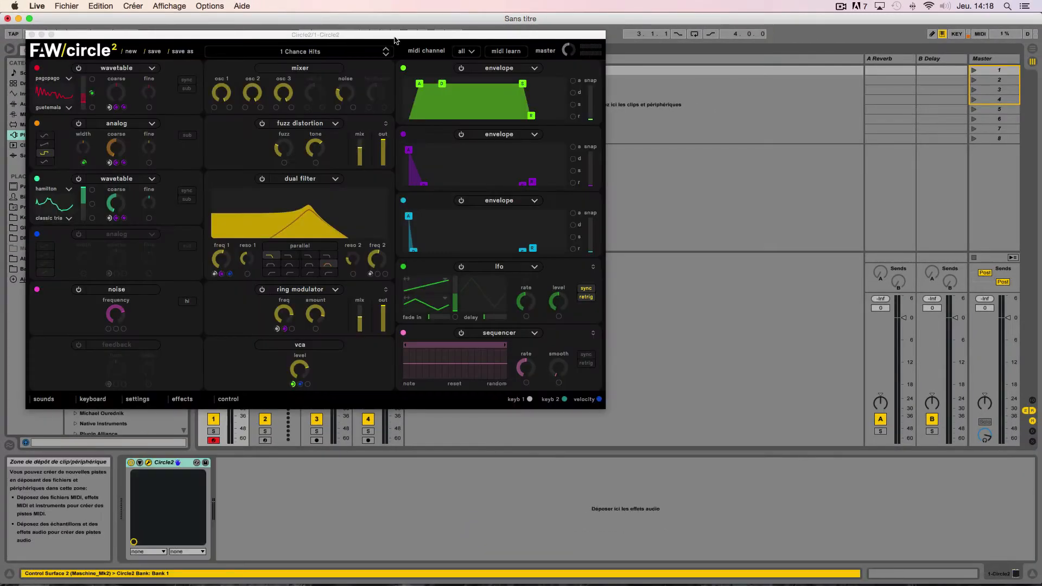
pyautogui.moveTo(366, 39); pyautogui.dragTo(588, 80)
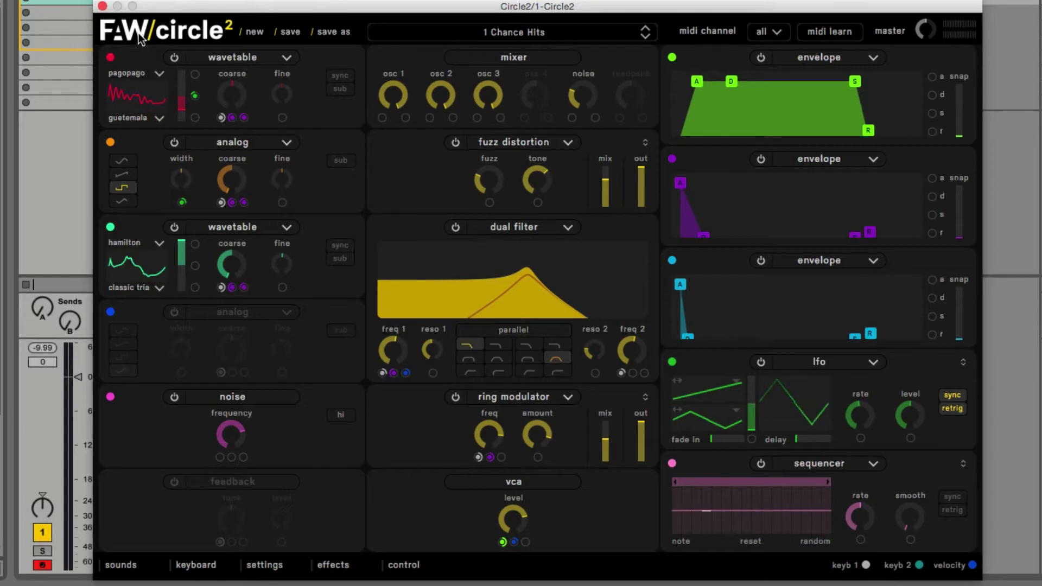
# Start a new patch, filter the preset list to the bass class and load the 4am Berghain preset
pyautogui.click(255, 32)
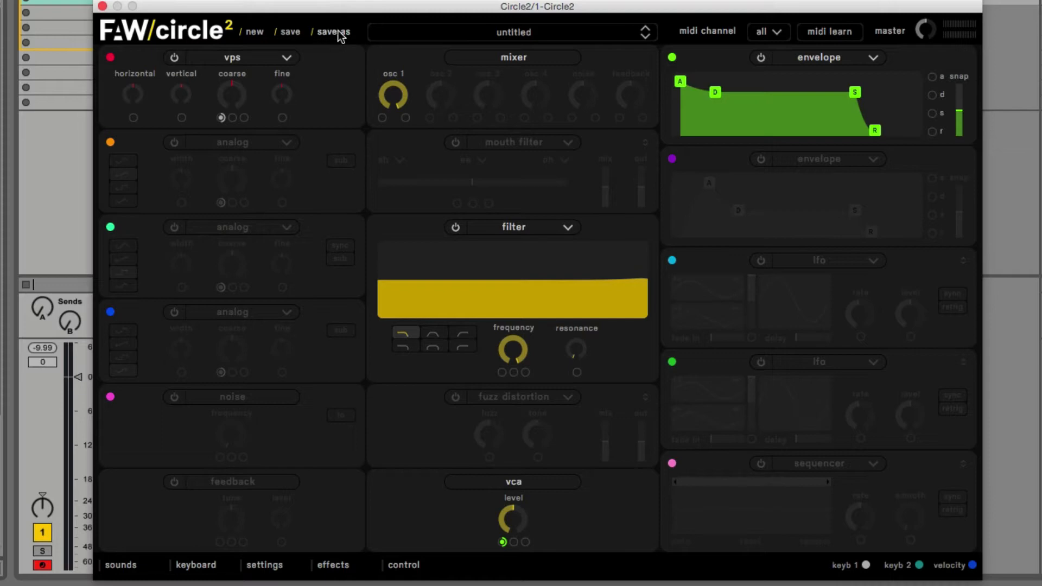
pyautogui.click(540, 34)
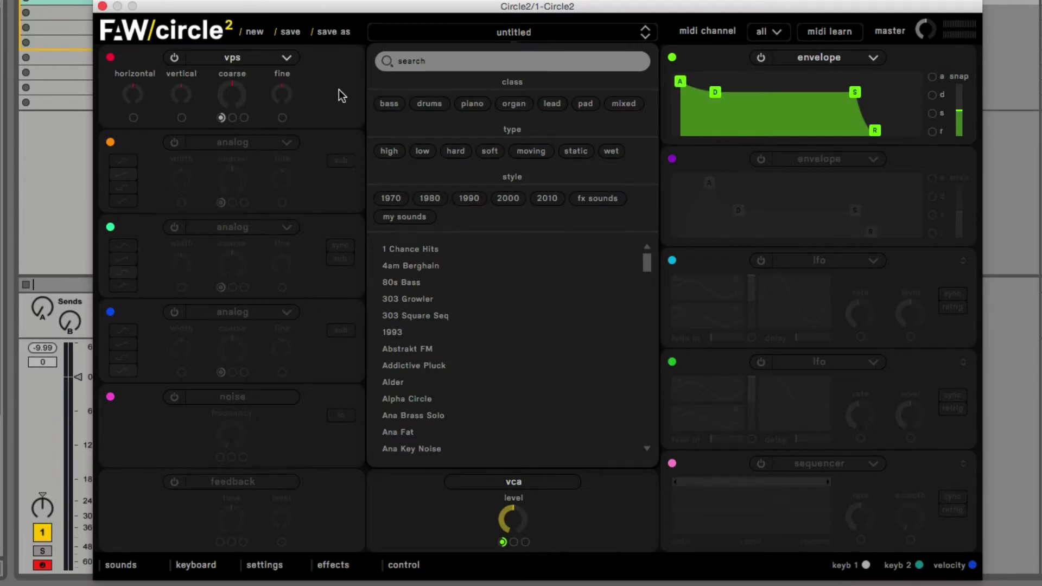
pyautogui.click(389, 104)
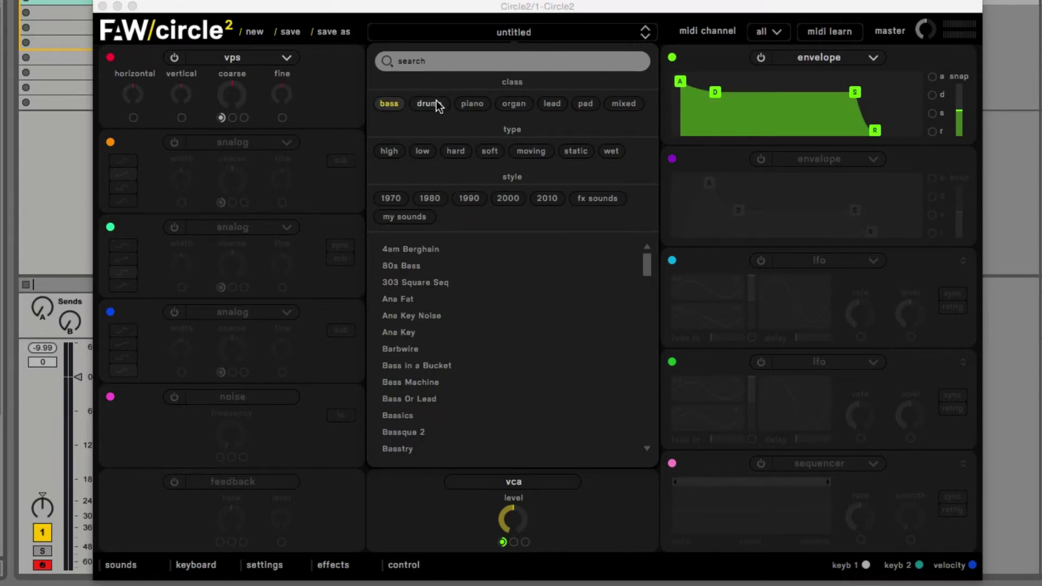
pyautogui.click(395, 250)
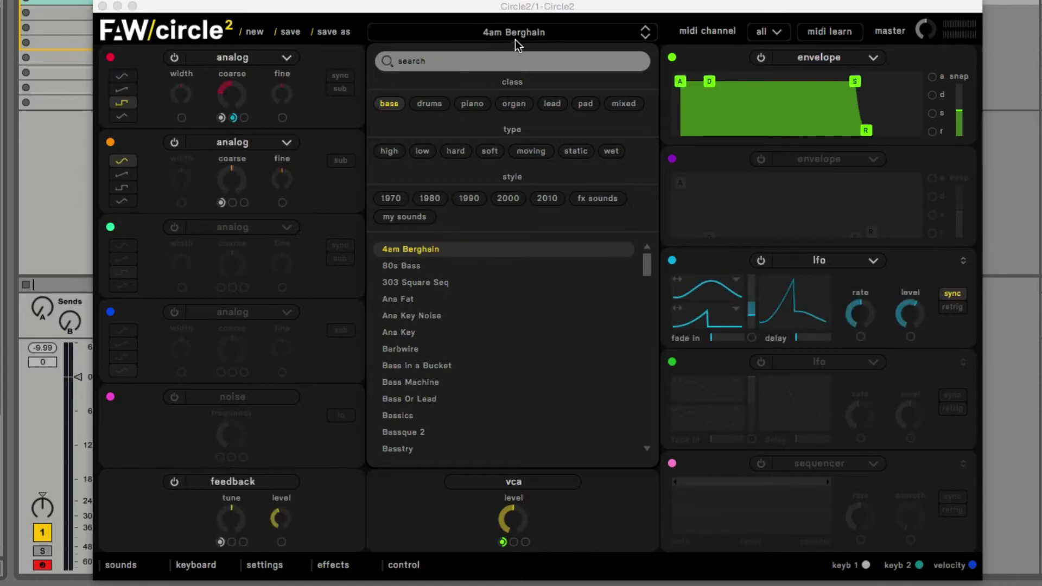
pyautogui.click(613, 519)
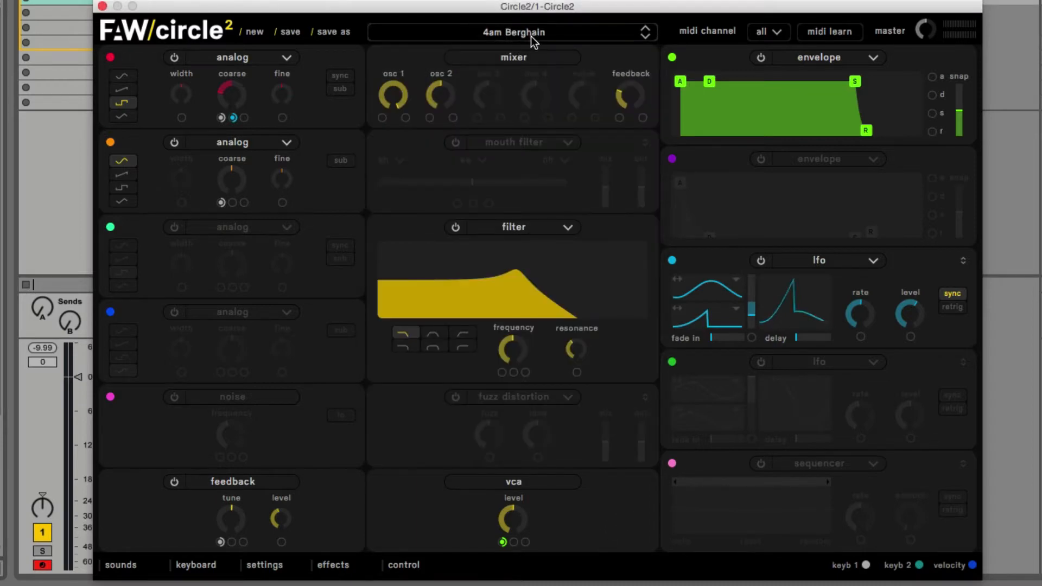
# Advance through the bass presets to 303 Square Seq and check it in the preset list
pyautogui.click(646, 37)
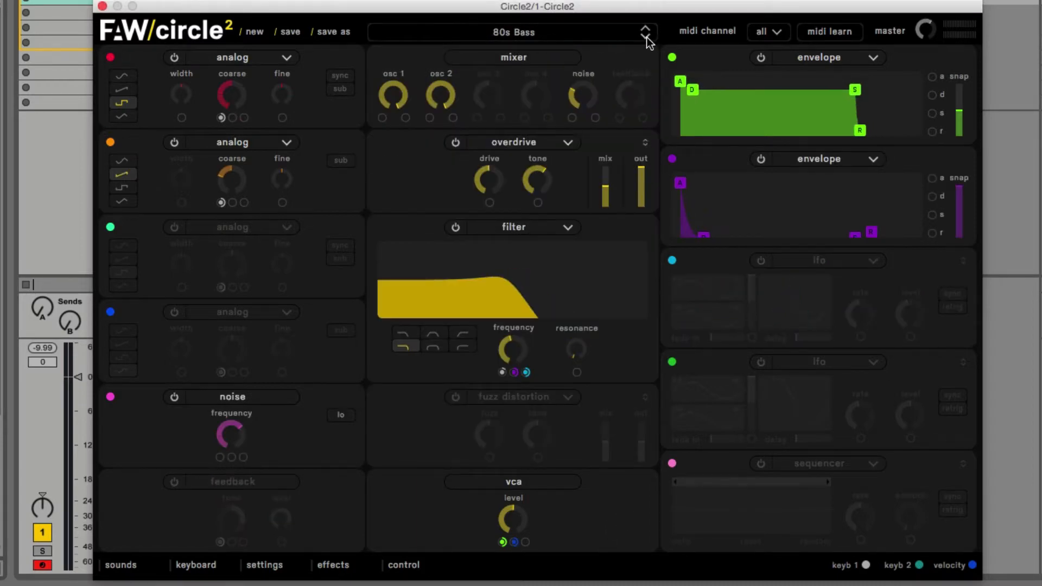
pyautogui.click(647, 37)
pyautogui.click(595, 34)
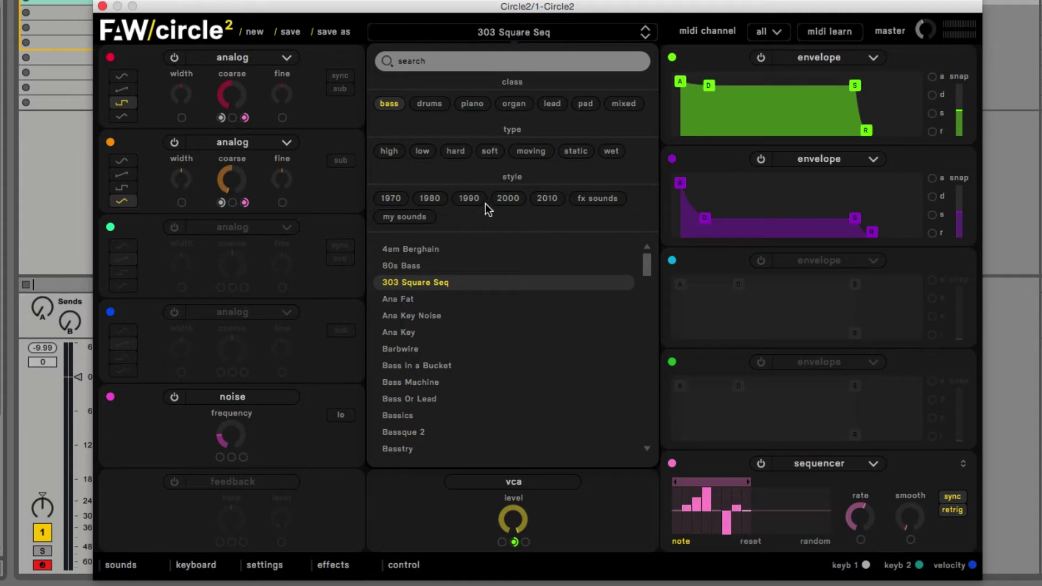
pyautogui.click(600, 30)
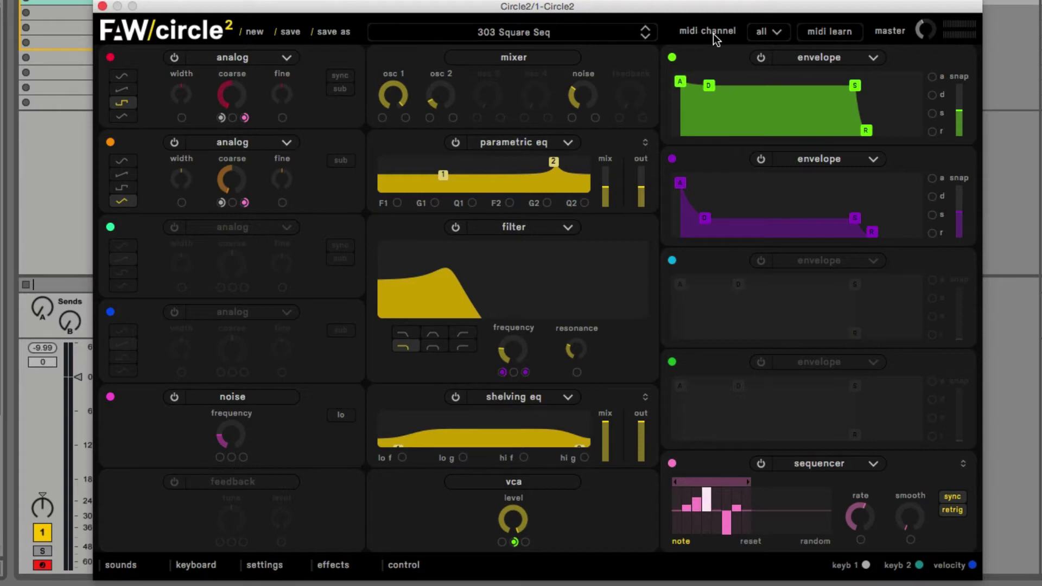
# Examine the available MIDI channels and the controls that can be mapped in MIDI learn mode
pyautogui.click(764, 31)
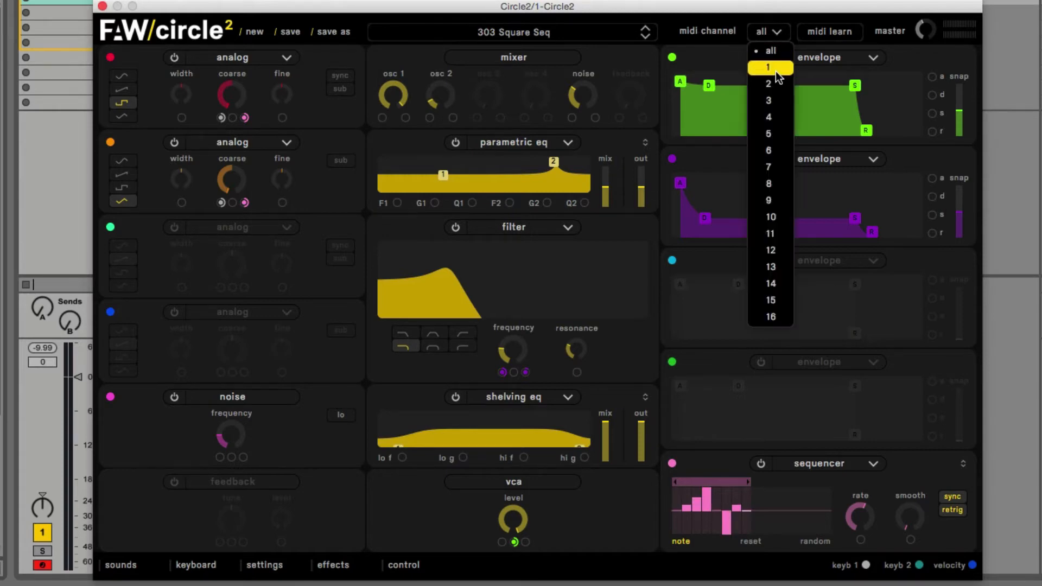
pyautogui.click(822, 32)
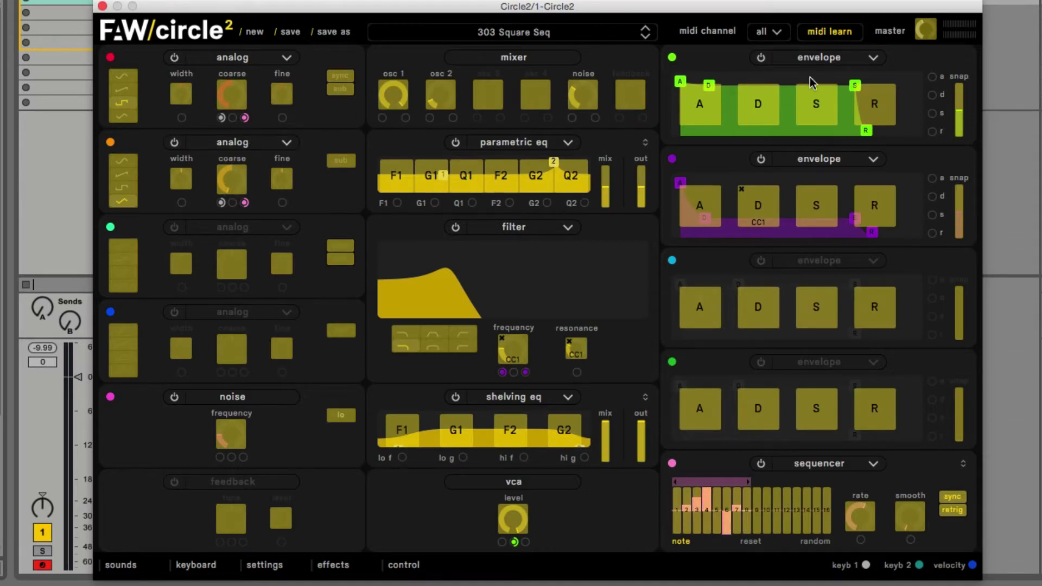
pyautogui.click(828, 33)
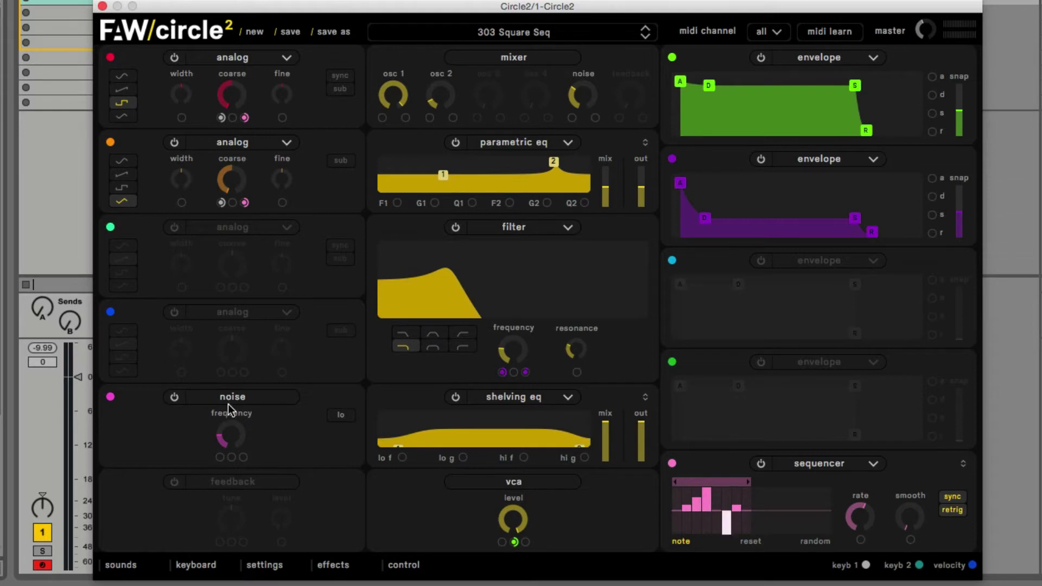
# Enable the feedback module, switch the blue modulator from envelope to LFO and turn it on
pyautogui.click(177, 483)
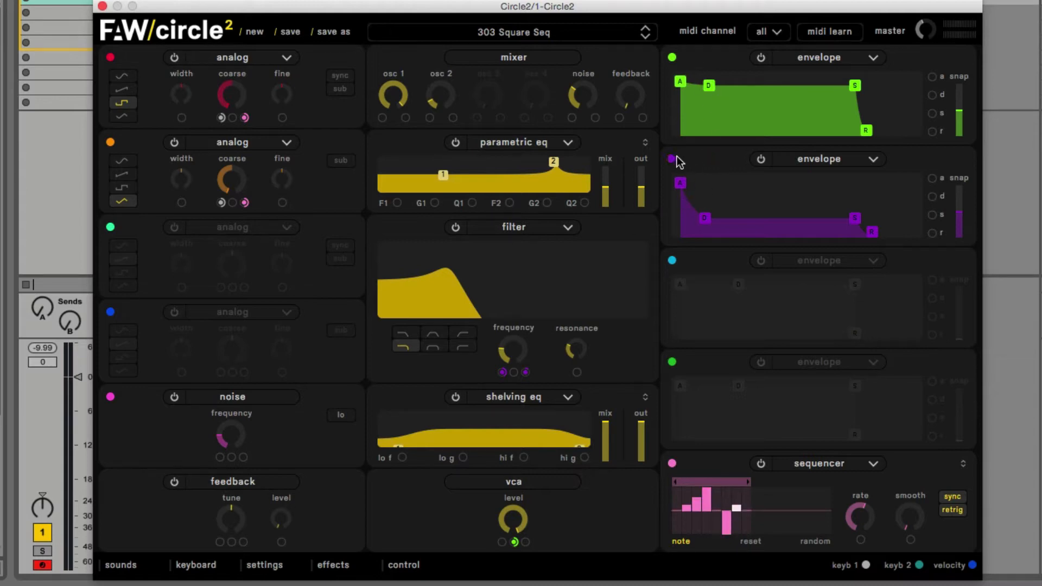
pyautogui.moveTo(672, 58)
pyautogui.mouseDown()
pyautogui.moveTo(627, 106)
pyautogui.moveTo(381, 121)
pyautogui.moveTo(624, 88)
pyautogui.moveTo(675, 67)
pyautogui.mouseUp()
pyautogui.click(812, 261)
pyautogui.click(809, 285)
pyautogui.click(761, 261)
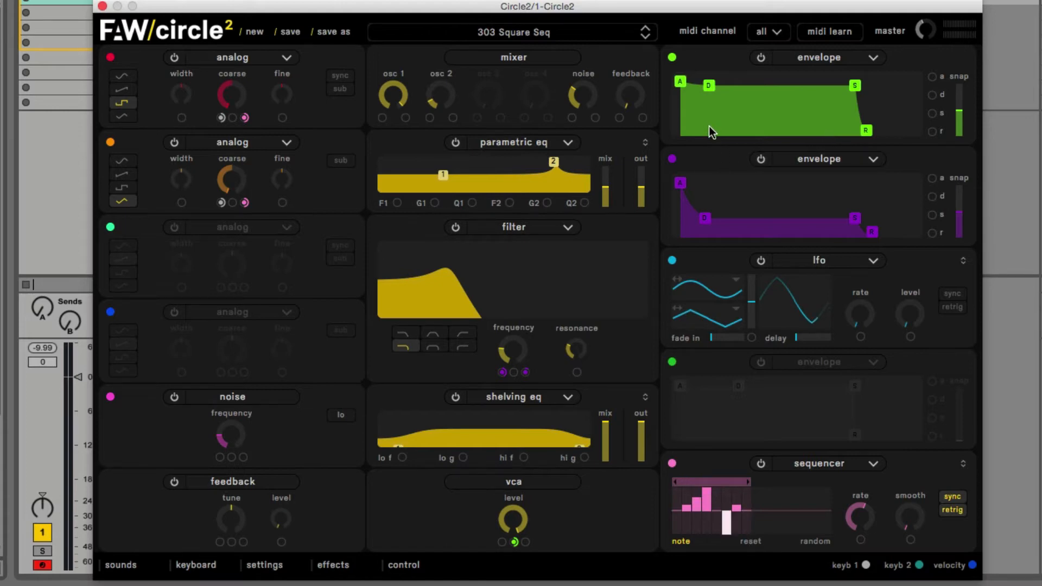
# Reshape the green envelope with longer attack, decay and release and a sustain level of 0.530, and toggle the blue LFO off and on
pyautogui.moveTo(681, 83); pyautogui.dragTo(700, 87)
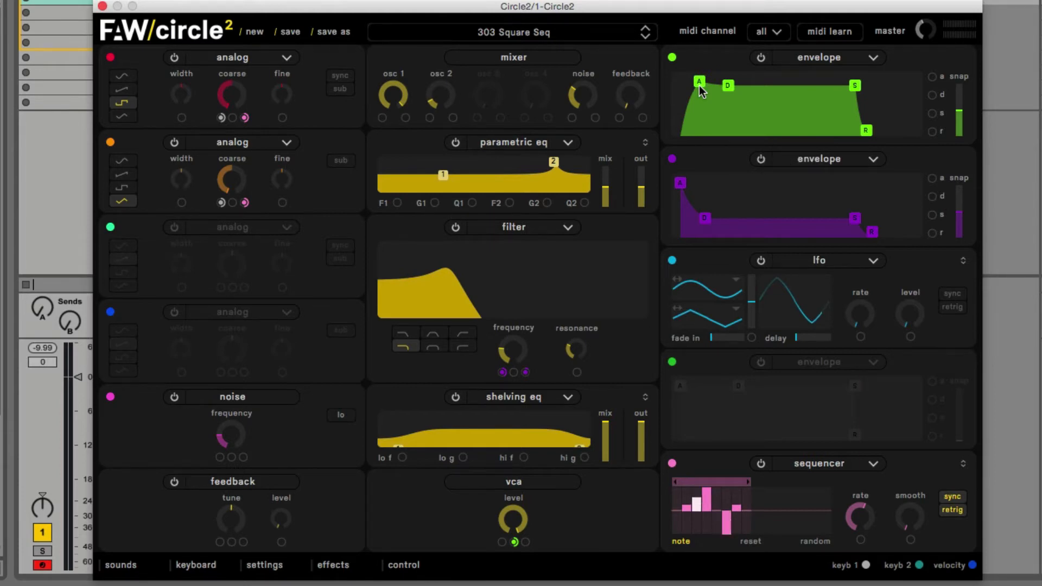
pyautogui.moveTo(730, 85); pyautogui.dragTo(734, 98)
pyautogui.moveTo(853, 85); pyautogui.dragTo(830, 106)
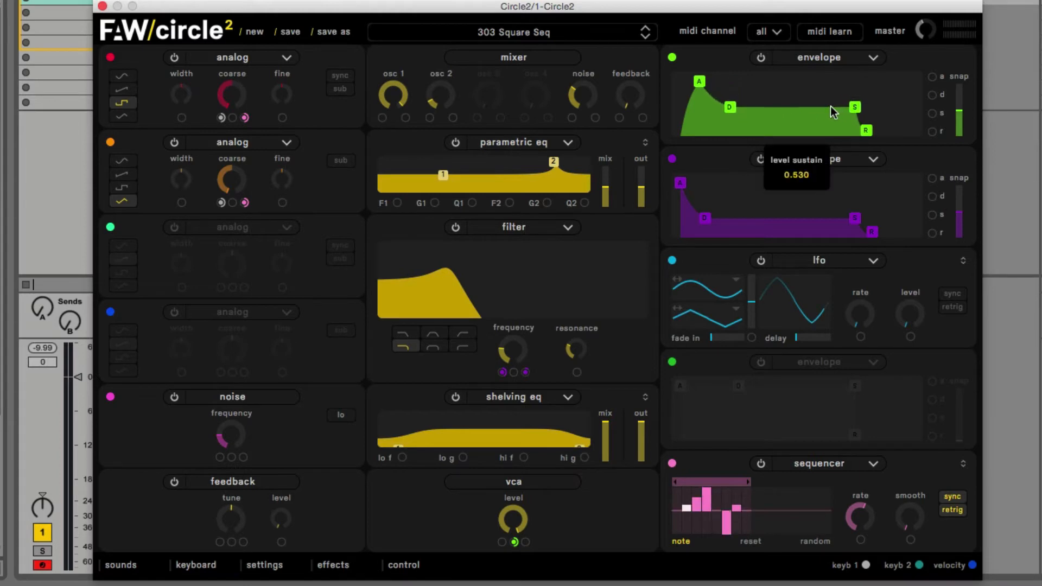
pyautogui.moveTo(730, 107); pyautogui.dragTo(737, 87)
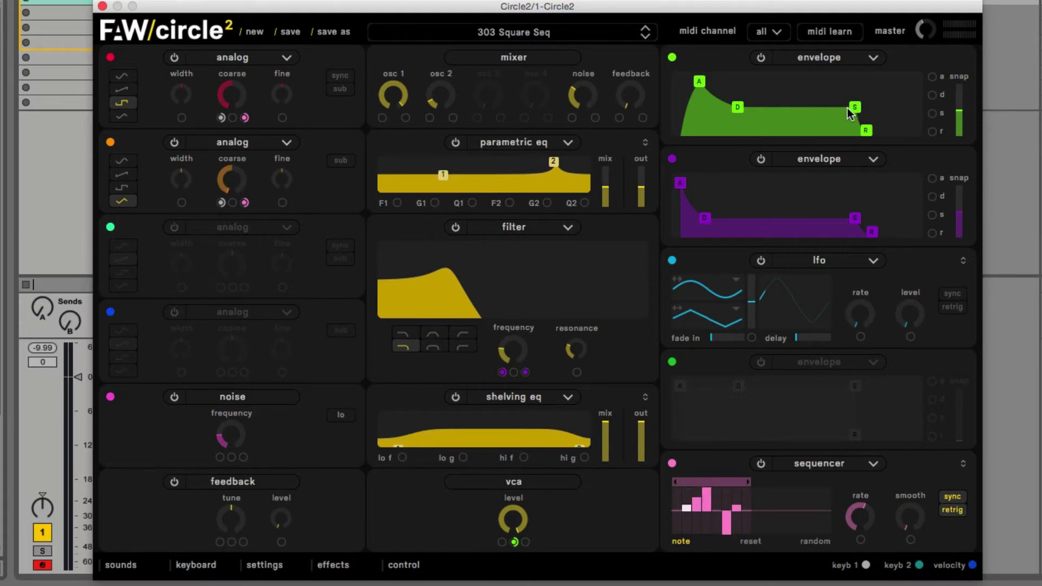
pyautogui.moveTo(866, 131); pyautogui.dragTo(880, 131)
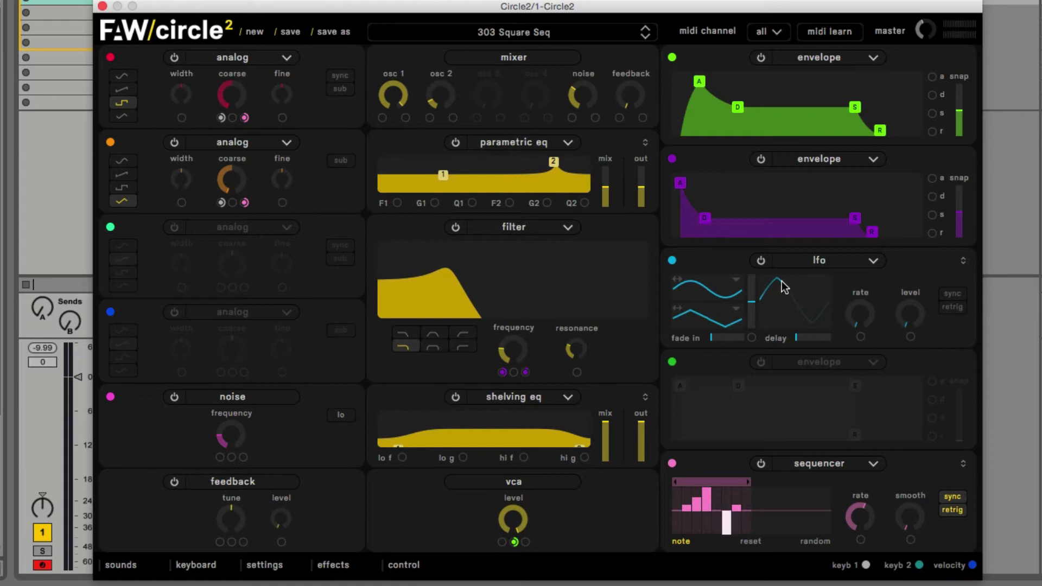
pyautogui.click(760, 261)
pyautogui.click(761, 261)
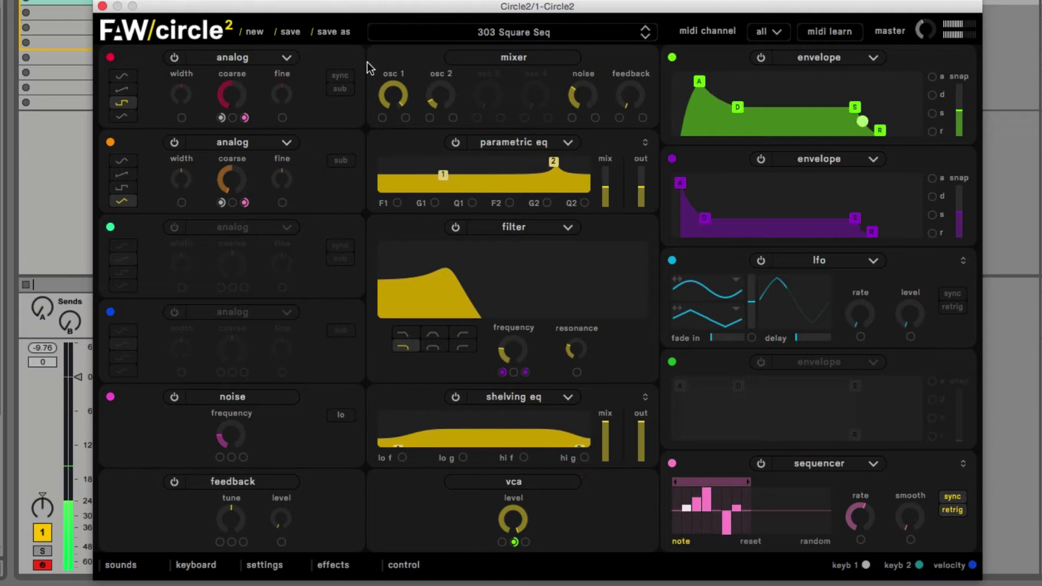
# In a new patch, enable the blue LFO and raise the VPS oscillator's horizontal value
pyautogui.click(254, 34)
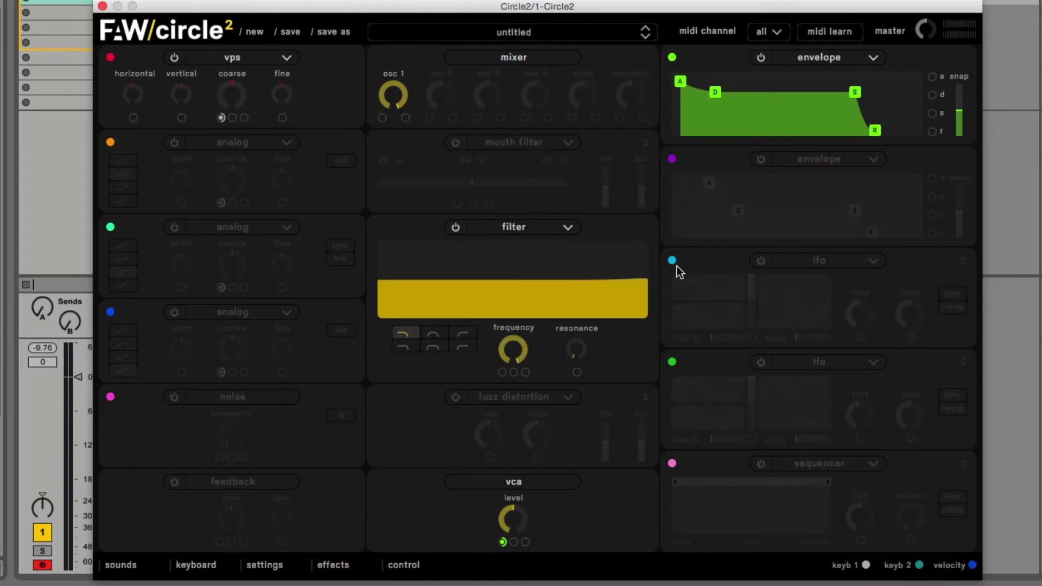
pyautogui.click(760, 261)
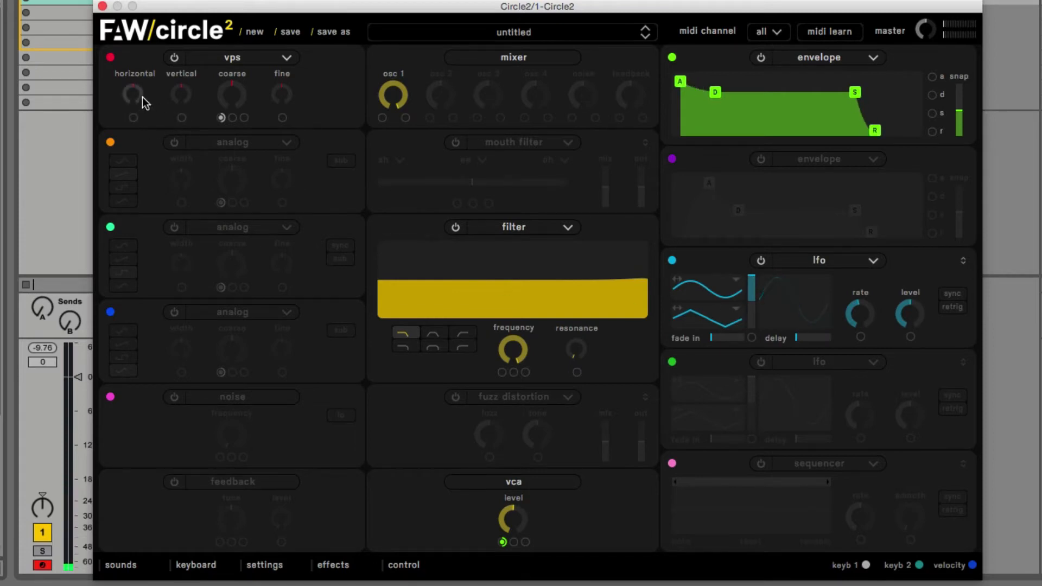
pyautogui.moveTo(135, 96); pyautogui.dragTo(135, 43)
# Assign the blue LFO to the VPS oscillator's horizontal parameter and slow down the LFO rate
pyautogui.moveTo(672, 261); pyautogui.dragTo(202, 135)
pyautogui.moveTo(141, 121); pyautogui.dragTo(134, 118)
pyautogui.moveTo(850, 315); pyautogui.dragTo(842, 356)
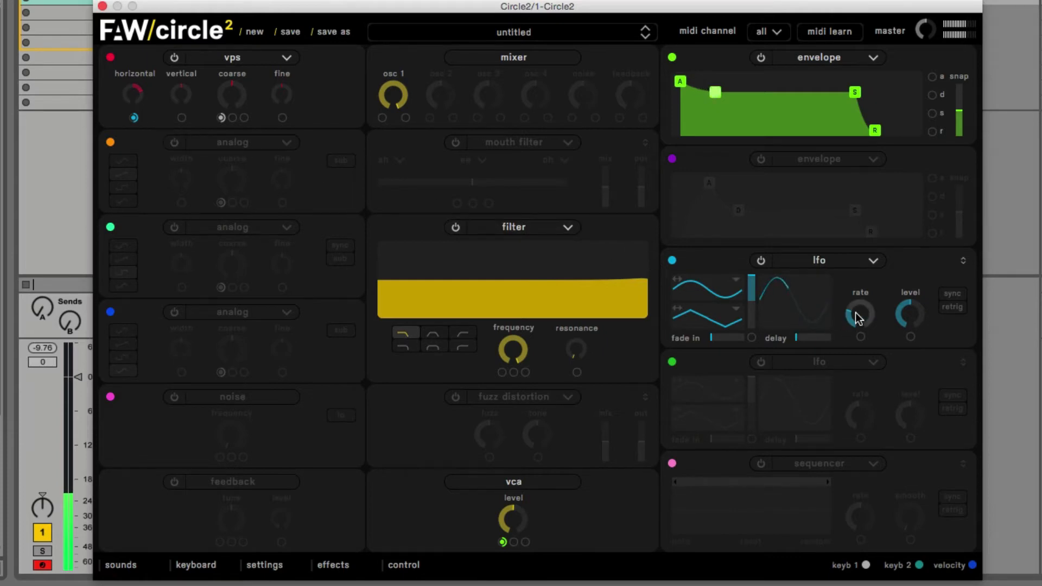
pyautogui.moveTo(856, 312)
pyautogui.mouseDown()
pyautogui.moveTo(877, 226)
pyautogui.moveTo(856, 315)
pyautogui.mouseUp()
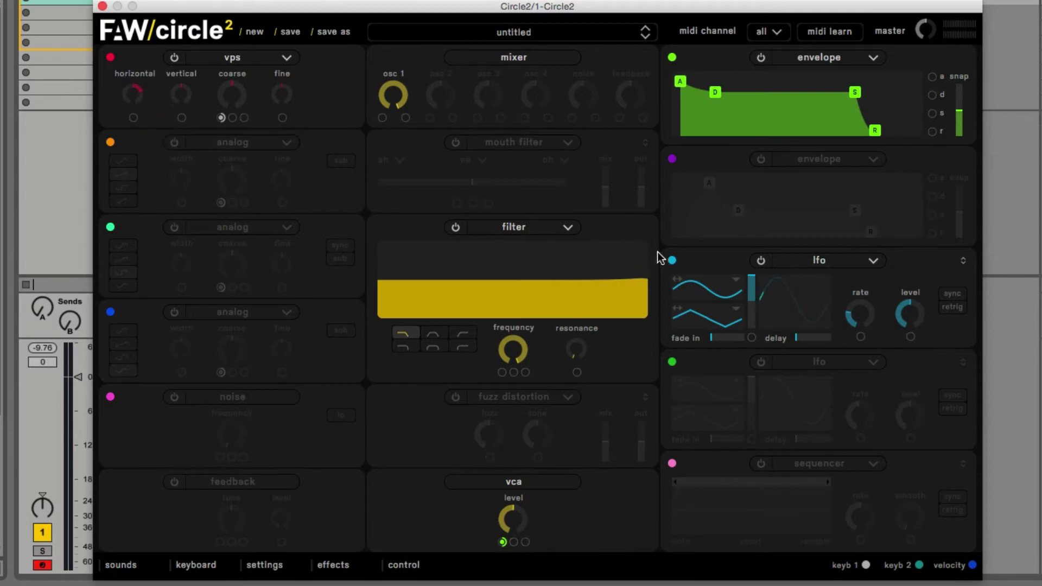
# Connect the blue LFO to the horizontal parameter again and lower its modulation amount to the negative side
pyautogui.moveTo(671, 260); pyautogui.dragTo(135, 125)
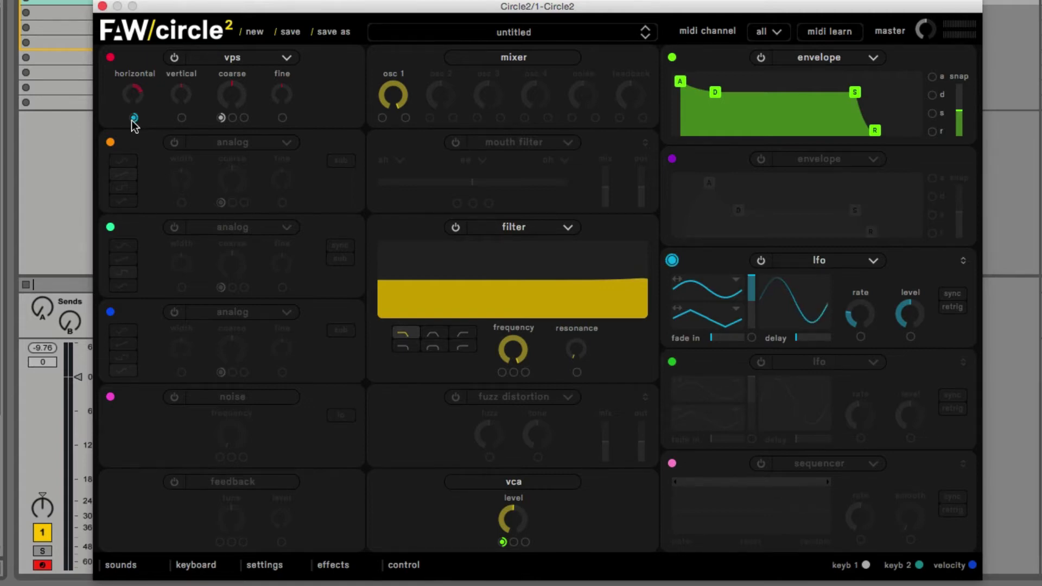
pyautogui.click(134, 118)
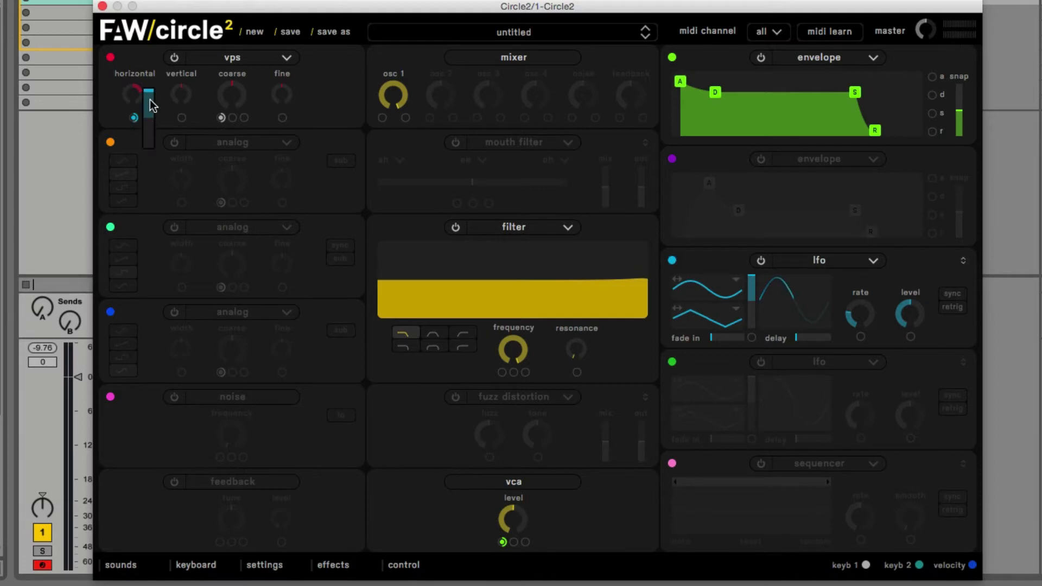
pyautogui.moveTo(149, 105); pyautogui.dragTo(148, 166)
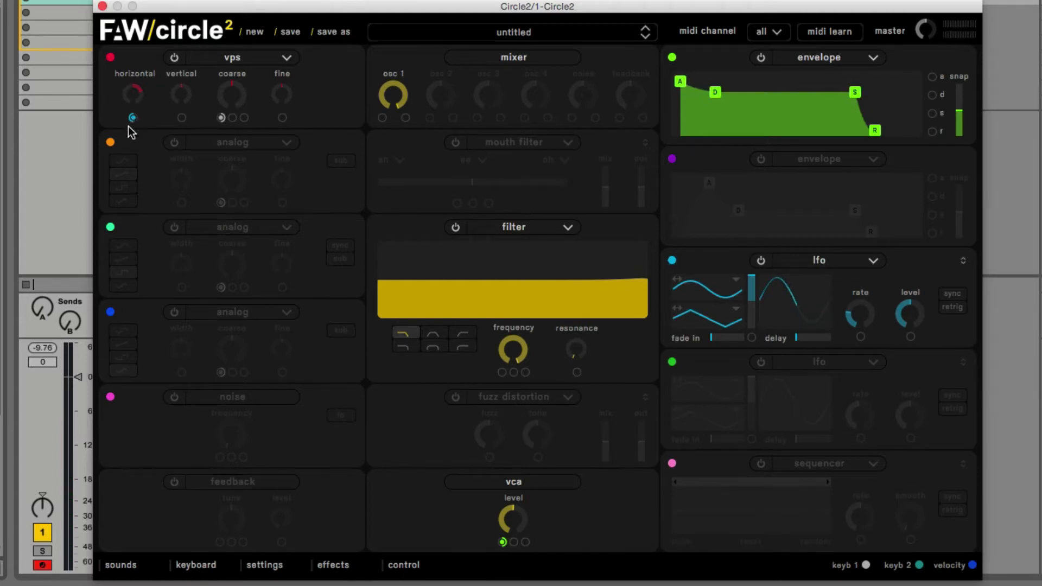
# Swap the horizontal parameter's modulation source from the blue LFO to the green envelope, and remove the connection
pyautogui.moveTo(132, 118); pyautogui.dragTo(339, 79)
pyautogui.moveTo(673, 261); pyautogui.dragTo(133, 118)
pyautogui.moveTo(672, 57); pyautogui.dragTo(134, 119)
pyautogui.moveTo(133, 118); pyautogui.dragTo(112, 140)
# Load the 4am Berghain bass preset from the preset list and close the list
pyautogui.click(618, 33)
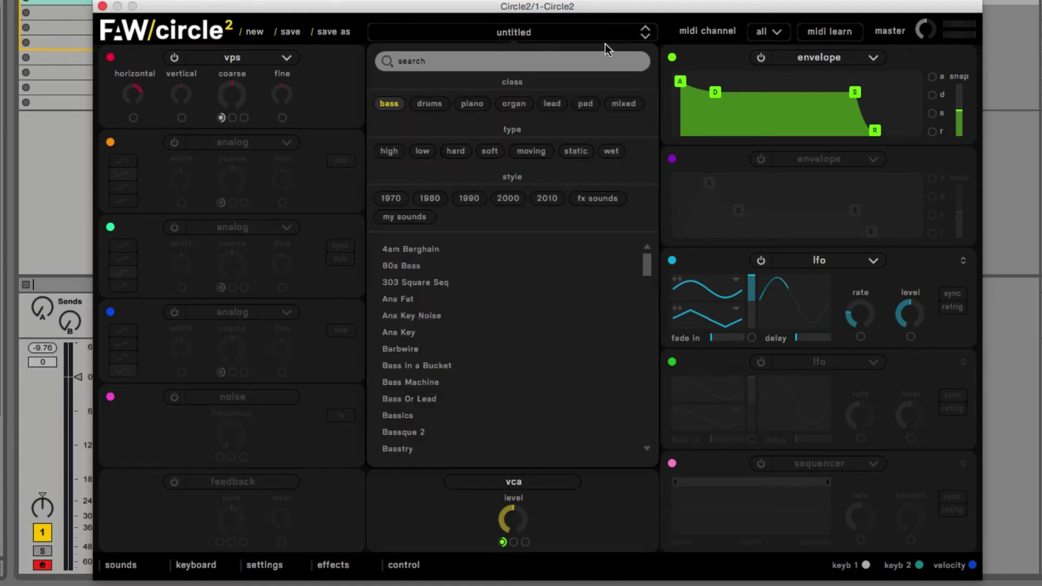
pyautogui.click(406, 250)
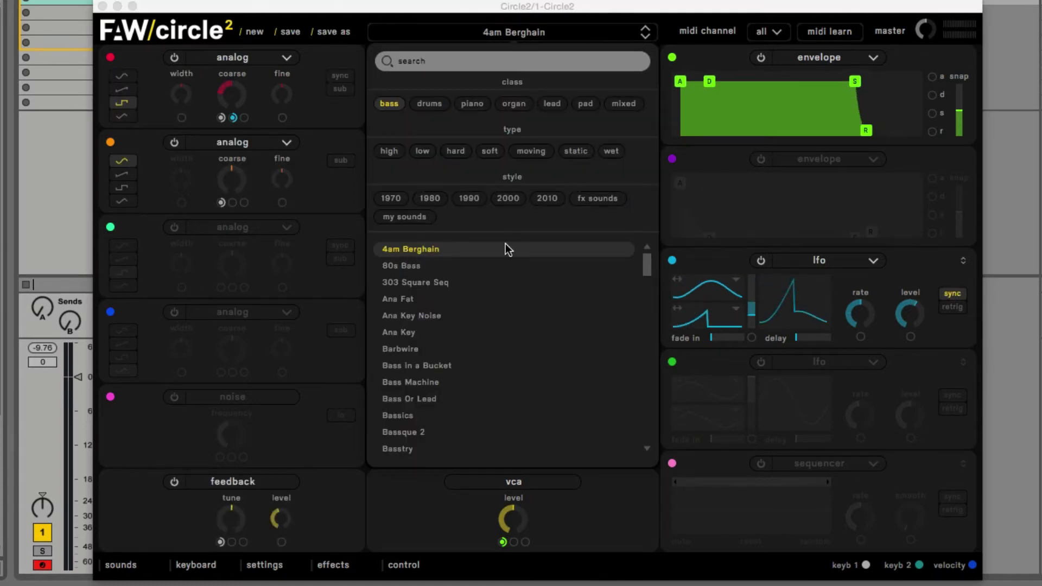
pyautogui.click(575, 529)
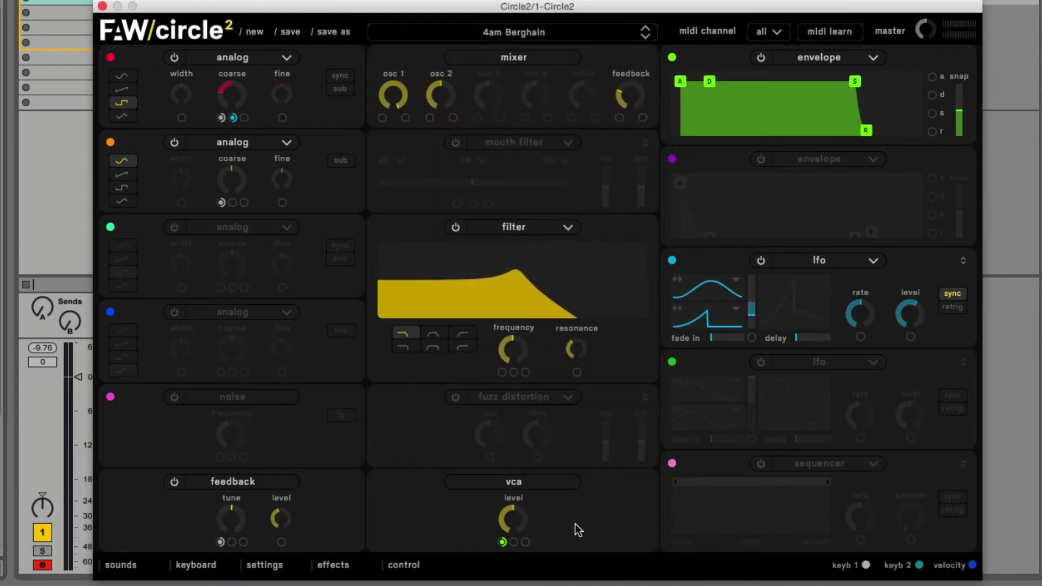
# Switch on the fuzz distortion, mouth filter, noise module and the third and fourth analog oscillators
pyautogui.click(455, 397)
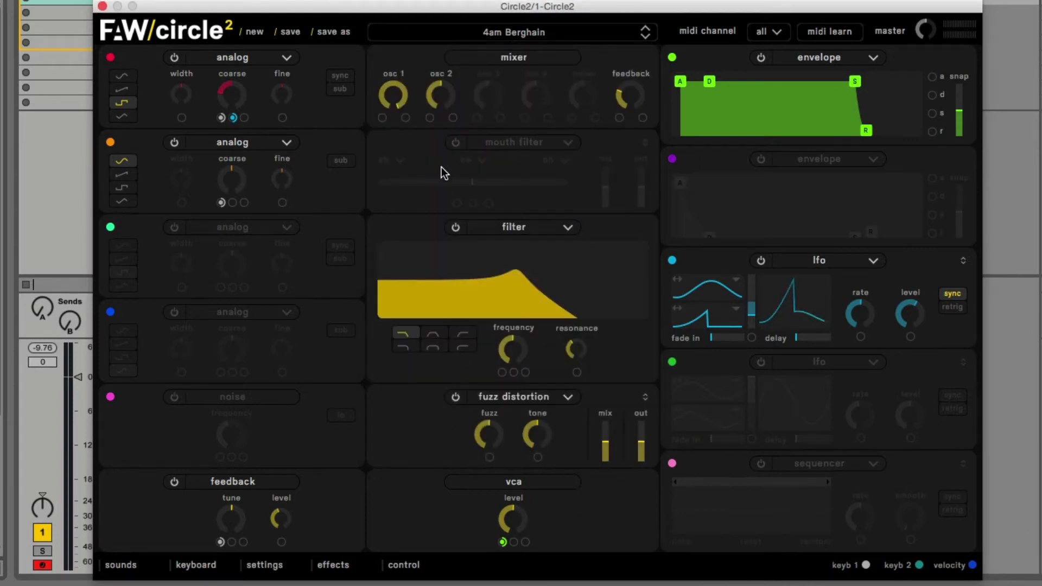
pyautogui.click(456, 142)
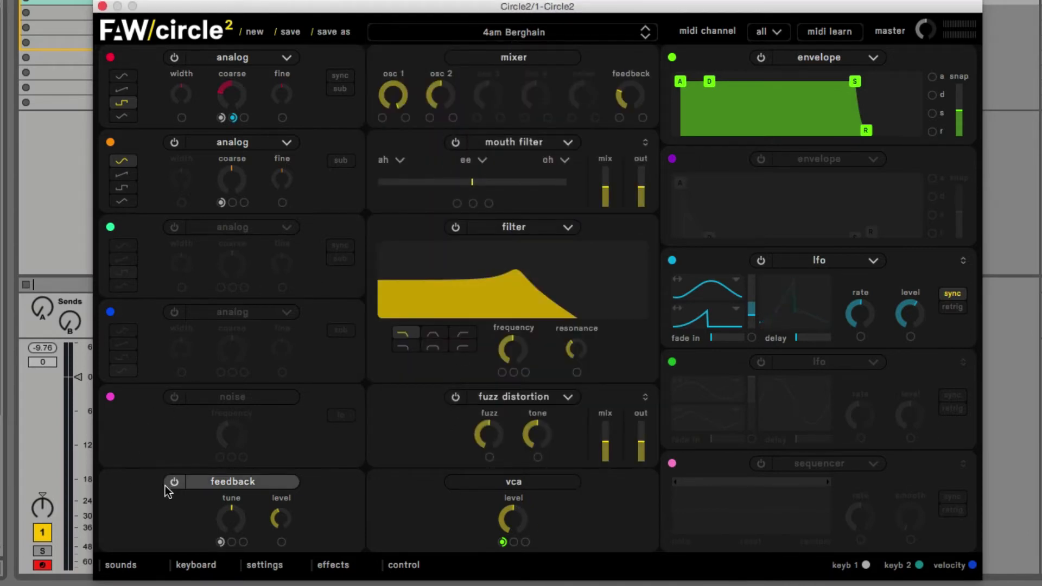
pyautogui.click(171, 398)
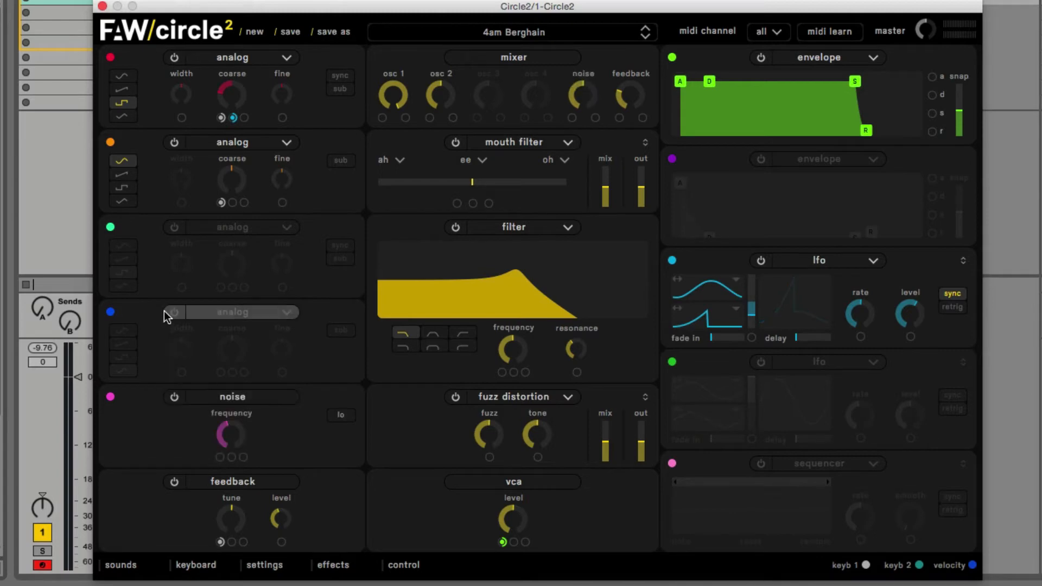
pyautogui.click(174, 312)
pyautogui.click(174, 227)
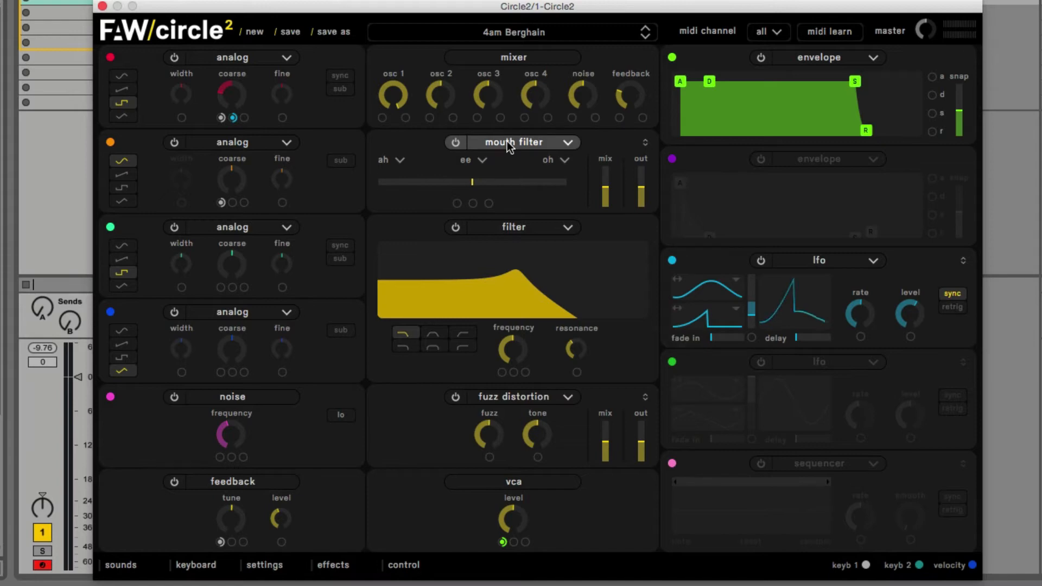
# Switch the mouth filter off and on again, and view the alternative modules available for its slot
pyautogui.click(455, 142)
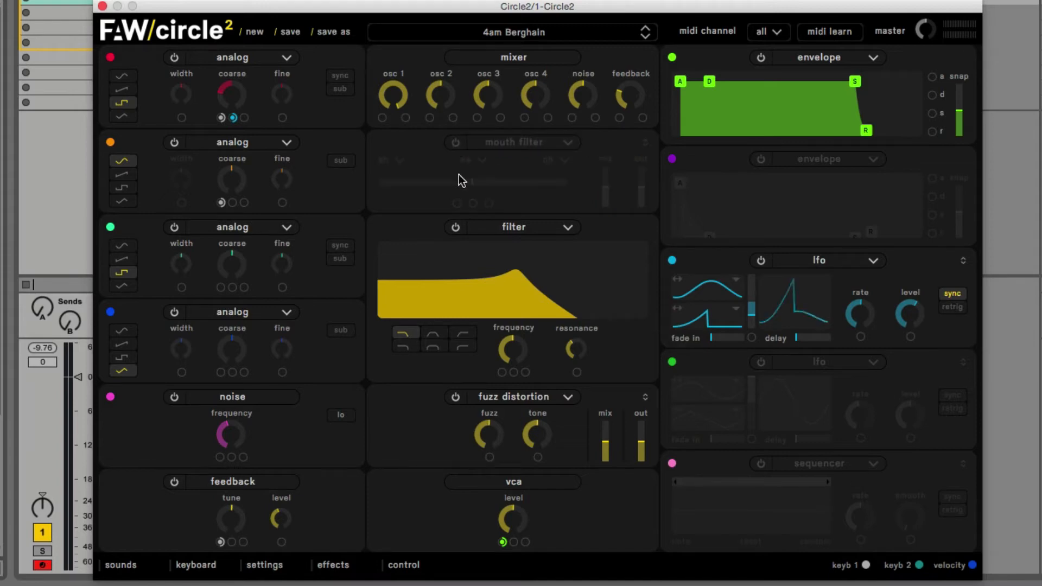
pyautogui.click(455, 143)
pyautogui.click(497, 146)
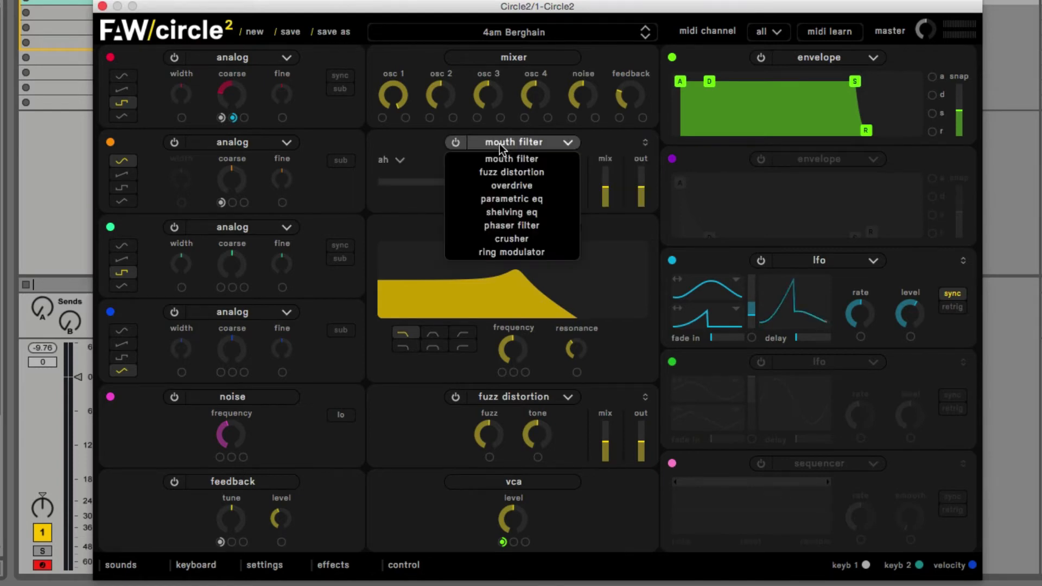
pyautogui.click(428, 143)
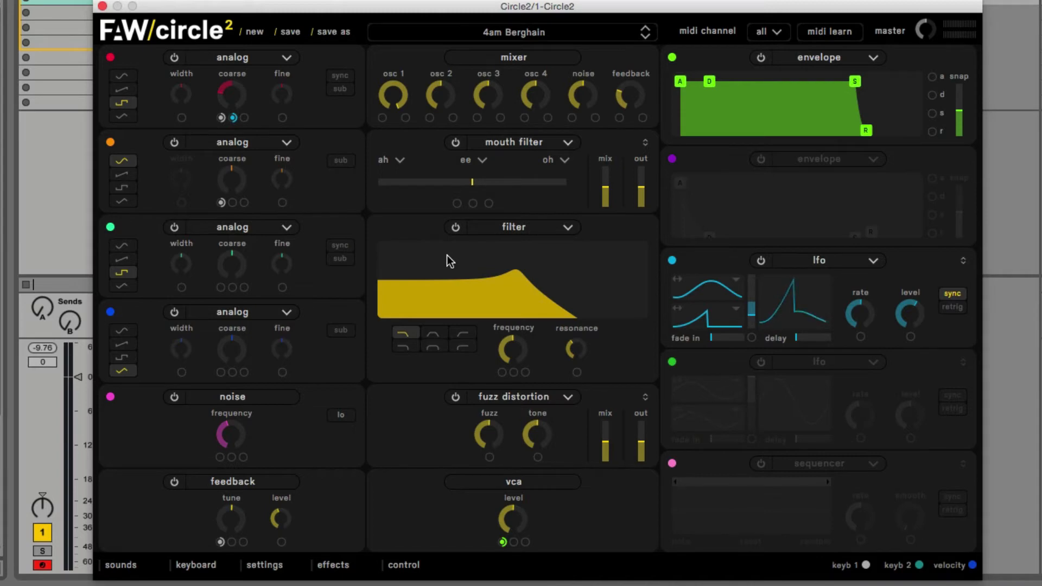
# View the filter module's type options and switch off the fuzz distortion
pyautogui.click(514, 228)
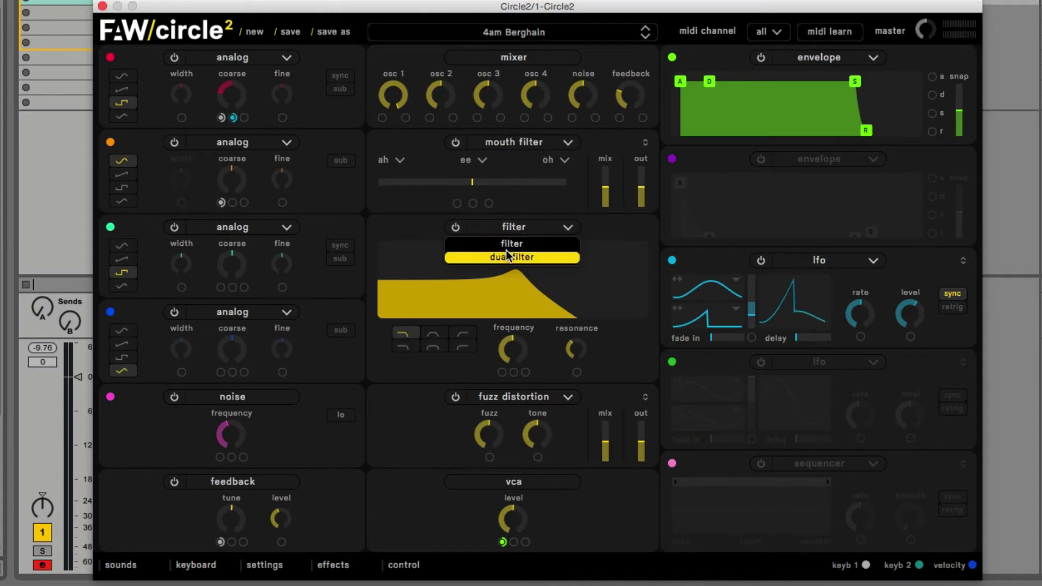
pyautogui.click(408, 228)
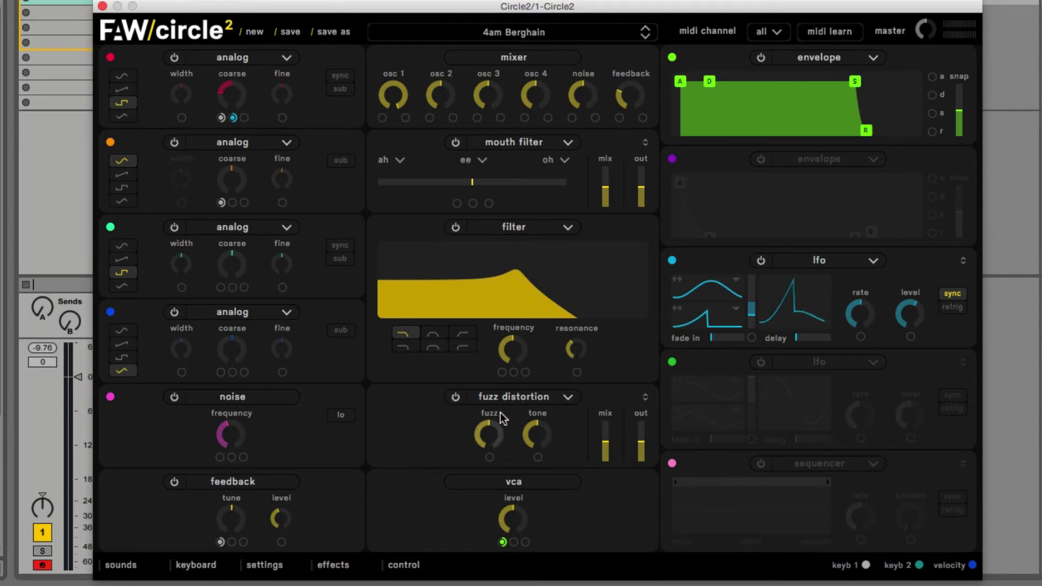
pyautogui.click(457, 398)
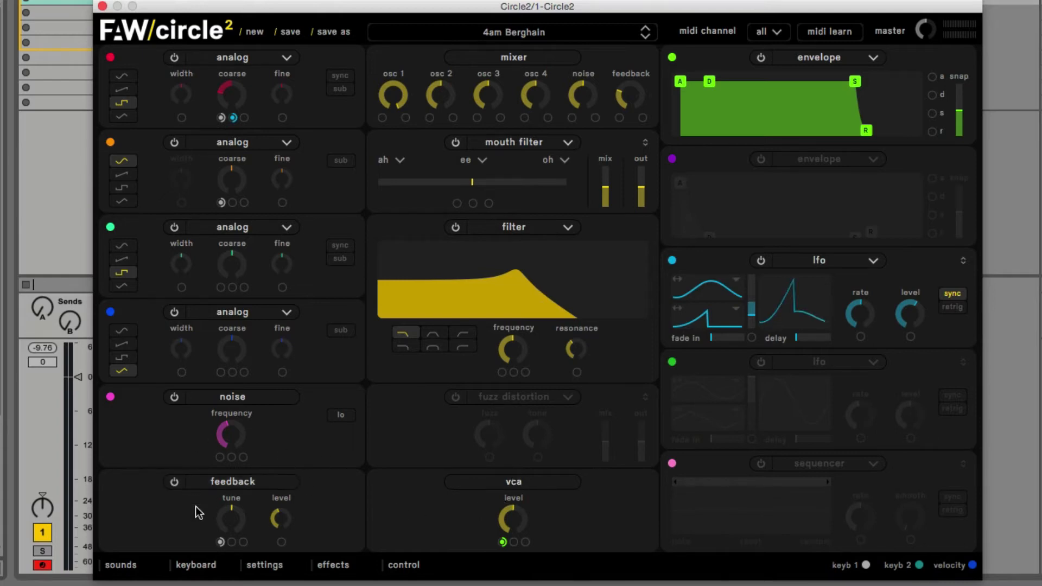
# Examine the effects section with its echo and phaser slots and the keyboard section with its arpeggiator and keyboard follow settings
pyautogui.click(327, 567)
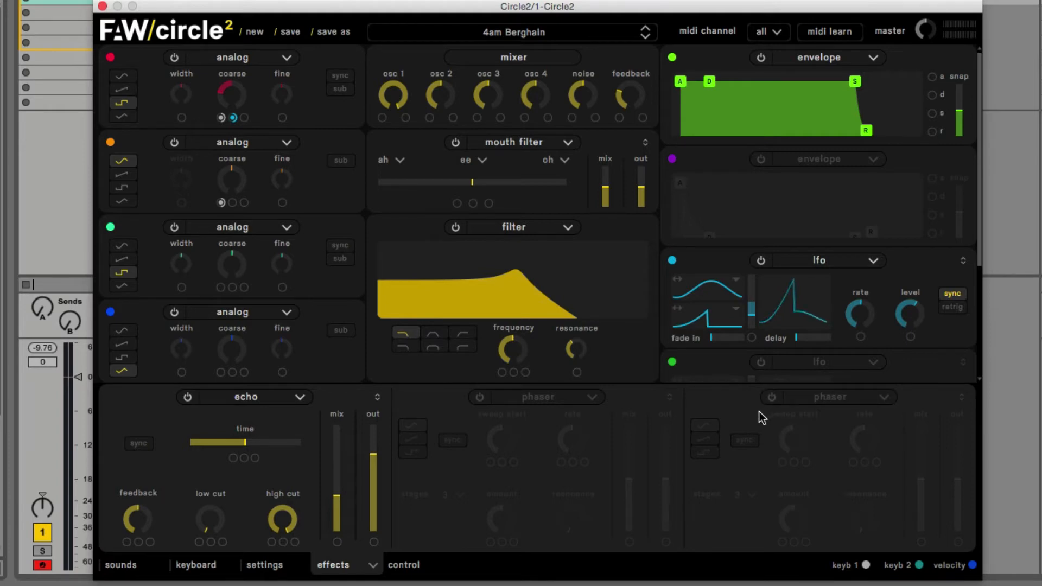
pyautogui.click(333, 565)
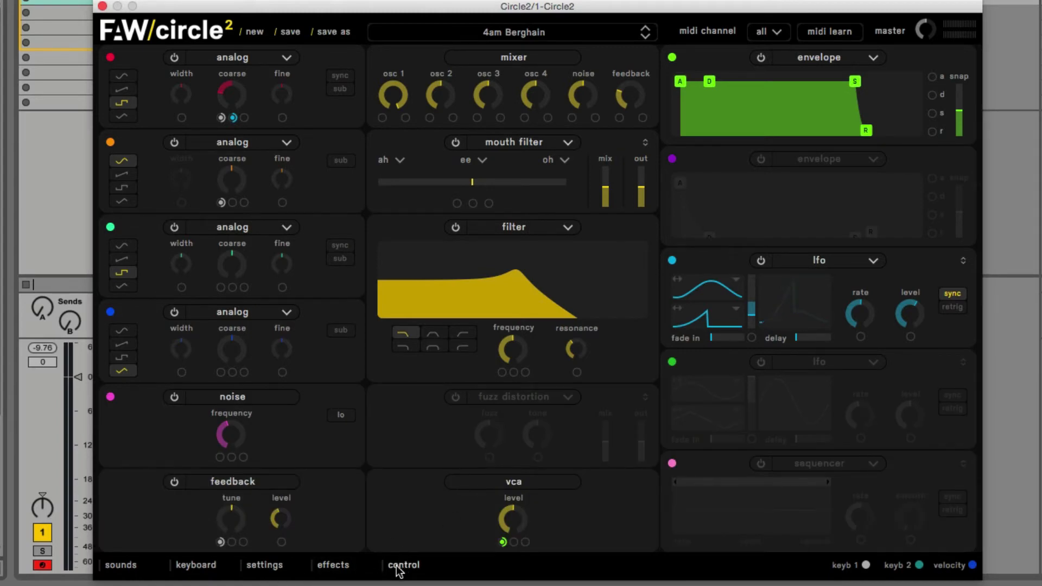
pyautogui.click(327, 566)
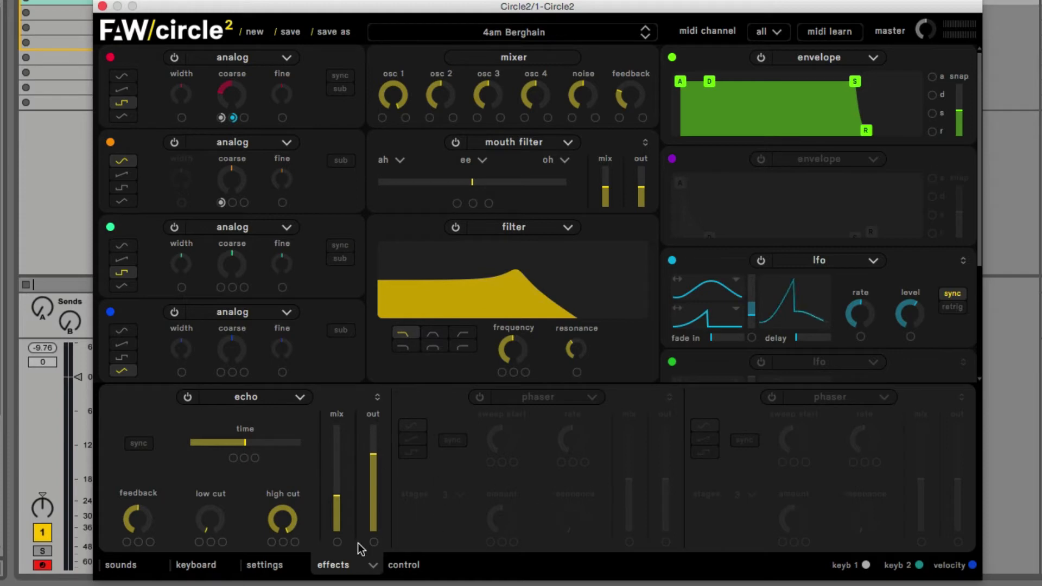
pyautogui.click(216, 564)
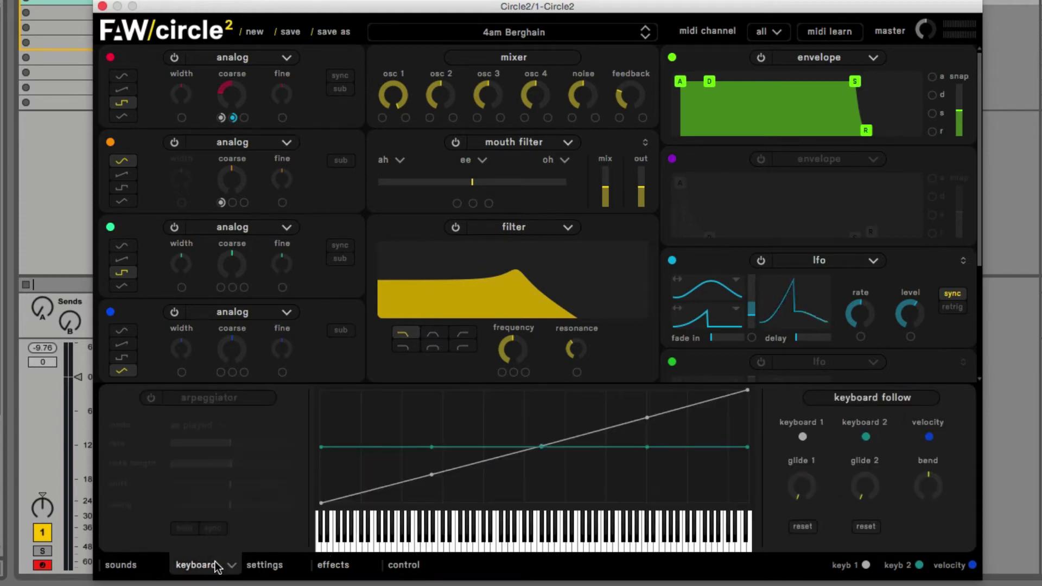
pyautogui.click(353, 565)
# Open the sounds browser, look through the synth modules above it, and close the browser
pyautogui.click(127, 567)
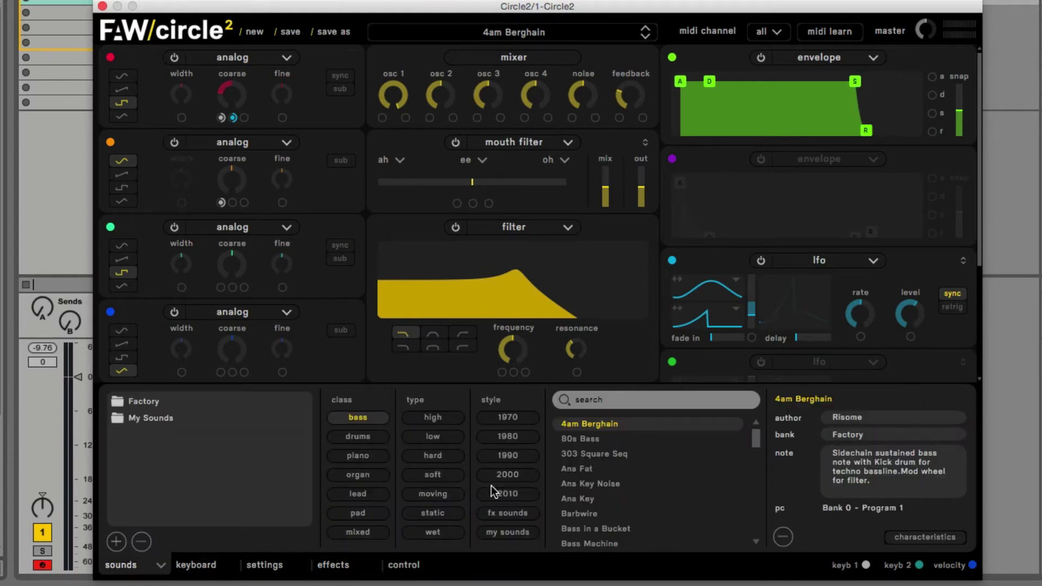
pyautogui.scroll(-3, 858, 196)
pyautogui.scroll(-1, 858, 195)
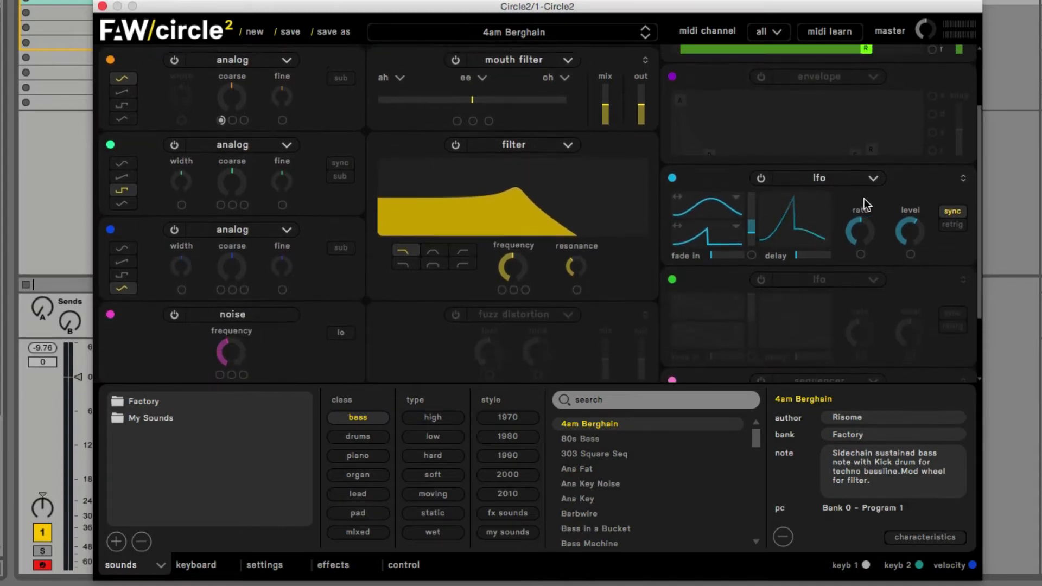
pyautogui.scroll(4, 864, 199)
pyautogui.moveTo(979, 165); pyautogui.dragTo(953, 63)
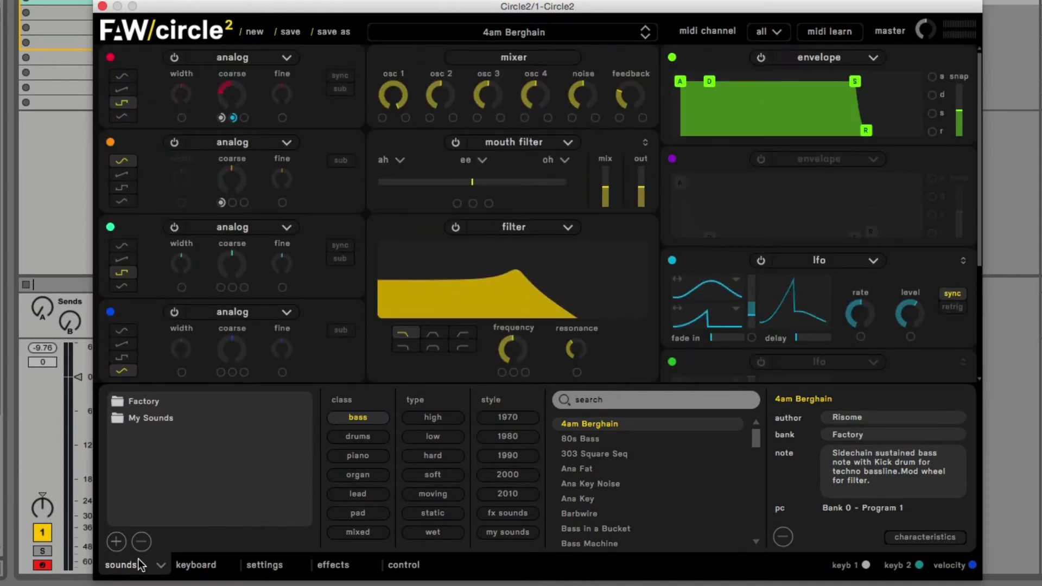
pyautogui.click(120, 565)
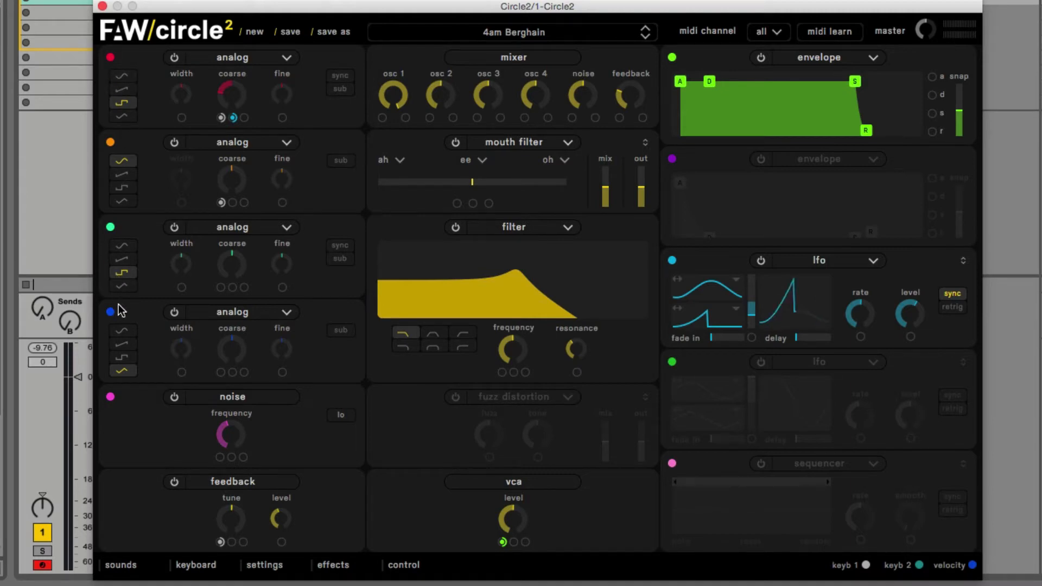
# Create a new untitled sound and change the first oscillator to the analog oscillator type
pyautogui.click(251, 59)
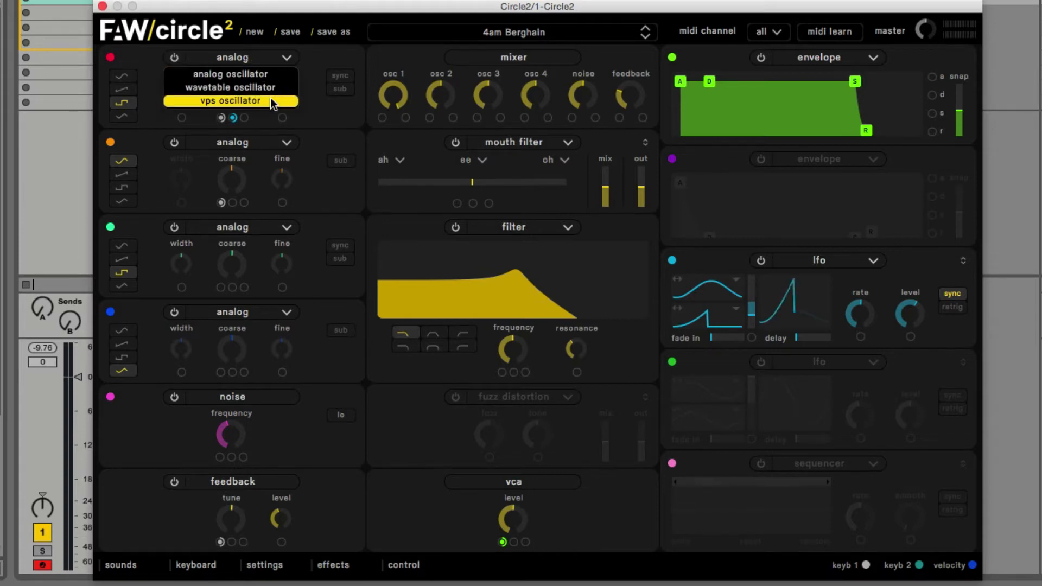
pyautogui.click(245, 60)
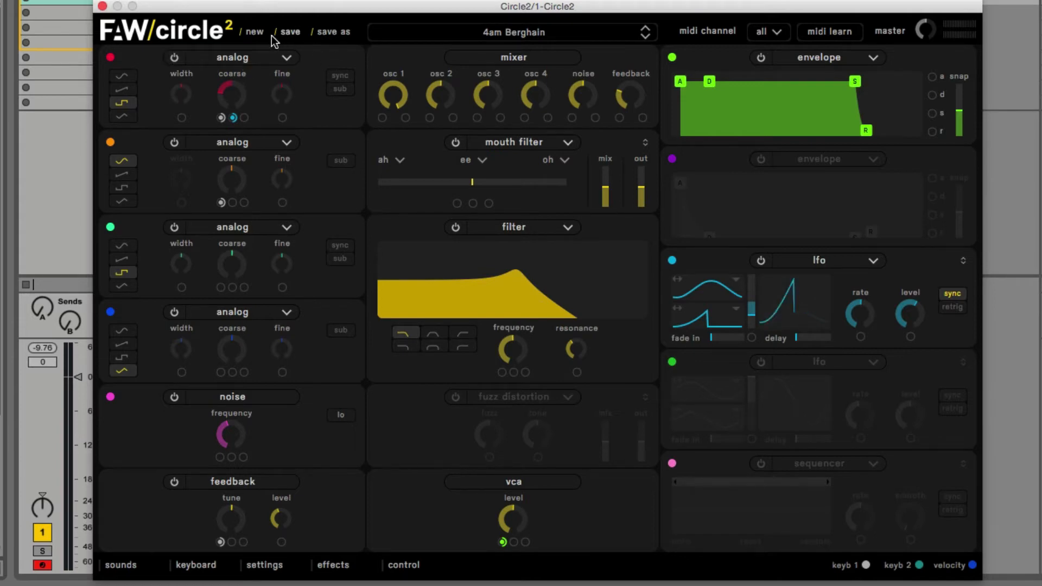
pyautogui.click(254, 32)
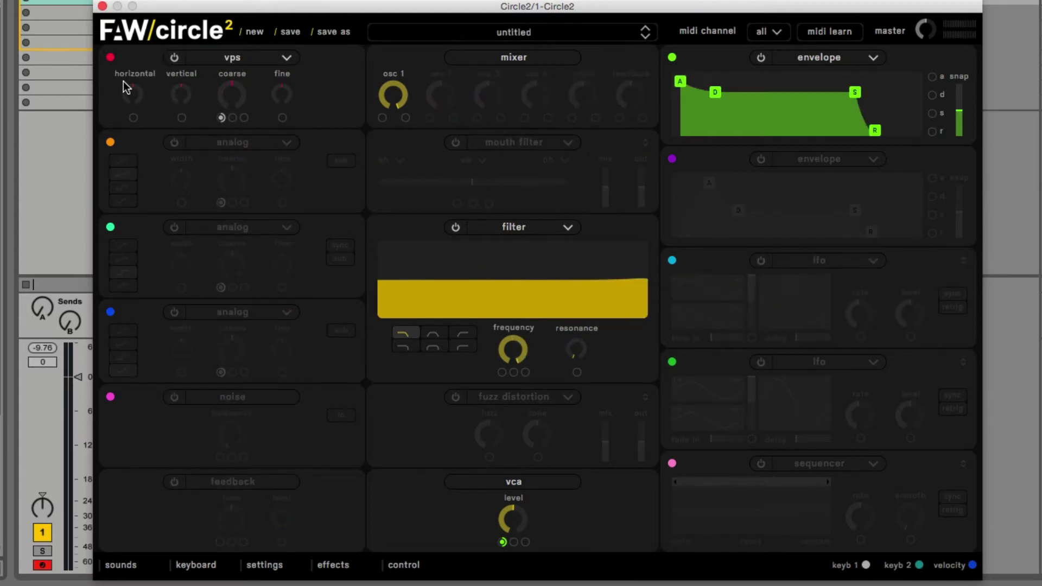
pyautogui.click(234, 58)
pyautogui.click(235, 72)
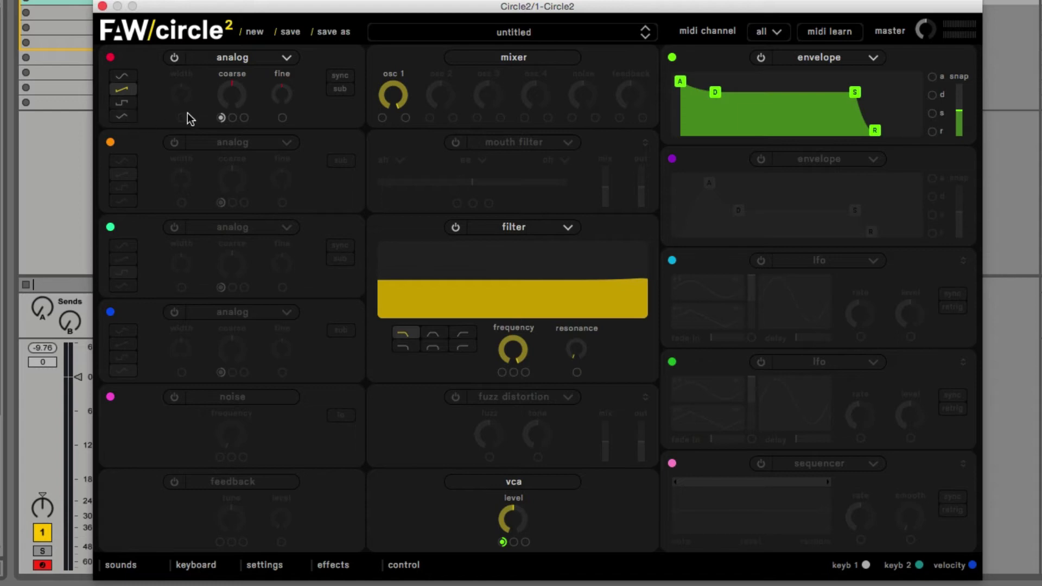
# Try the first and last waveforms of the first analog oscillator, and switch the oscillator off and on again
pyautogui.click(121, 76)
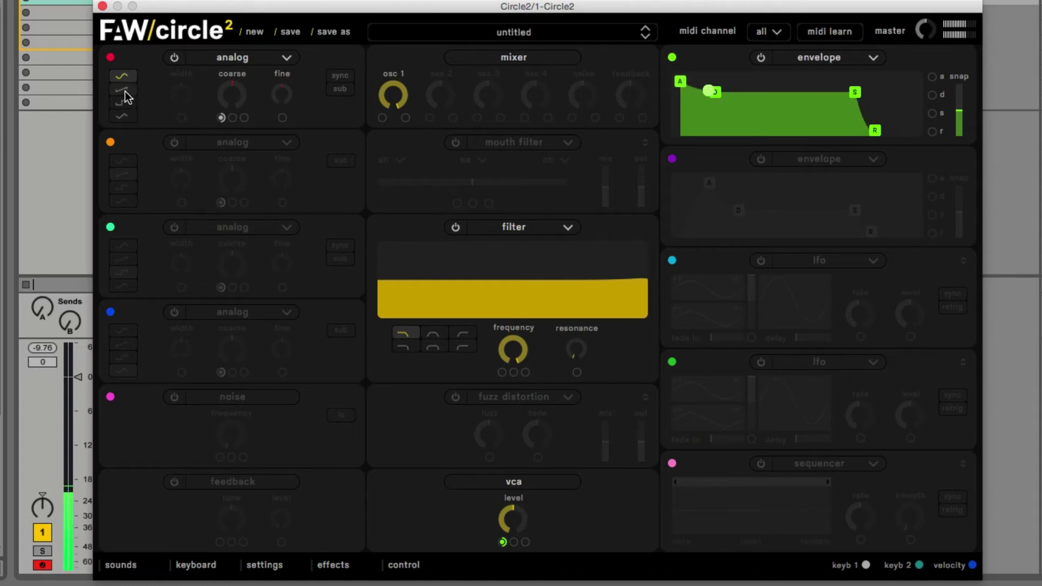
pyautogui.click(124, 115)
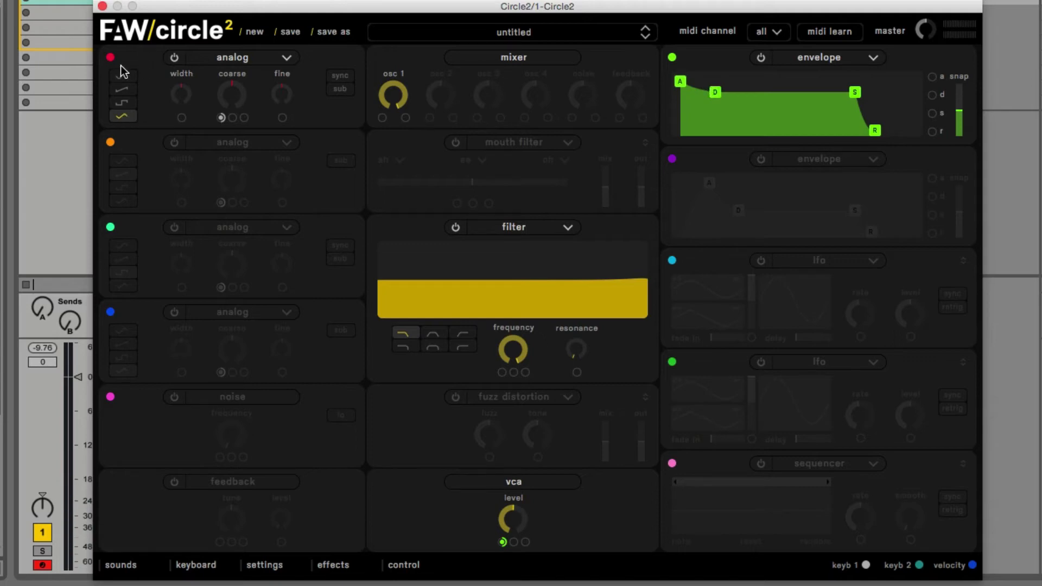
pyautogui.click(174, 58)
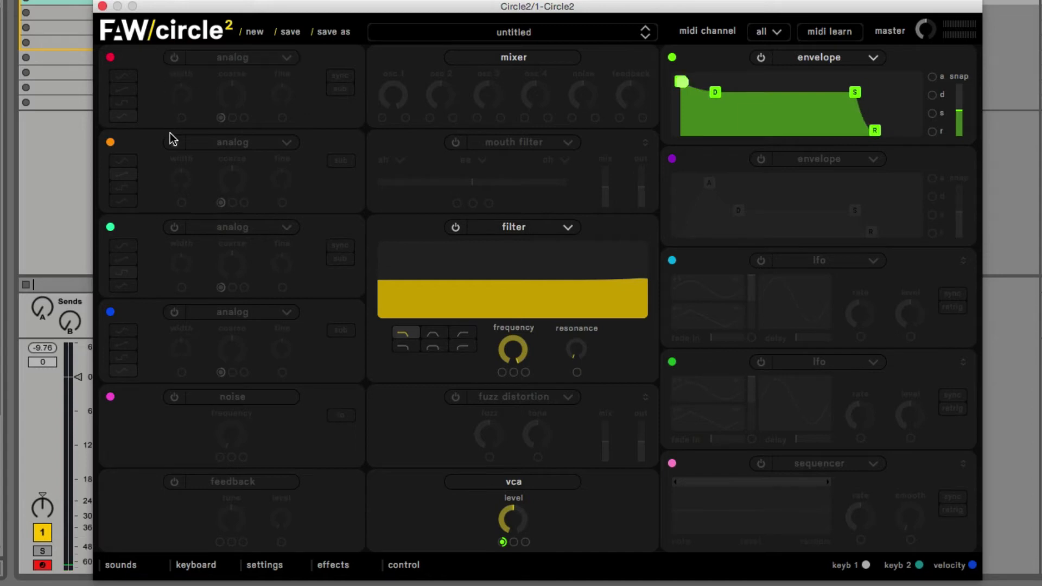
pyautogui.click(173, 57)
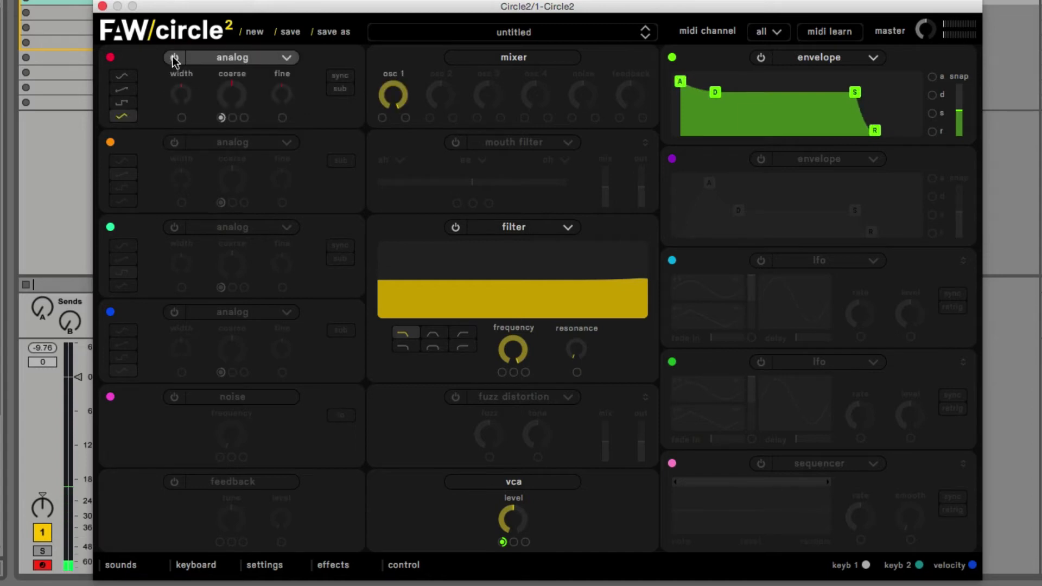
# Compare the sine, saw and pulse waveforms on the first analog oscillator and leave it on pulse
pyautogui.click(125, 77)
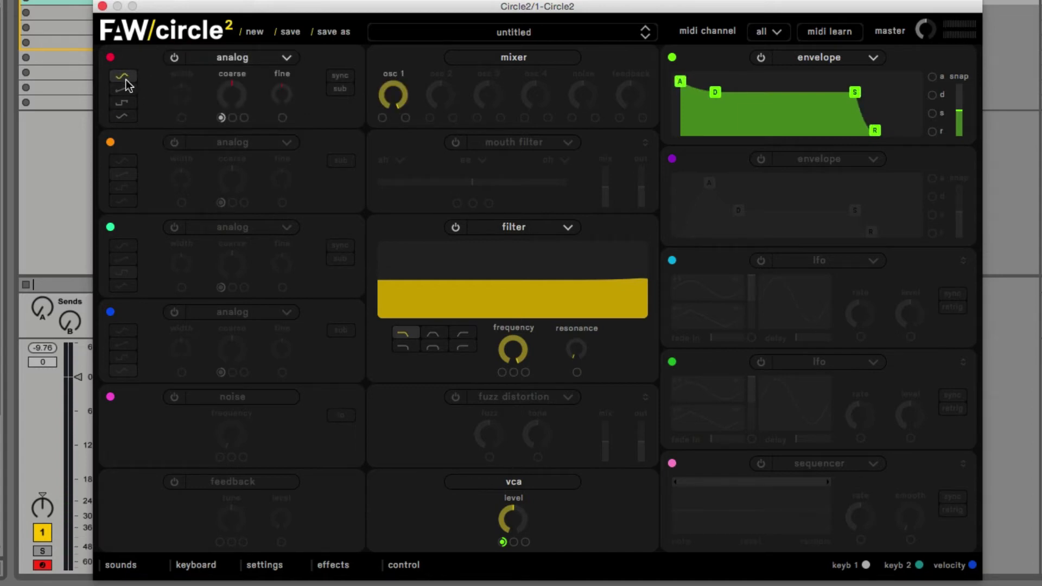
pyautogui.click(128, 88)
pyautogui.click(122, 104)
pyautogui.click(123, 77)
pyautogui.click(123, 103)
# Raise the first oscillator's pulse width to 57 % and try its coarse and fine tuning
pyautogui.moveTo(187, 92)
pyautogui.mouseDown()
pyautogui.moveTo(188, 40)
pyautogui.moveTo(187, 73)
pyautogui.mouseUp()
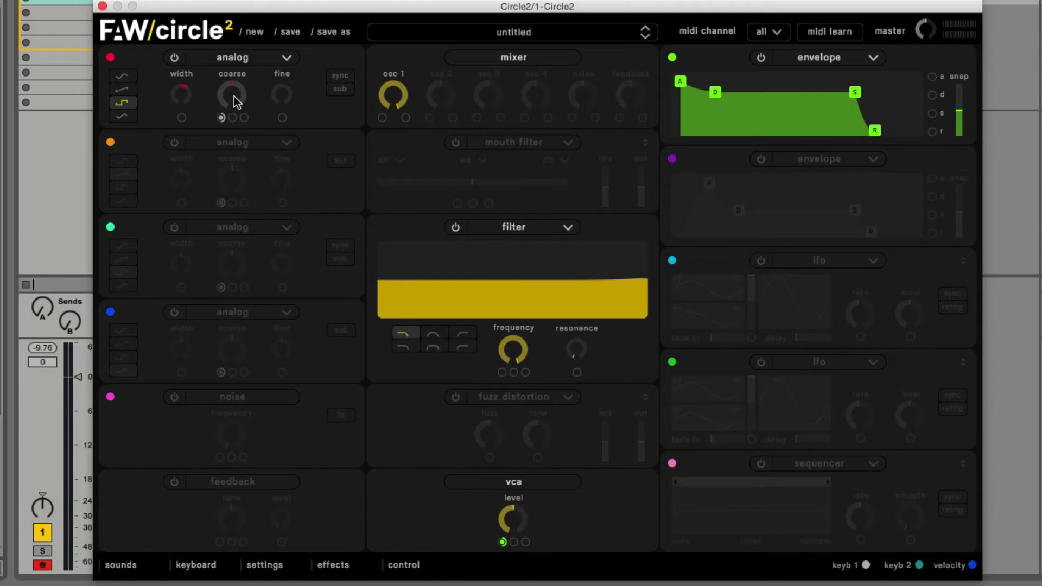
pyautogui.moveTo(235, 96)
pyautogui.mouseDown()
pyautogui.moveTo(239, 6)
pyautogui.moveTo(240, 152)
pyautogui.moveTo(242, 93)
pyautogui.mouseUp()
pyautogui.moveTo(289, 90)
pyautogui.mouseDown()
pyautogui.moveTo(277, 8)
pyautogui.moveTo(306, 188)
pyautogui.moveTo(294, 102)
pyautogui.mouseUp()
# Turn on the sub option for the first oscillator and readjust its pulse width
pyautogui.click(340, 89)
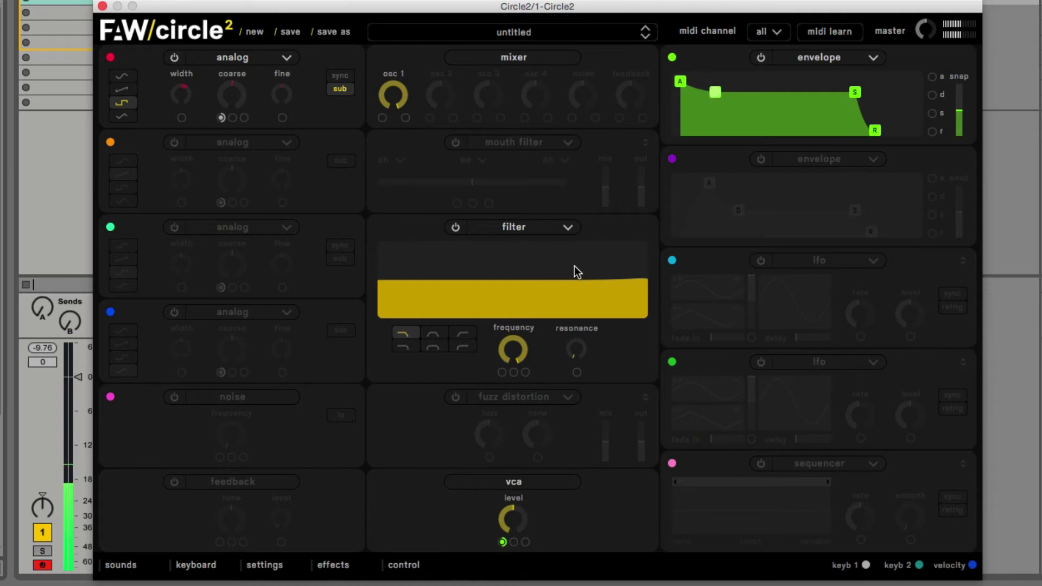
pyautogui.moveTo(175, 106)
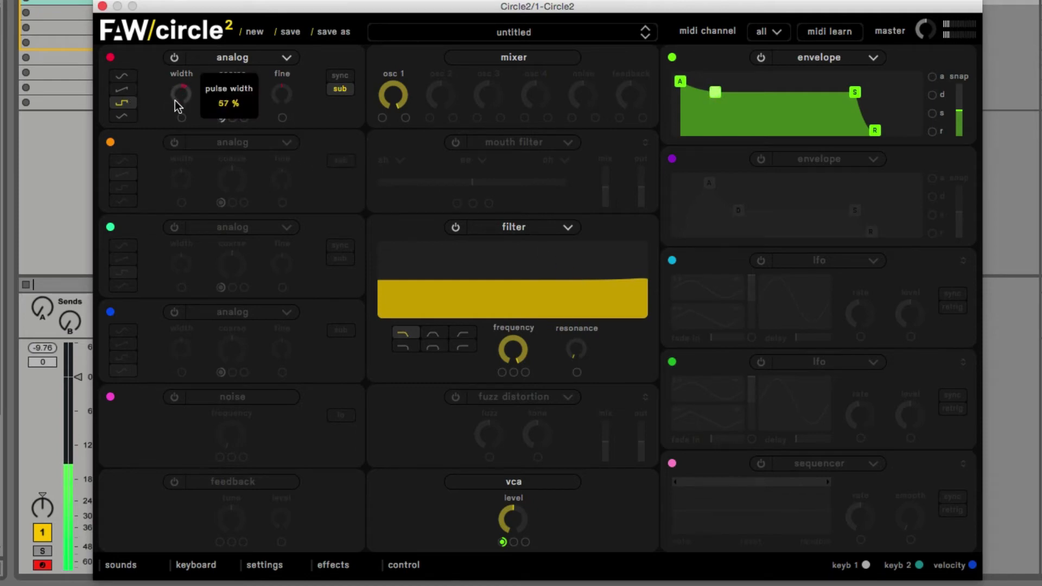
pyautogui.moveTo(174, 105)
pyautogui.mouseDown()
pyautogui.moveTo(181, 146)
pyautogui.moveTo(186, 35)
pyautogui.moveTo(184, 154)
pyautogui.moveTo(198, 205)
pyautogui.moveTo(186, 103)
pyautogui.mouseUp()
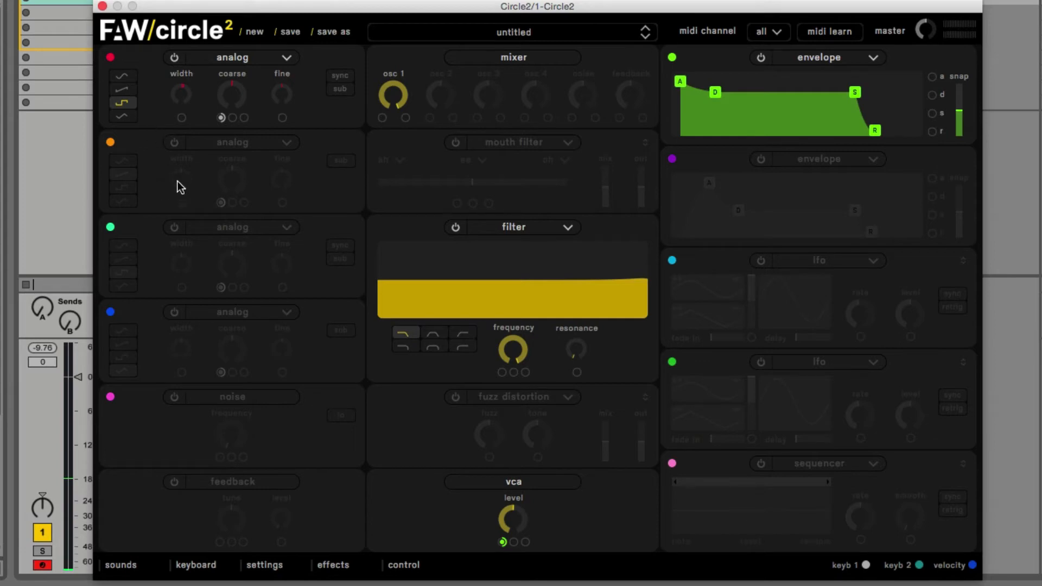
# Change the first oscillator to the wavetable type and look through its two waveform lists
pyautogui.click(230, 57)
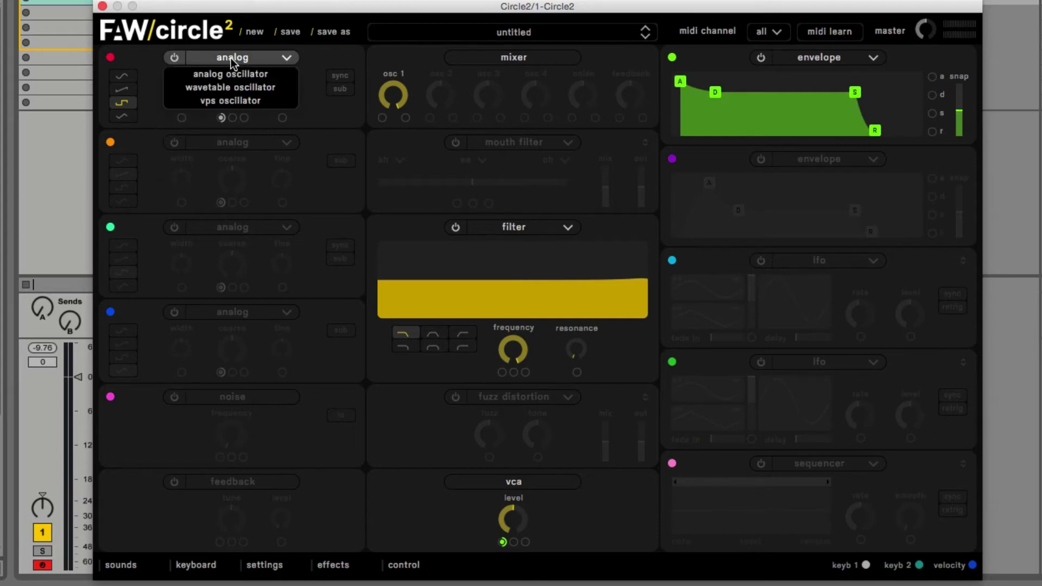
pyautogui.click(216, 90)
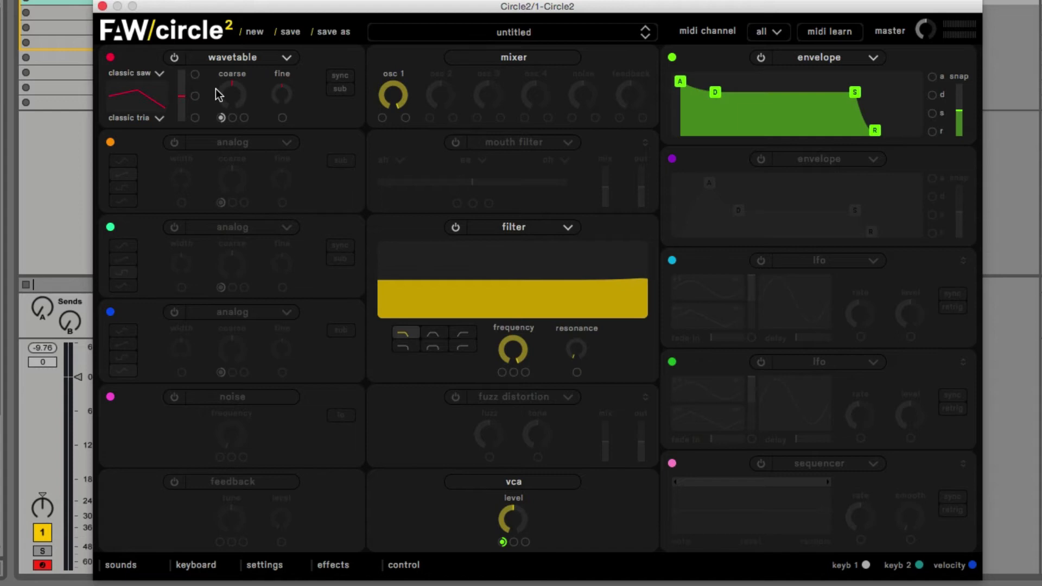
pyautogui.click(141, 74)
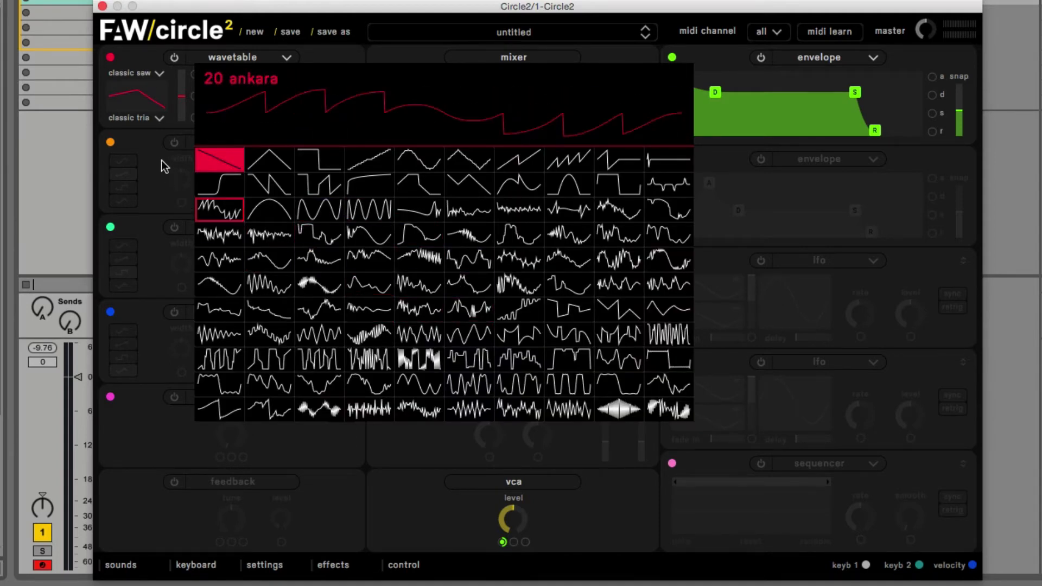
pyautogui.click(138, 119)
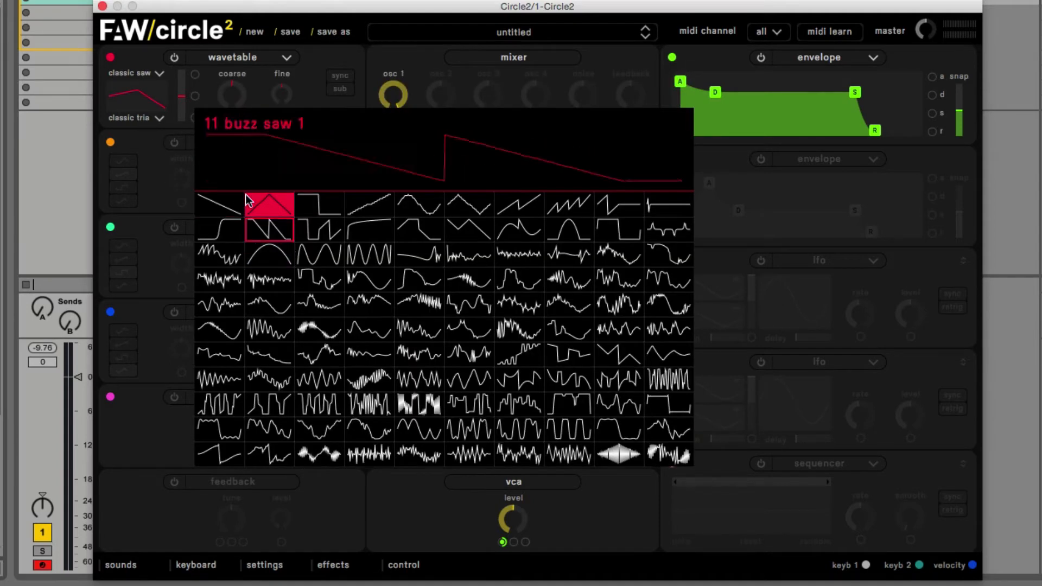
pyautogui.click(339, 52)
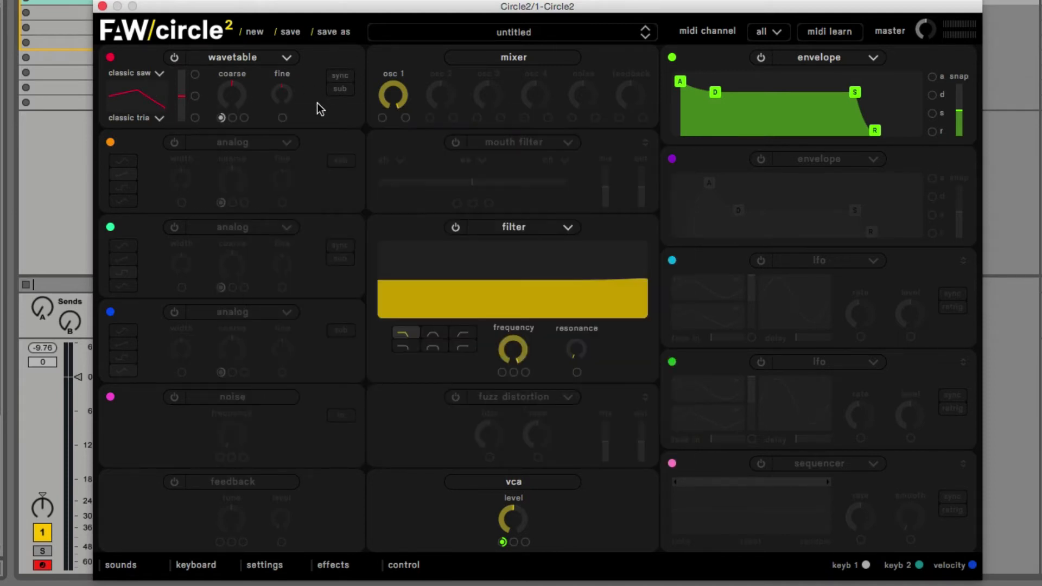
pyautogui.click(175, 58)
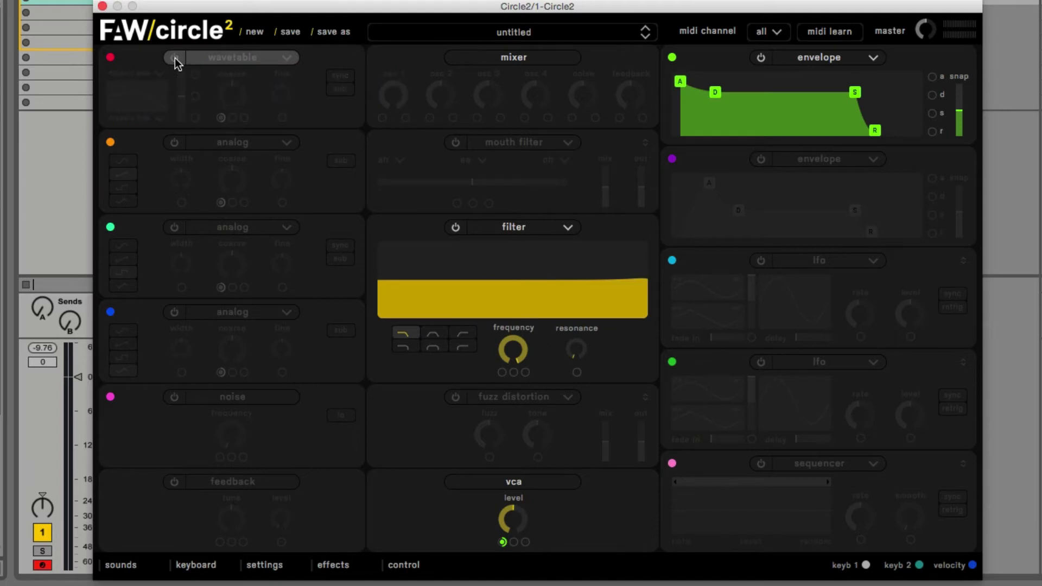
pyautogui.click(175, 57)
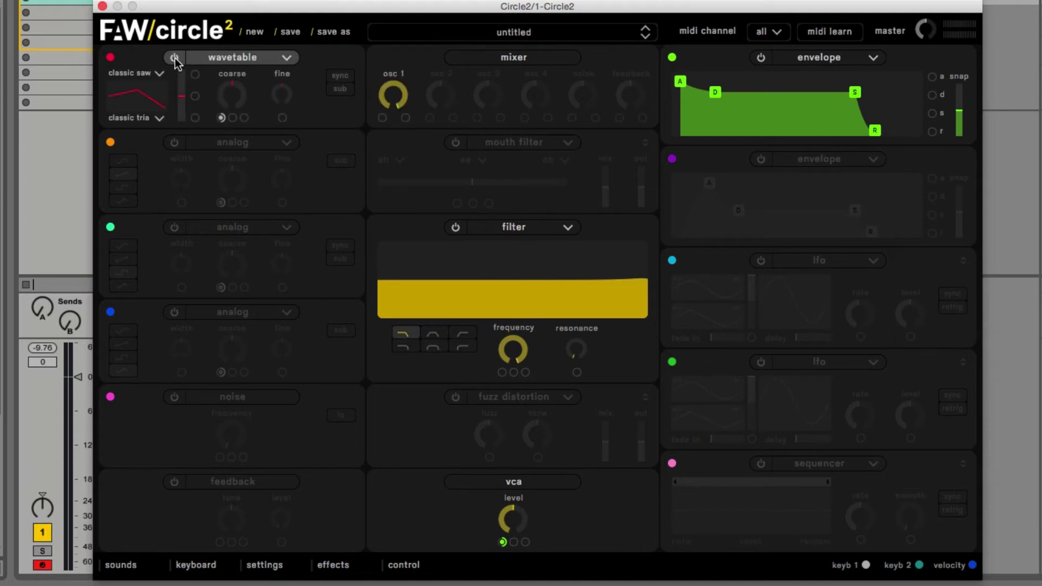
# Set the wavetable oscillator's upper waveform to buzz saw 1 and its lower waveform to classic saw
pyautogui.click(142, 73)
pyautogui.click(269, 185)
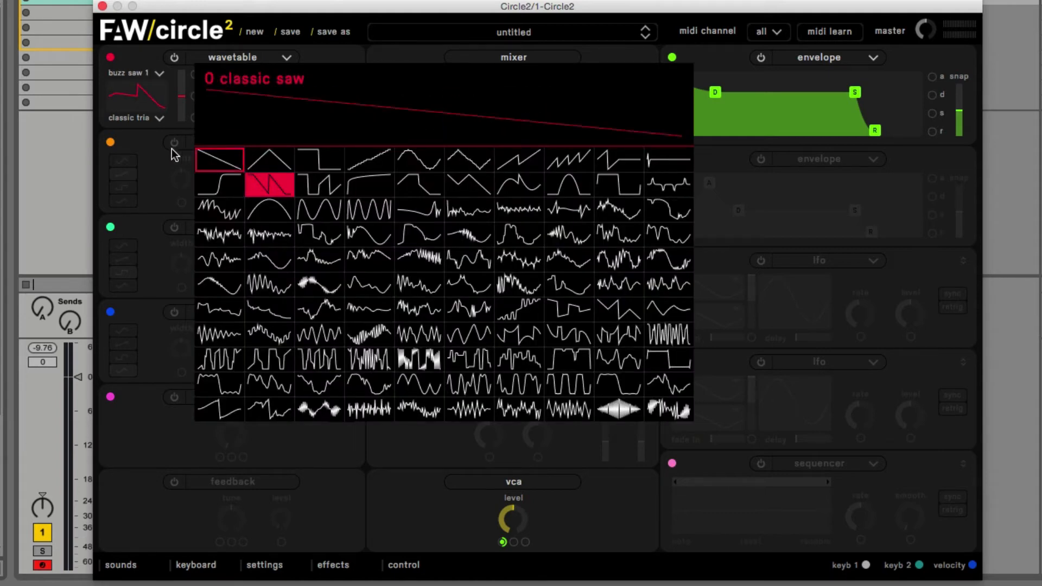
pyautogui.click(143, 123)
pyautogui.click(220, 209)
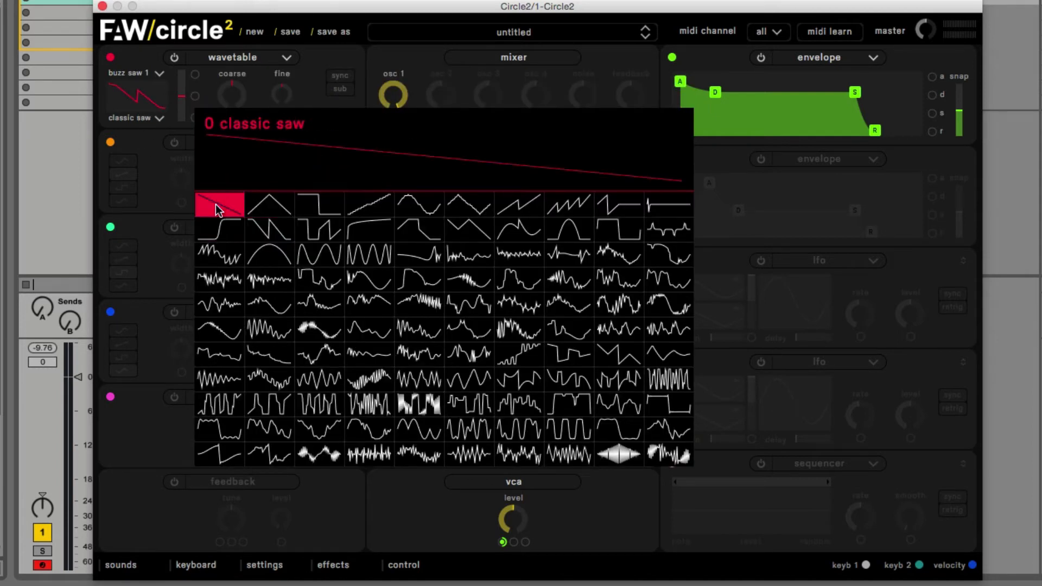
# Try the wavetable cross fade at 0.000, check both waveform choices, and set the cross fade to a blend slightly above the middle
pyautogui.moveTo(184, 101); pyautogui.dragTo(169, 129)
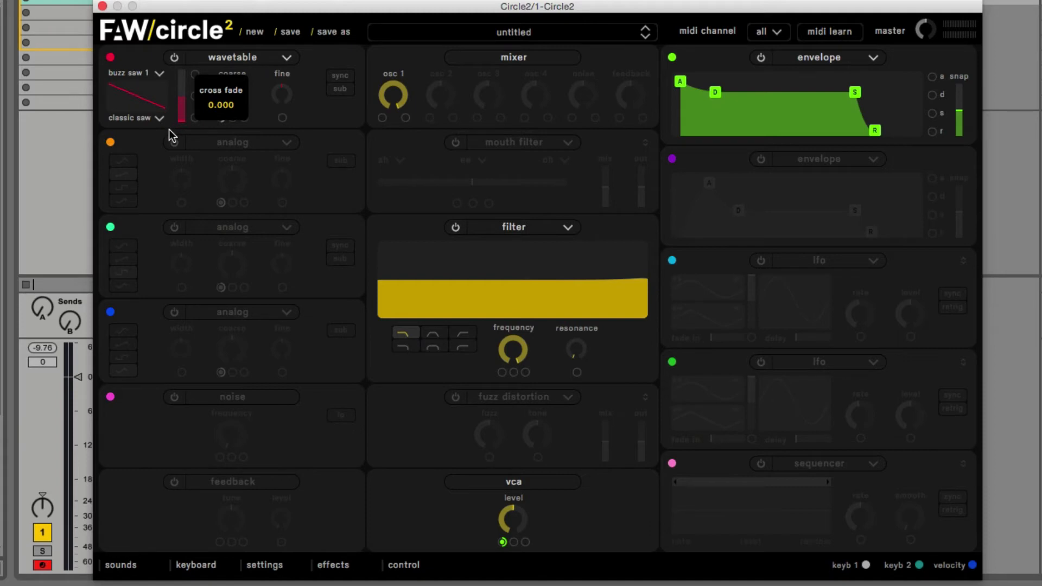
pyautogui.click(140, 120)
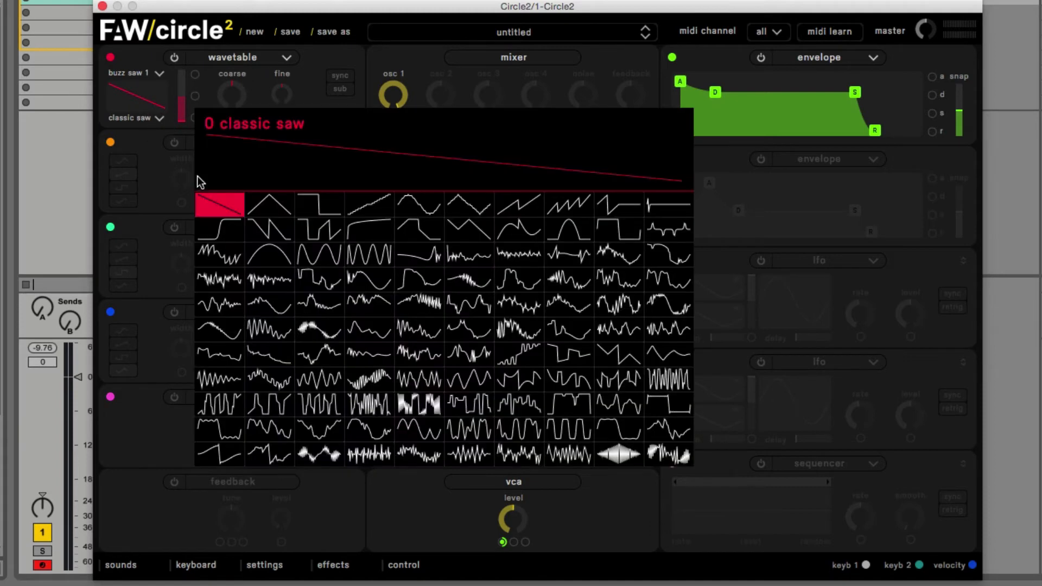
pyautogui.click(142, 75)
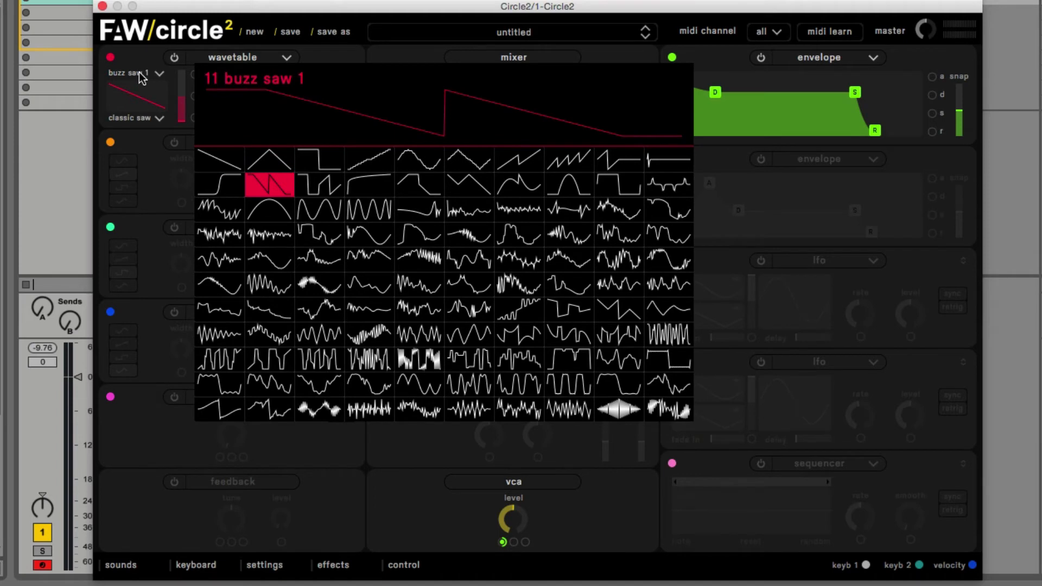
pyautogui.moveTo(182, 109)
pyautogui.mouseDown()
pyautogui.moveTo(185, 66)
pyautogui.moveTo(182, 121)
pyautogui.moveTo(182, 84)
pyautogui.moveTo(184, 94)
pyautogui.mouseUp()
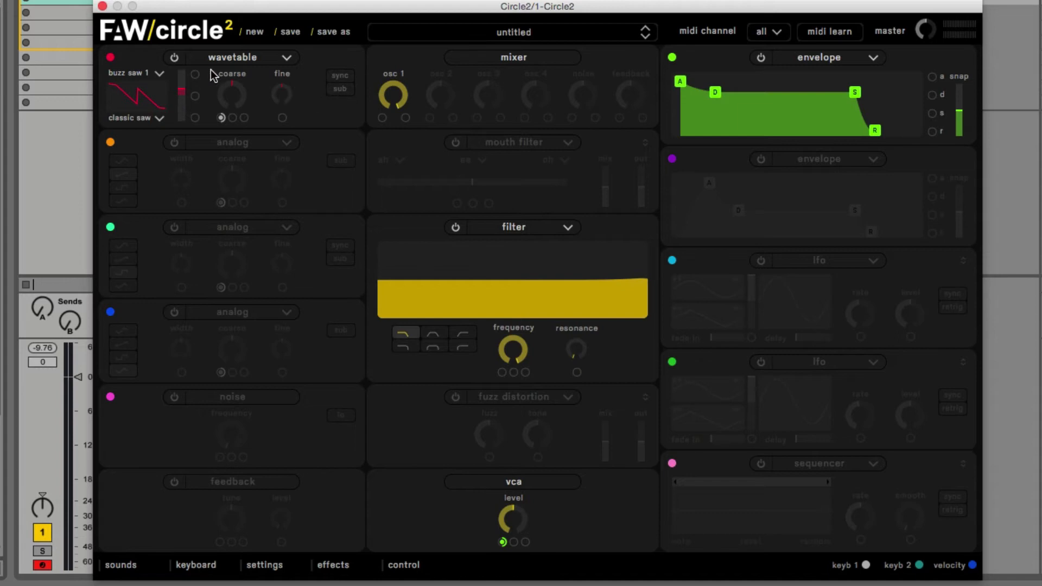
# Change the first oscillator to the vps type and raise its horizontal and vertical amounts slightly above centre
pyautogui.click(243, 56)
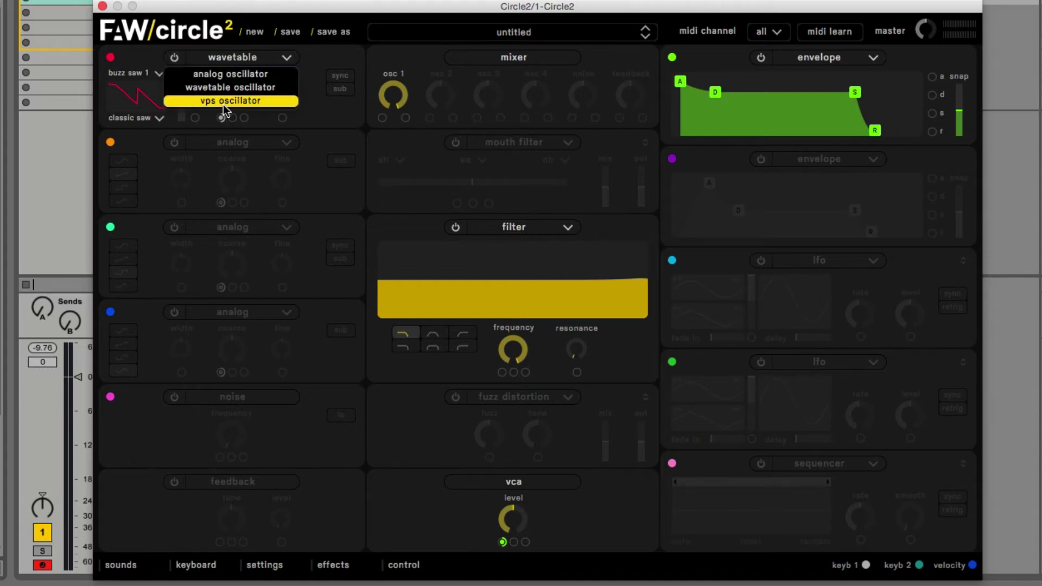
pyautogui.click(239, 101)
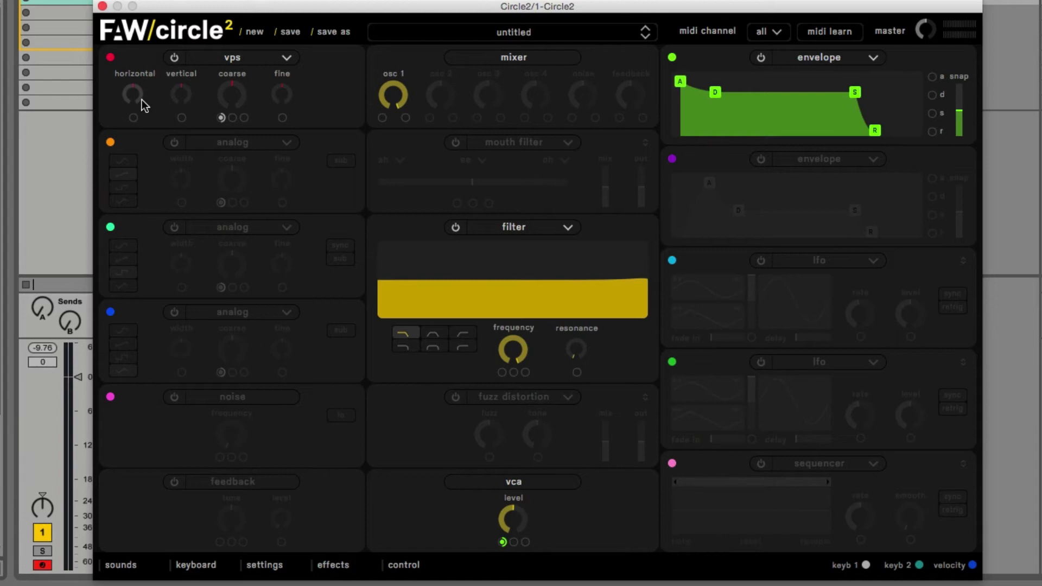
pyautogui.moveTo(137, 91); pyautogui.dragTo(139, 62)
pyautogui.moveTo(188, 94); pyautogui.dragTo(190, 143)
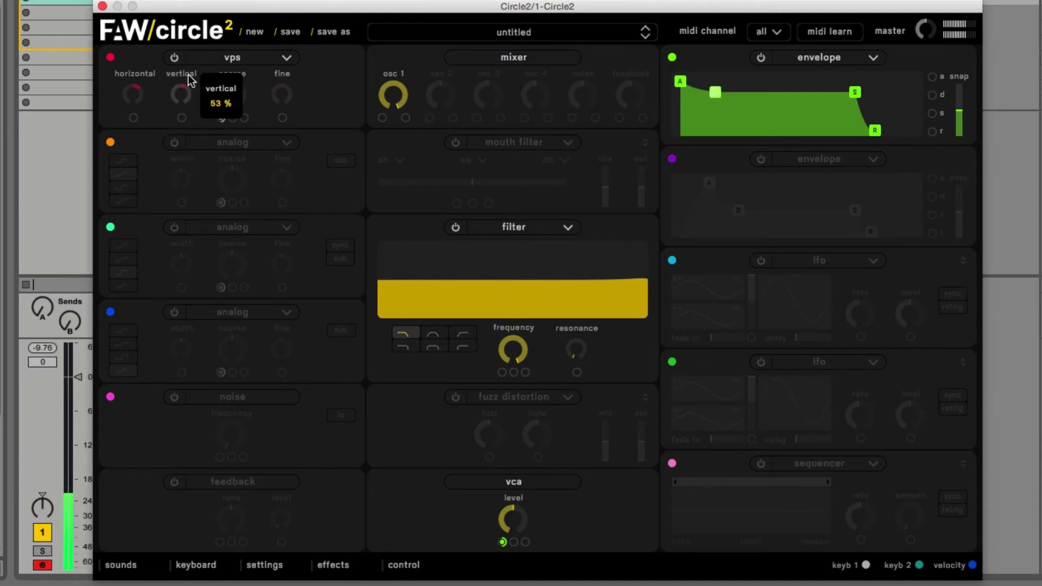
pyautogui.moveTo(188, 74)
pyautogui.mouseDown()
pyautogui.moveTo(187, 50)
pyautogui.moveTo(187, 63)
pyautogui.mouseUp()
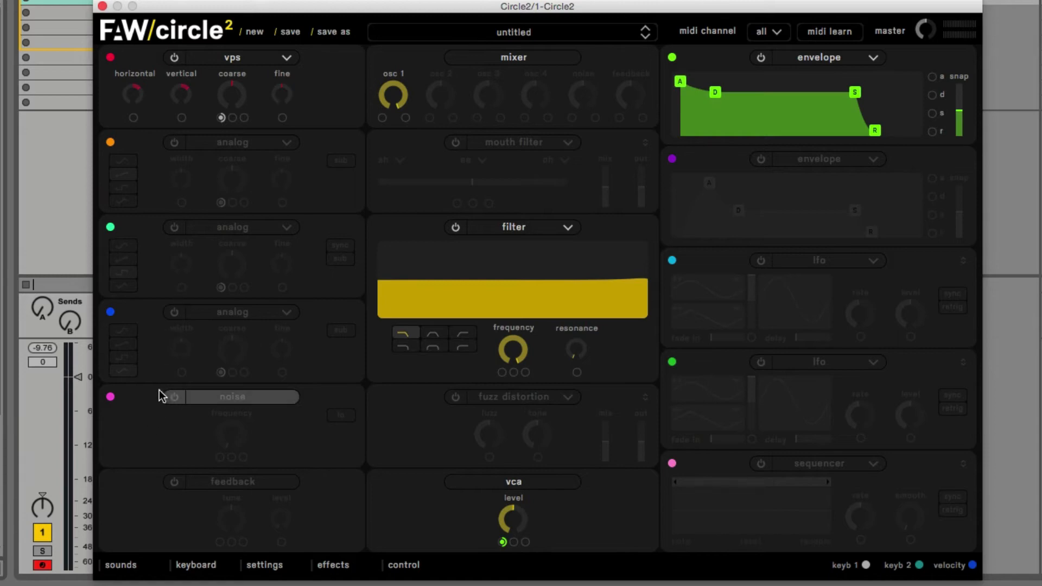
# Turn on the noise module in place of the vps oscillator, raise its frequency and switch it to hi
pyautogui.click(172, 398)
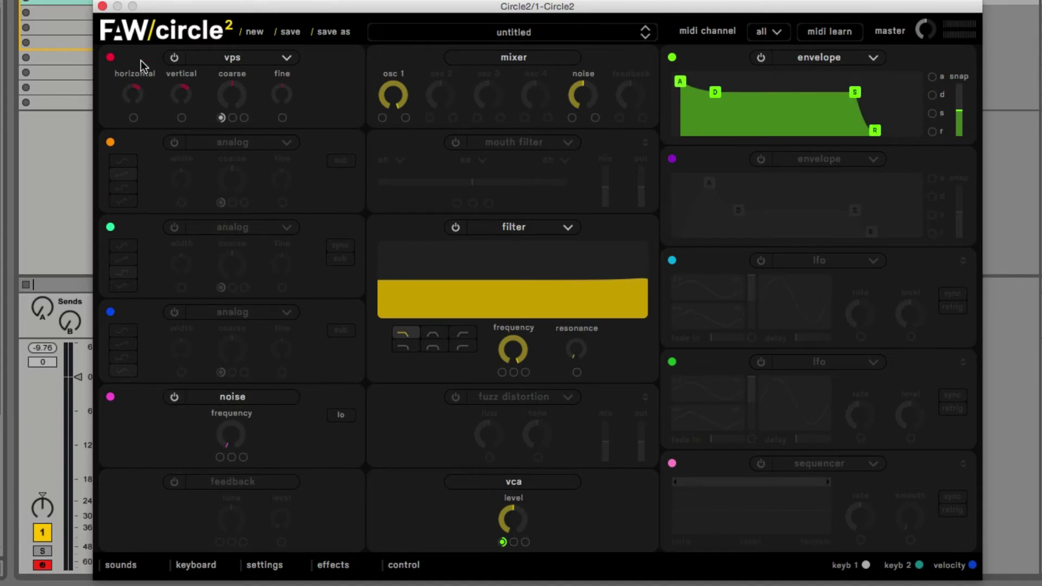
pyautogui.click(174, 58)
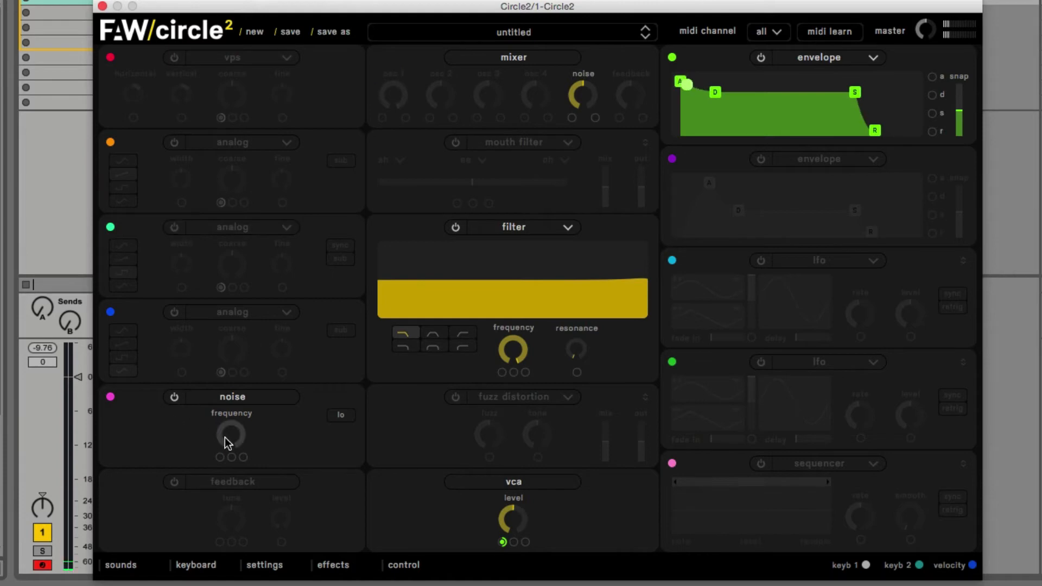
pyautogui.moveTo(225, 437); pyautogui.dragTo(254, 318)
pyautogui.click(173, 397)
pyautogui.click(173, 397)
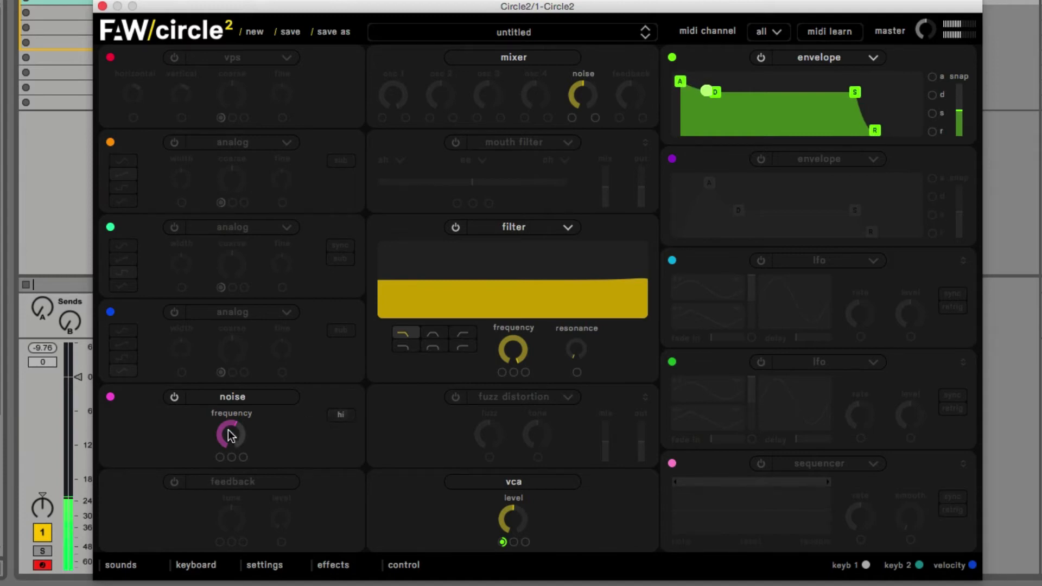
# Raise the noise frequency further in hi mode and set the noise module back to lo
pyautogui.moveTo(228, 432); pyautogui.dragTo(228, 370)
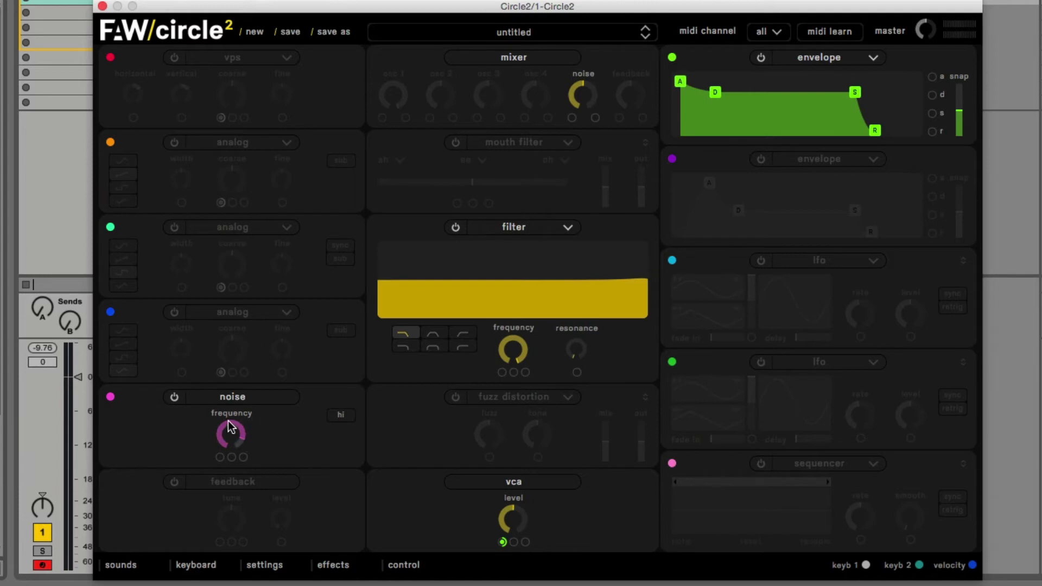
pyautogui.click(339, 415)
pyautogui.moveTo(242, 434)
pyautogui.mouseDown()
pyautogui.moveTo(239, 461)
pyautogui.moveTo(244, 433)
pyautogui.mouseUp()
# Lengthen the attack and release of the first envelope and assign it to the noise frequency
pyautogui.moveTo(680, 81); pyautogui.dragTo(718, 81)
pyautogui.moveTo(850, 95); pyautogui.dragTo(886, 134)
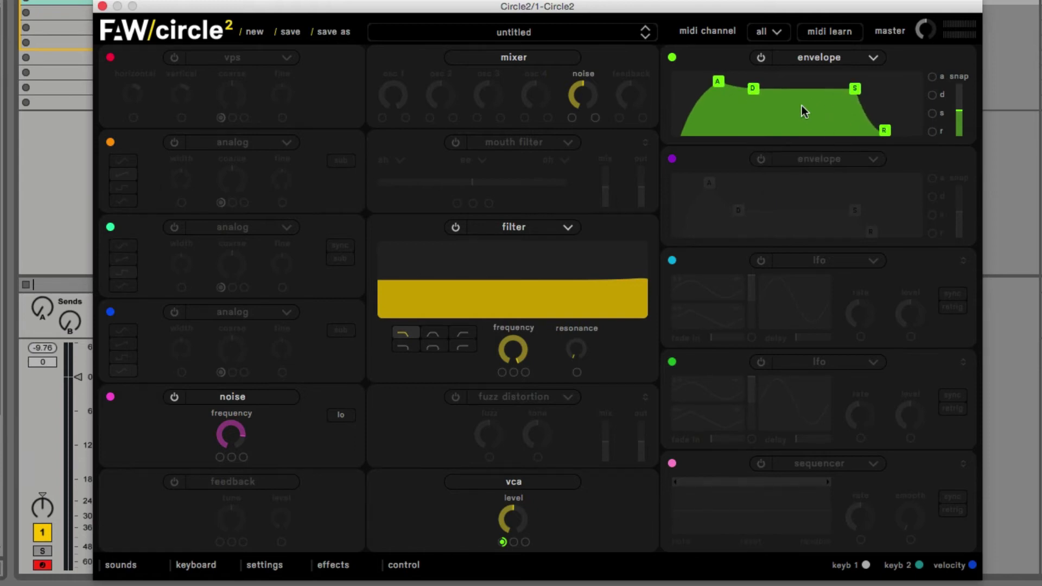
pyautogui.moveTo(672, 57); pyautogui.dragTo(221, 457)
# Try a longer release and attack on the first envelope, and leave both slightly longer than before
pyautogui.moveTo(885, 131); pyautogui.dragTo(915, 132)
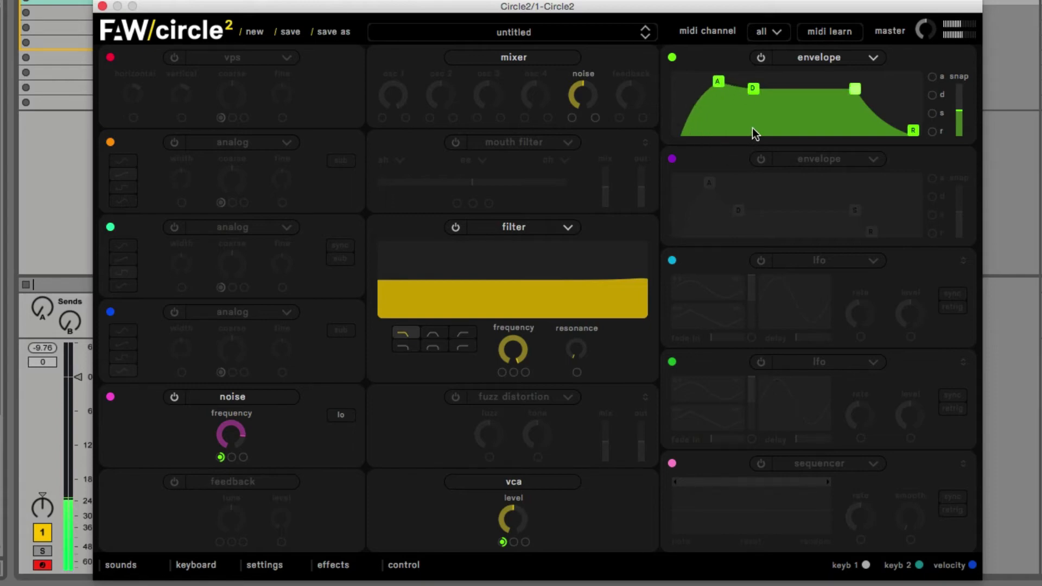
pyautogui.moveTo(913, 128); pyautogui.dragTo(890, 132)
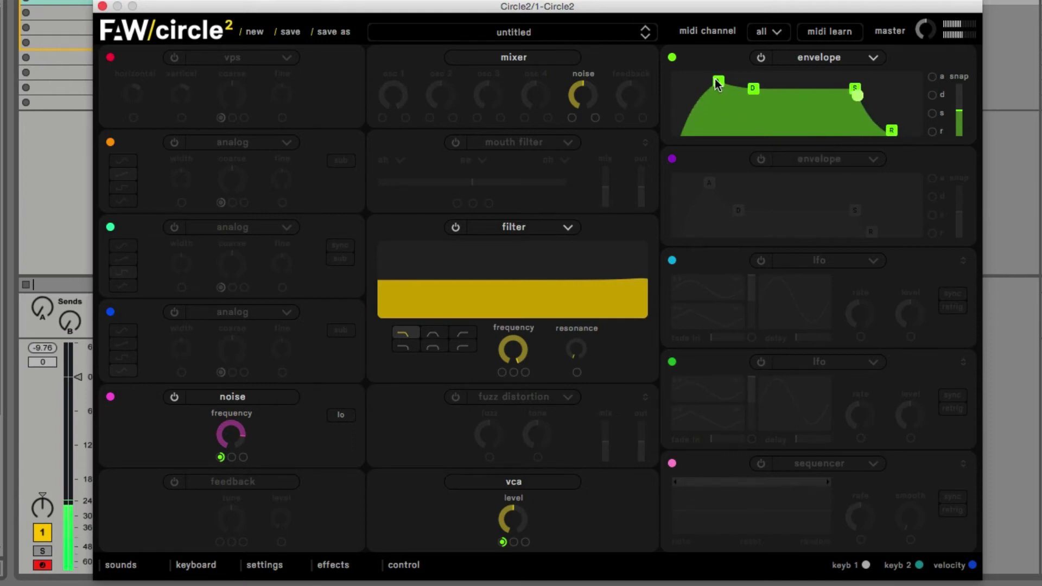
pyautogui.moveTo(717, 81); pyautogui.dragTo(749, 84)
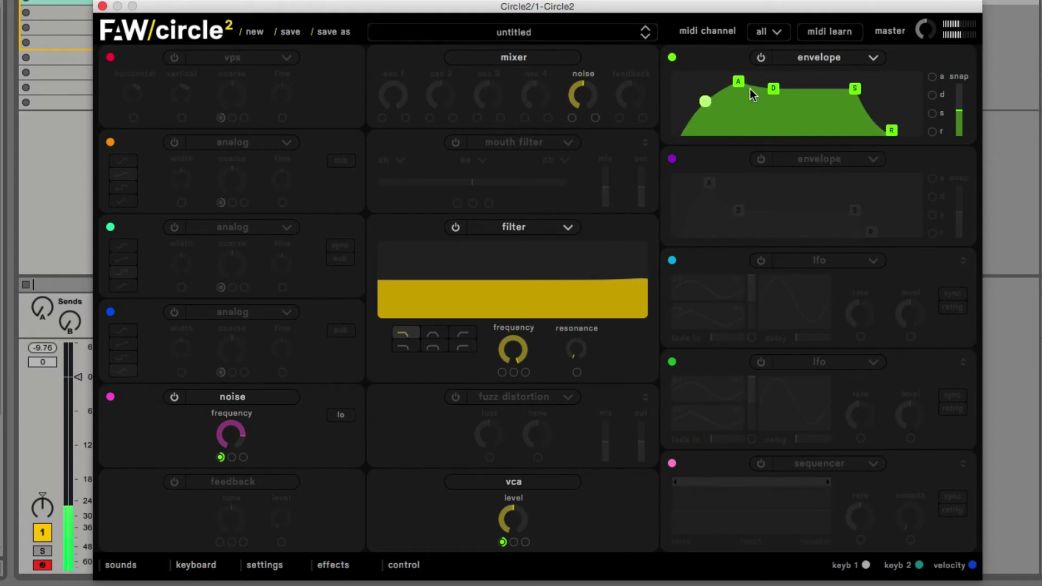
pyautogui.moveTo(739, 81); pyautogui.dragTo(730, 84)
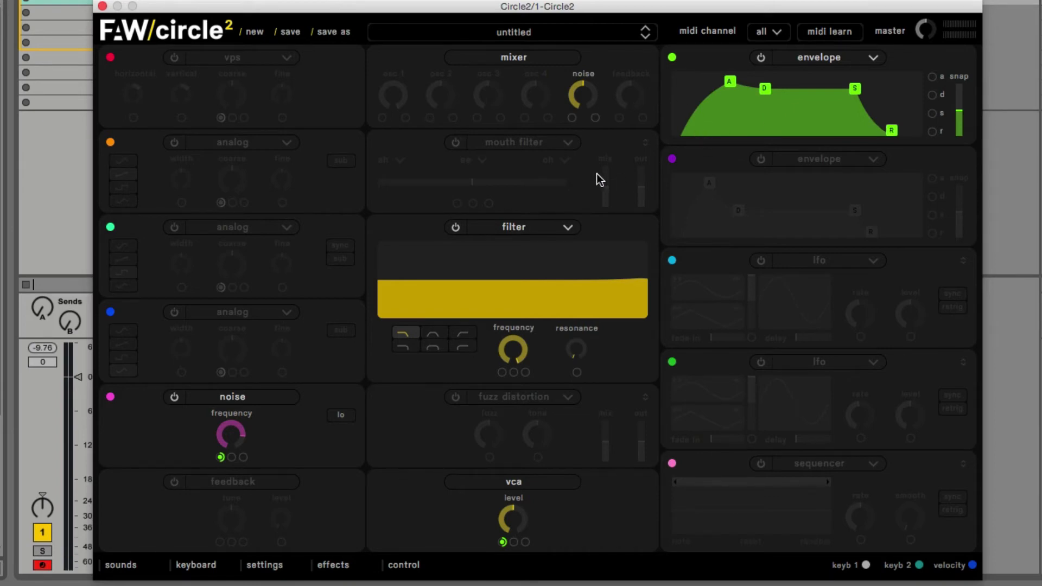
# Turn on the feedback module in place of noise, and load the bass preset 4am Berghain
pyautogui.click(175, 397)
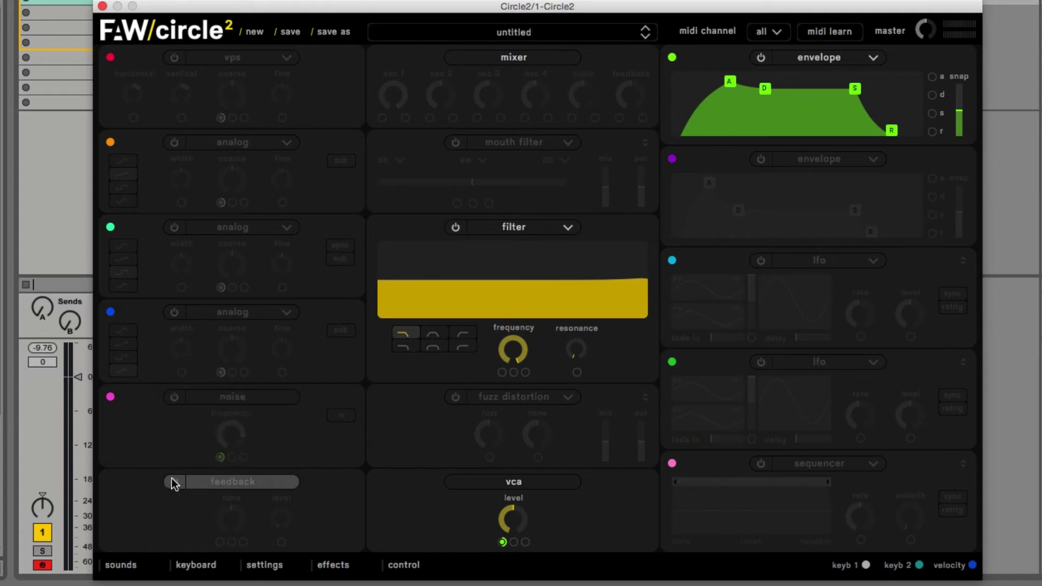
pyautogui.click(174, 482)
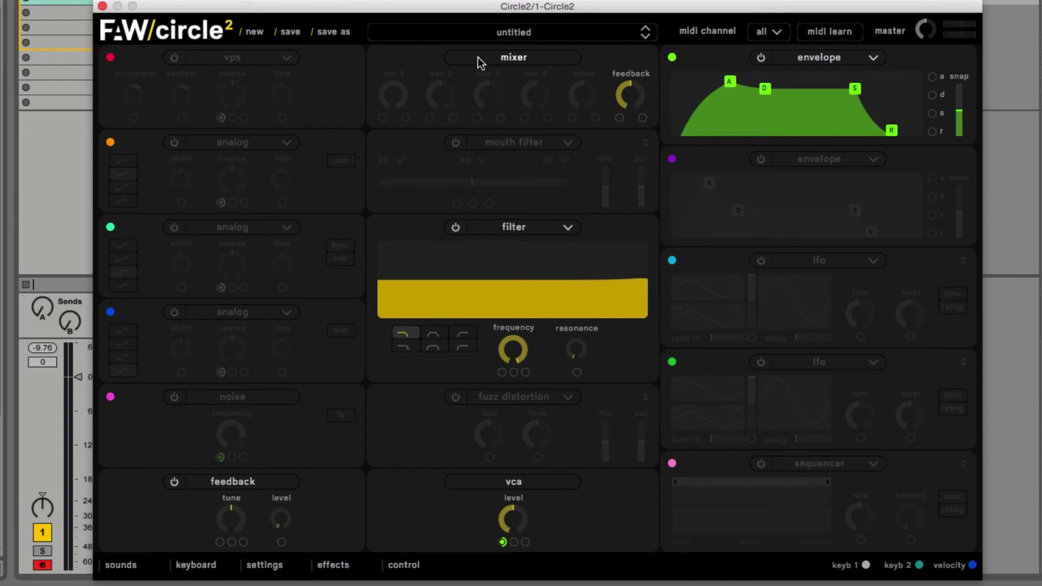
pyautogui.click(552, 36)
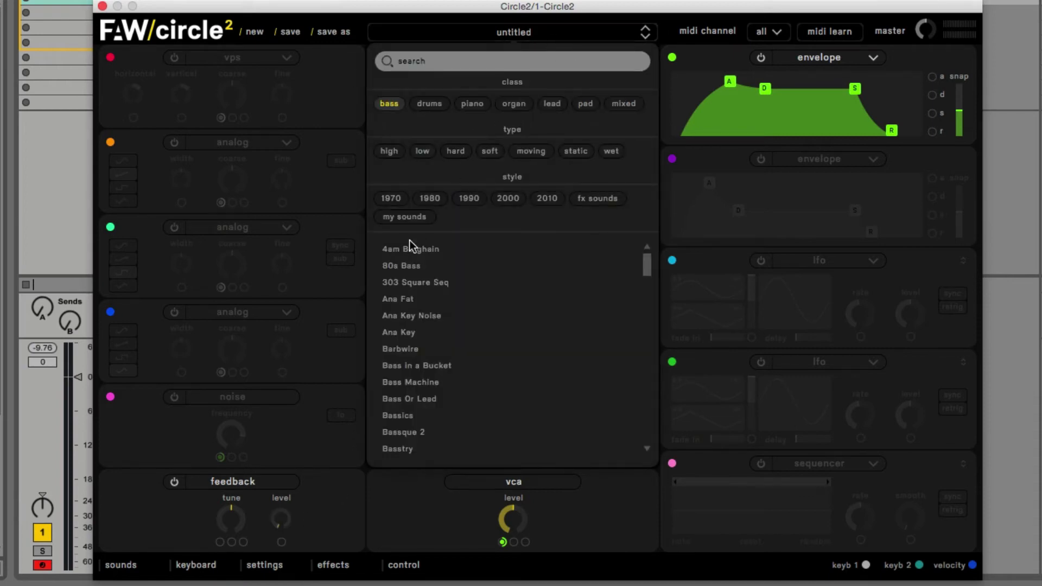
pyautogui.click(461, 249)
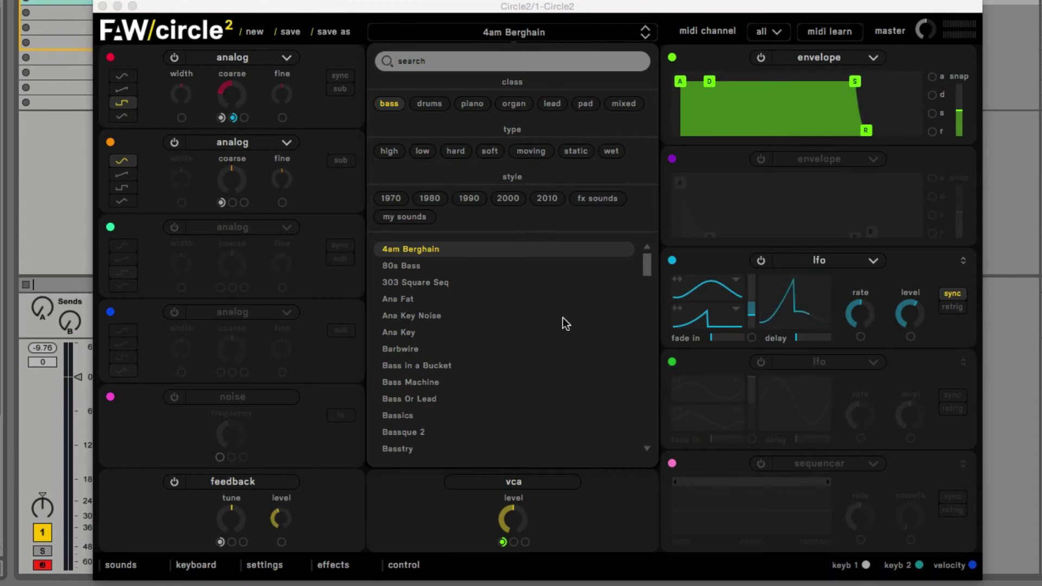
pyautogui.click(367, 202)
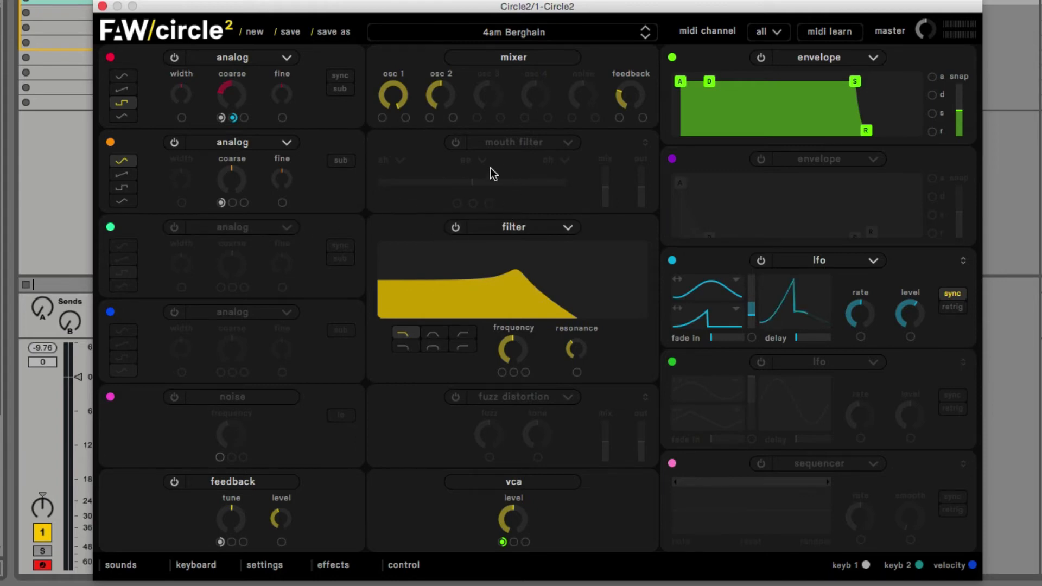
# Turn on the mouth filter and set its first vowel to ee
pyautogui.click(455, 142)
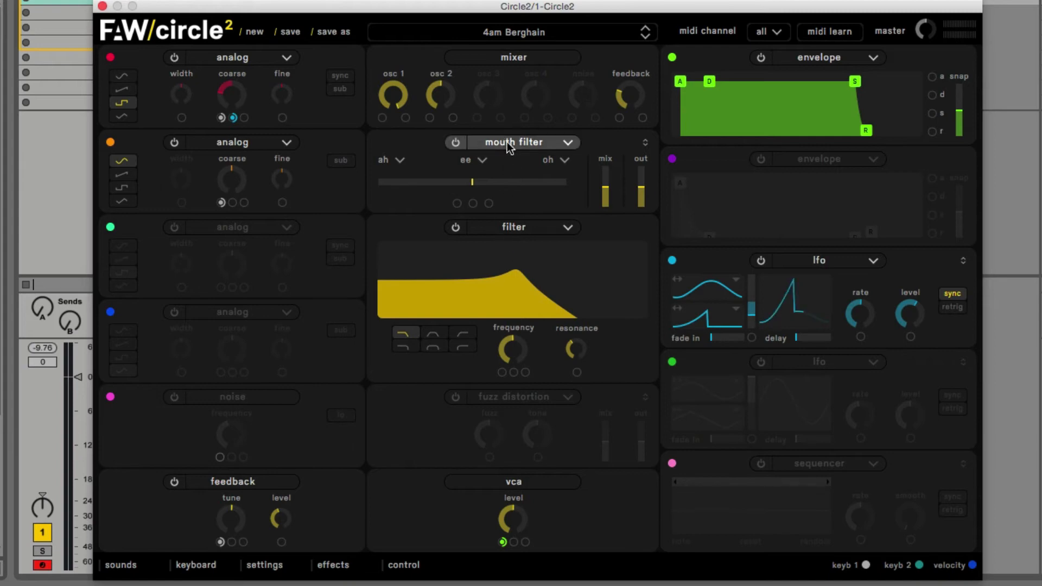
pyautogui.click(507, 142)
pyautogui.click(507, 142)
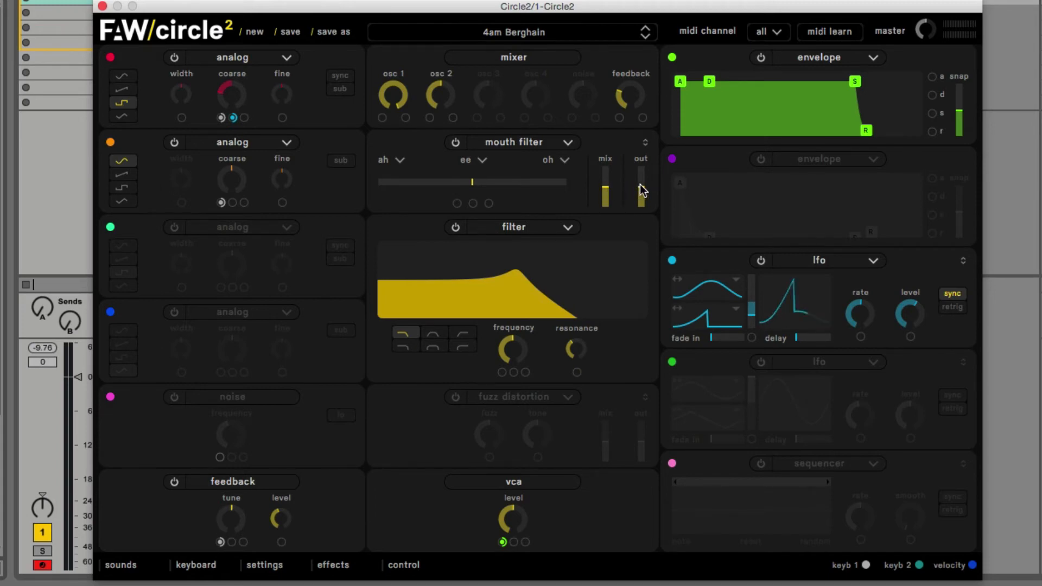
pyautogui.click(399, 160)
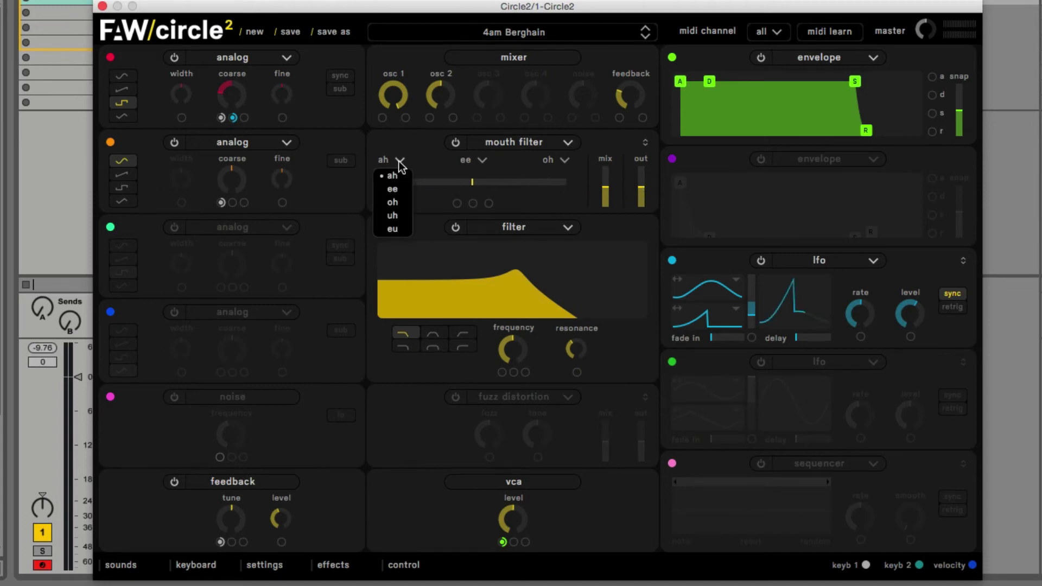
pyautogui.click(396, 190)
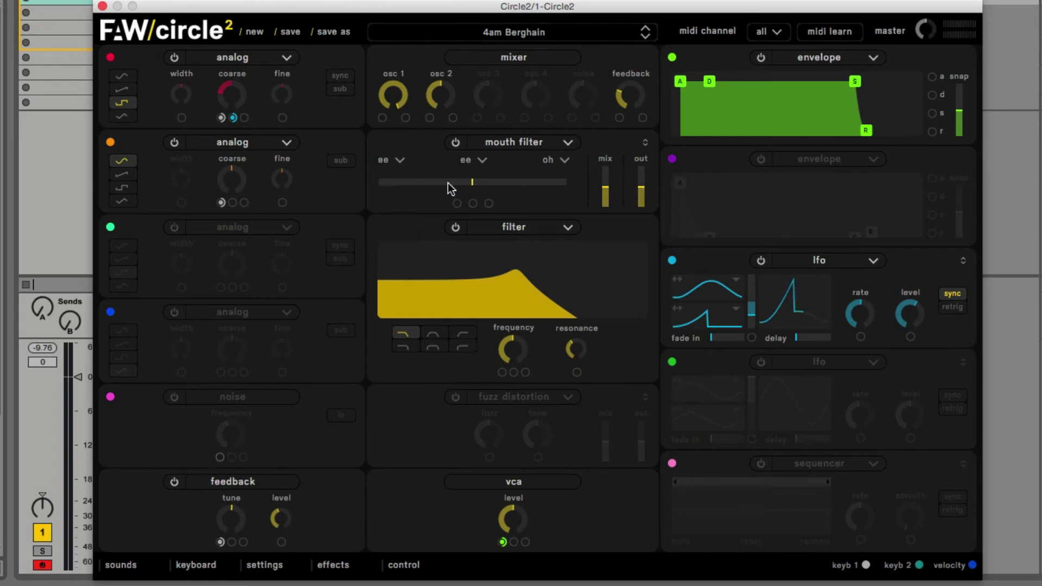
# Change the mouth filter's first vowel to ah and shift its vowel slider towards oh
pyautogui.click(384, 161)
pyautogui.click(394, 176)
pyautogui.moveTo(471, 181); pyautogui.dragTo(507, 188)
# Try fuzz distortion in place of the mouth filter, switch that slot to parametric eq, and boost both of its bands
pyautogui.click(506, 145)
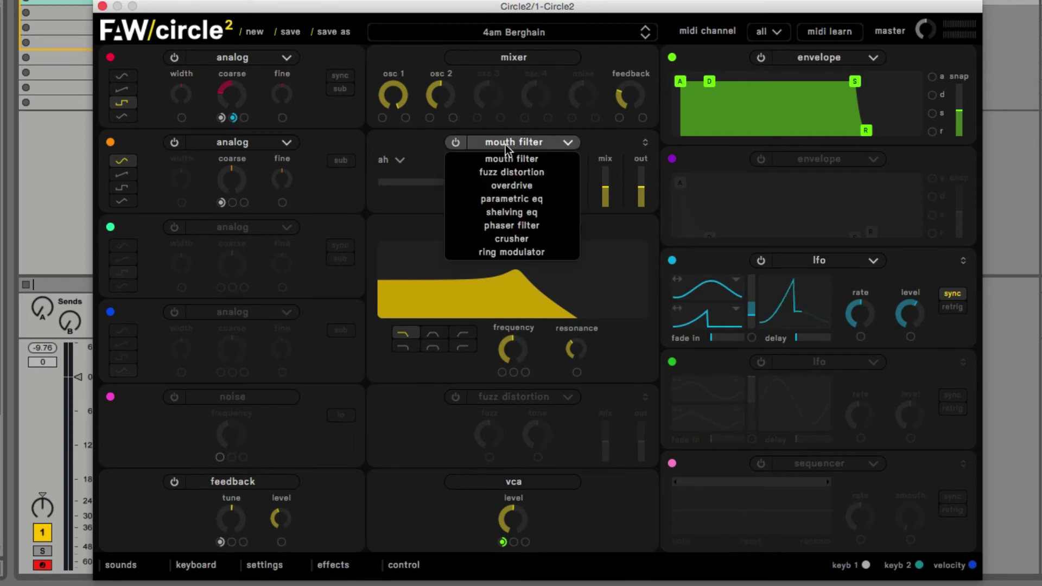
pyautogui.click(543, 173)
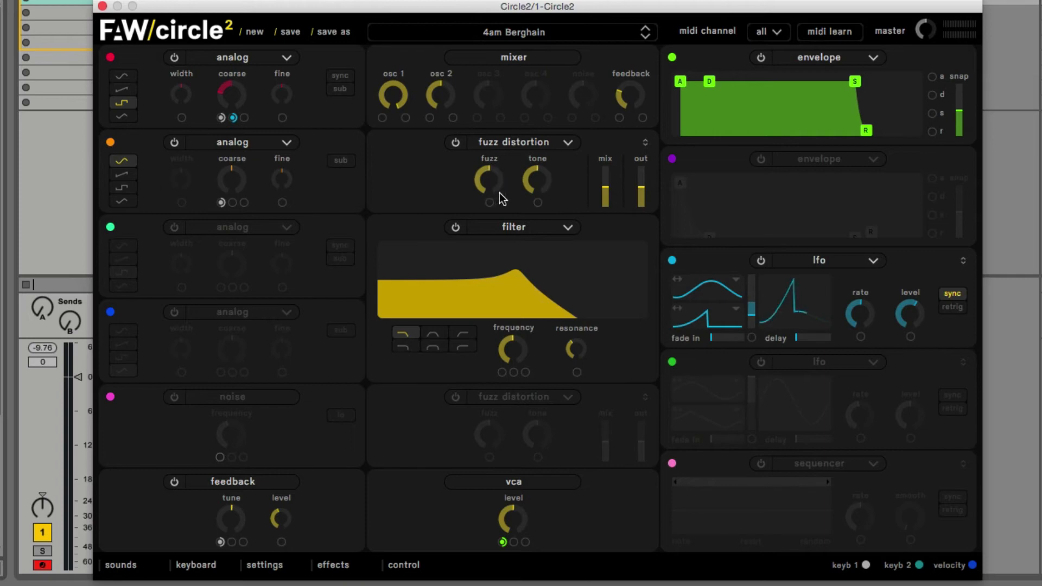
pyautogui.click(512, 143)
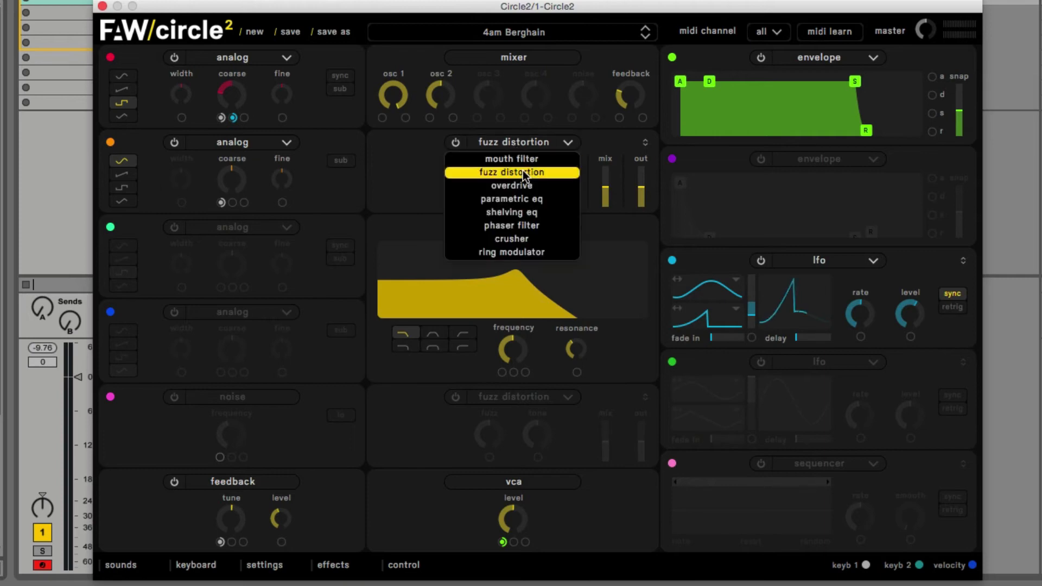
pyautogui.click(540, 199)
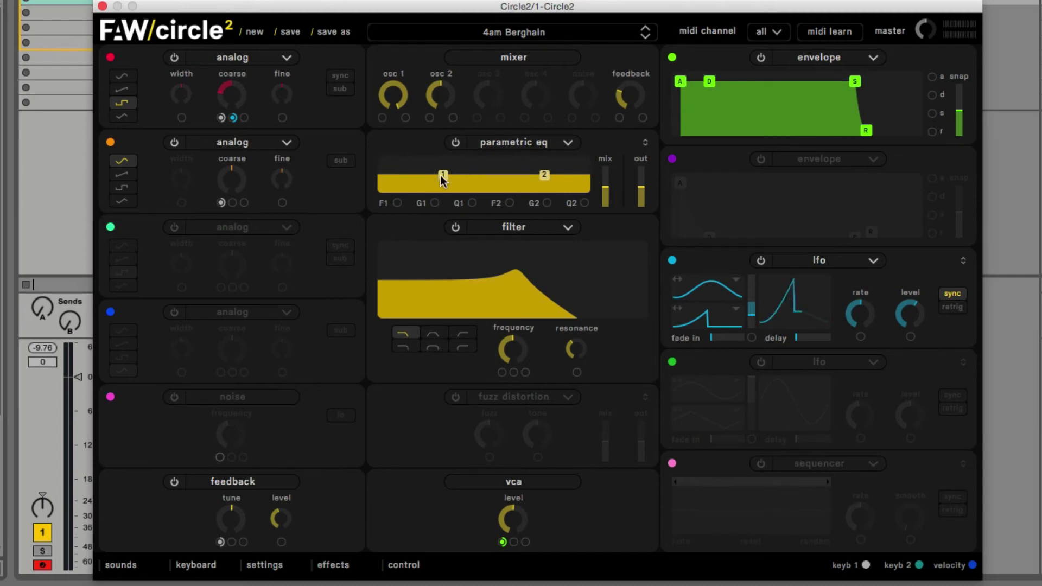
pyautogui.moveTo(444, 175)
pyautogui.mouseDown()
pyautogui.moveTo(468, 166)
pyautogui.moveTo(457, 170)
pyautogui.mouseUp()
pyautogui.moveTo(544, 174); pyautogui.dragTo(510, 162)
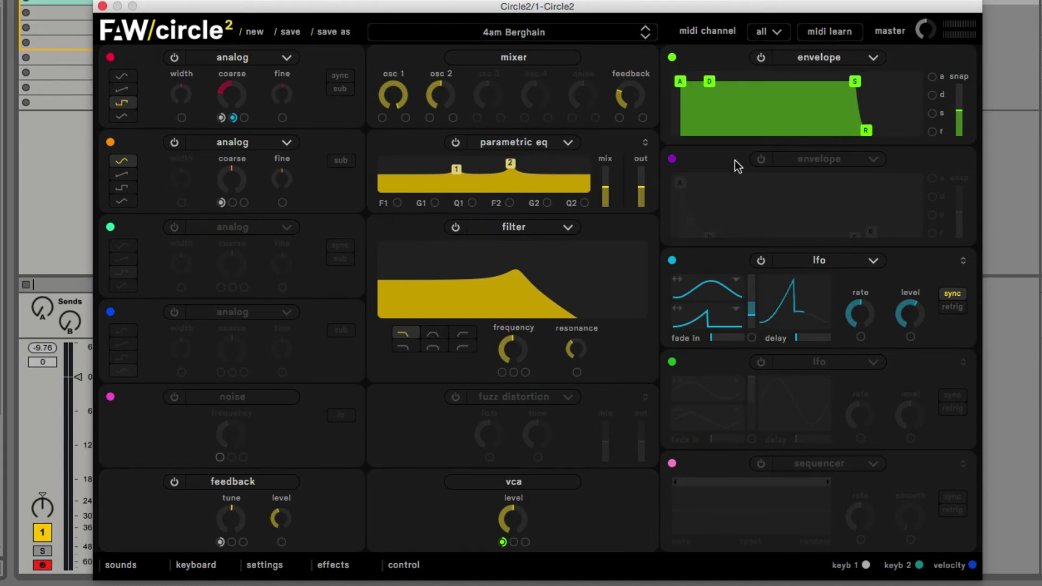
pyautogui.moveTo(672, 57)
pyautogui.mouseDown()
pyautogui.moveTo(629, 167)
pyautogui.moveTo(400, 205)
pyautogui.moveTo(470, 204)
pyautogui.moveTo(621, 116)
pyautogui.moveTo(671, 57)
pyautogui.mouseUp()
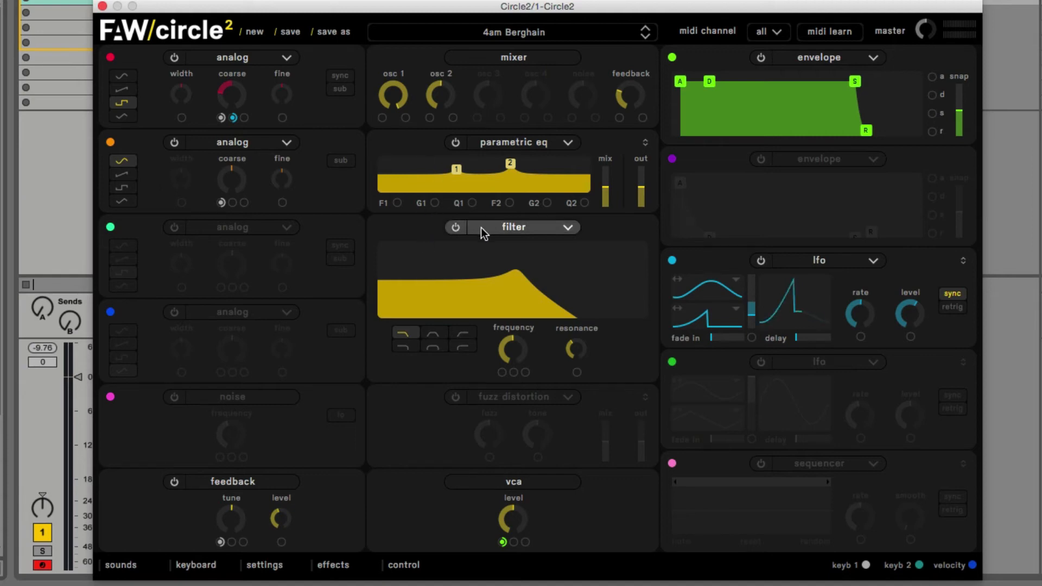
# Try shelving eq, phaser filter and crusher in place of the parametric eq, and settle on ring modulator
pyautogui.click(516, 143)
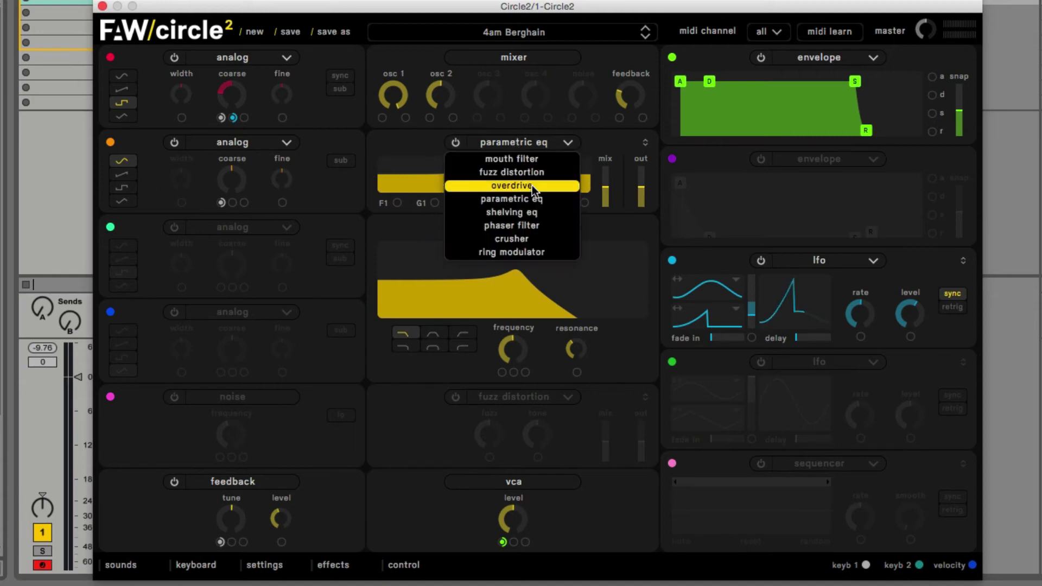
pyautogui.click(548, 211)
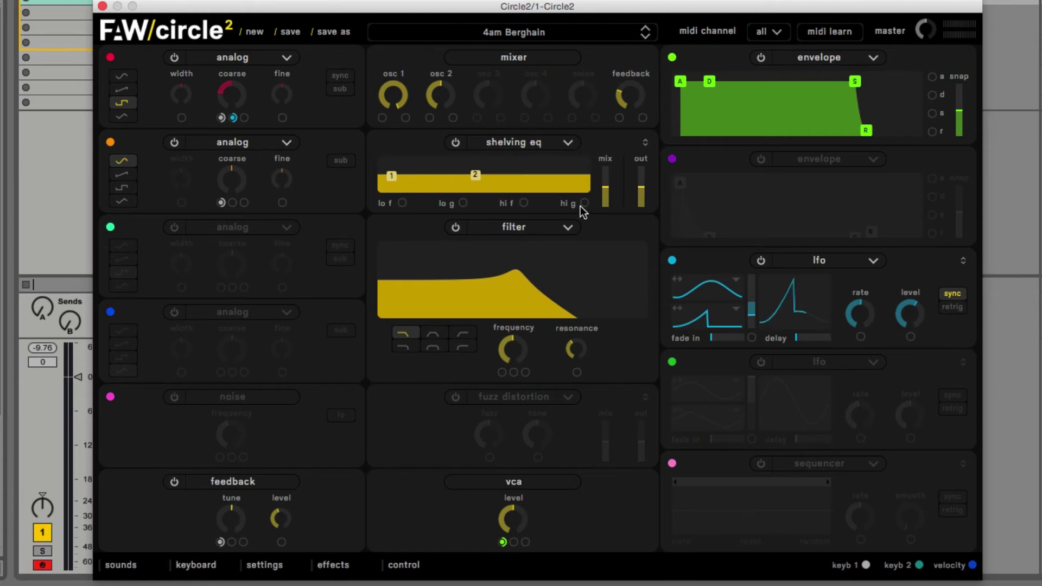
pyautogui.click(522, 149)
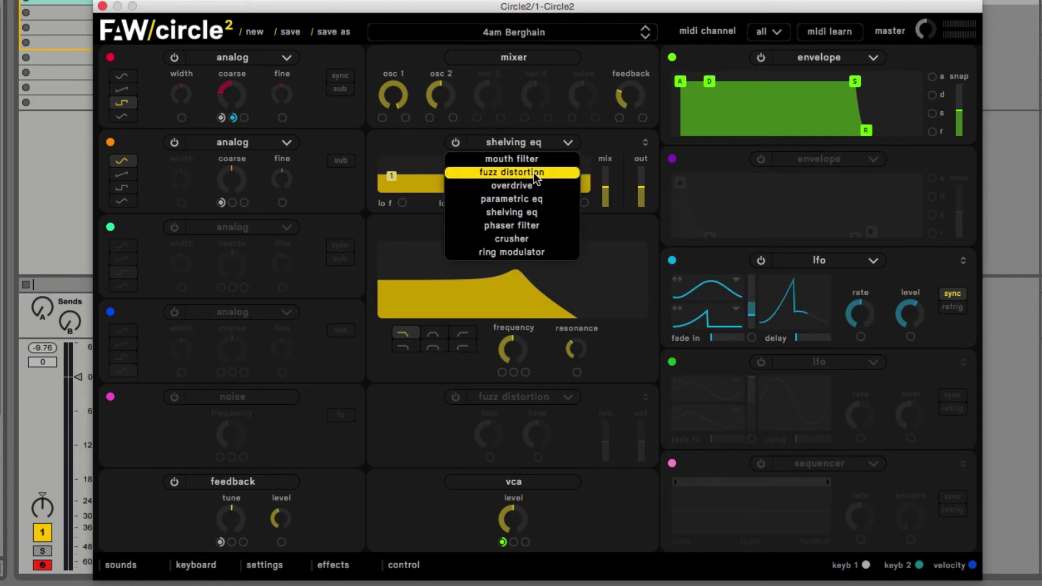
pyautogui.click(537, 227)
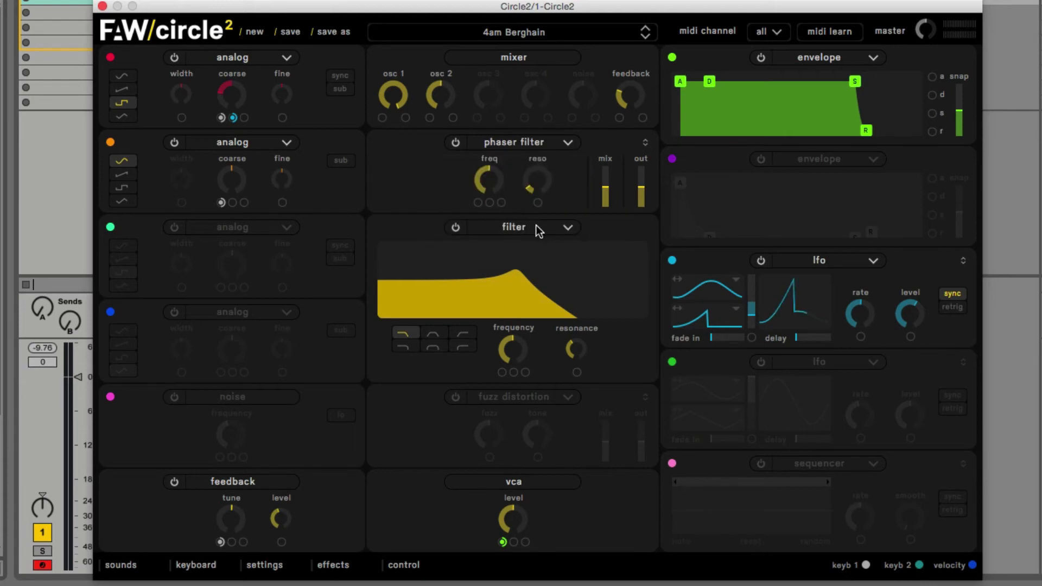
pyautogui.click(529, 145)
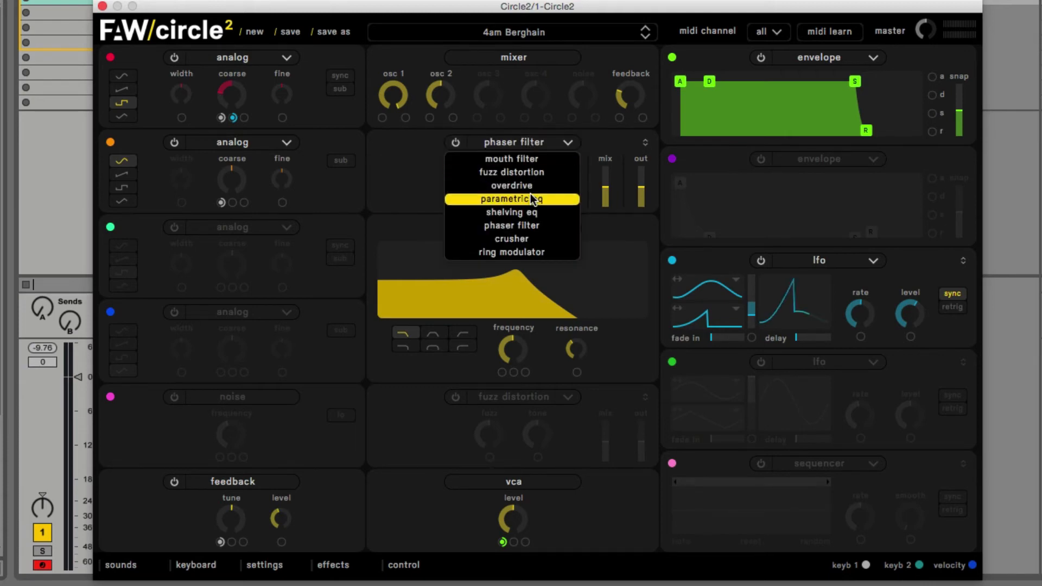
pyautogui.click(528, 237)
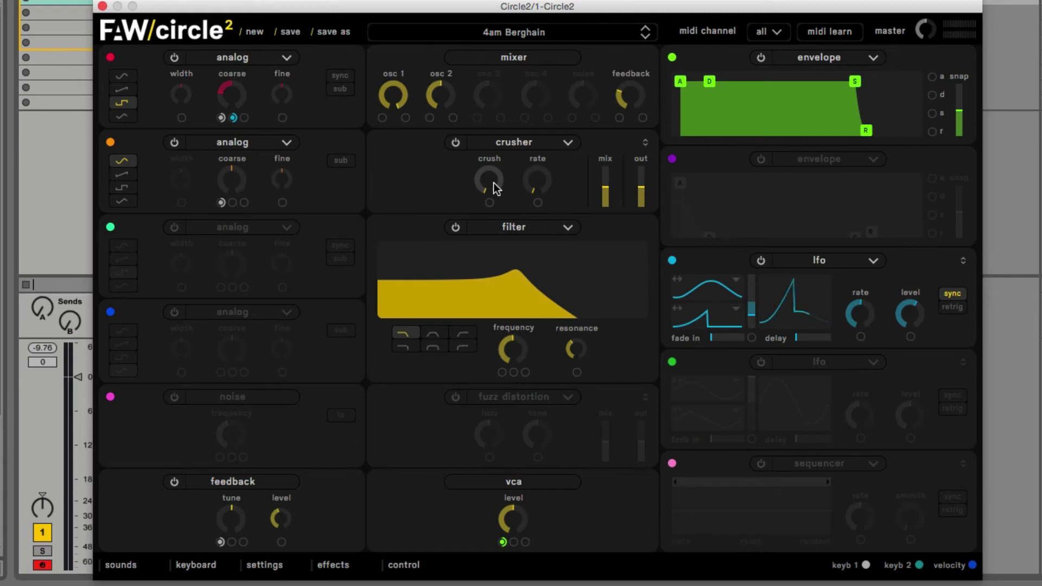
pyautogui.click(530, 142)
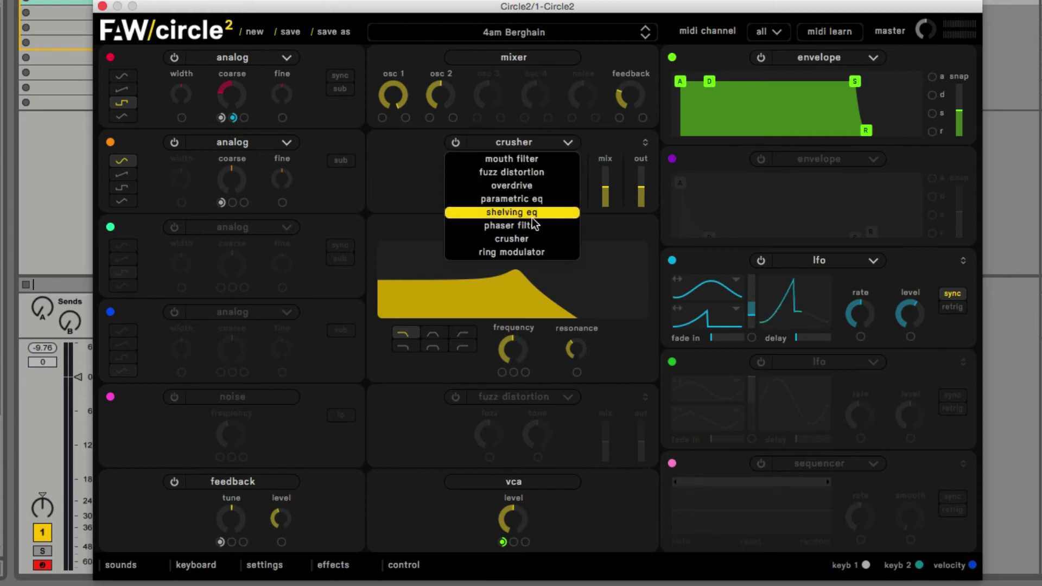
pyautogui.click(533, 252)
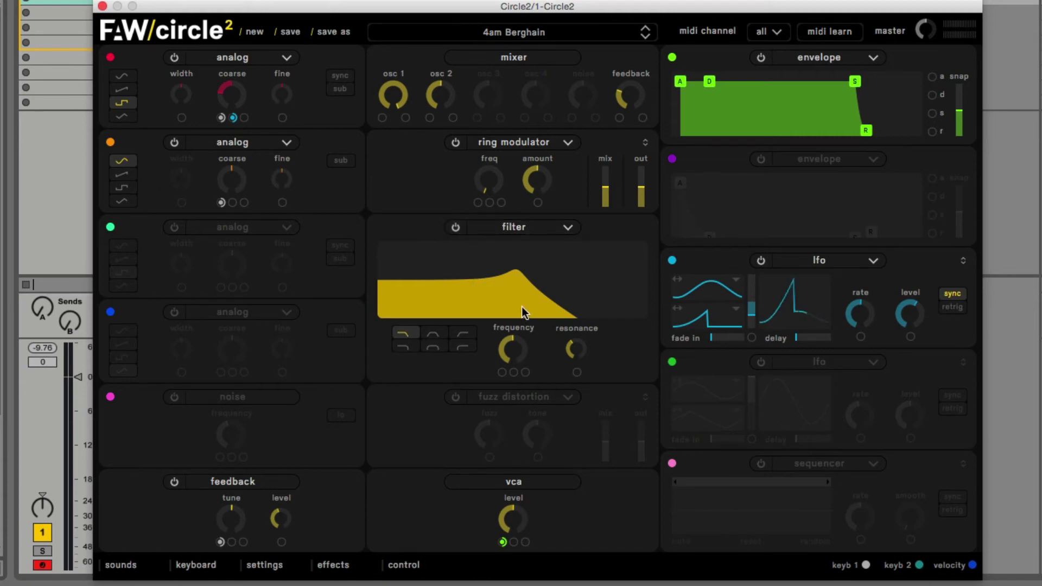
# Lower the filter's frequency slightly, and switch it to a dual filter with a raised second frequency
pyautogui.moveTo(496, 355); pyautogui.dragTo(513, 369)
pyautogui.moveTo(568, 344)
pyautogui.mouseDown()
pyautogui.moveTo(581, 309)
pyautogui.moveTo(578, 339)
pyautogui.mouseUp()
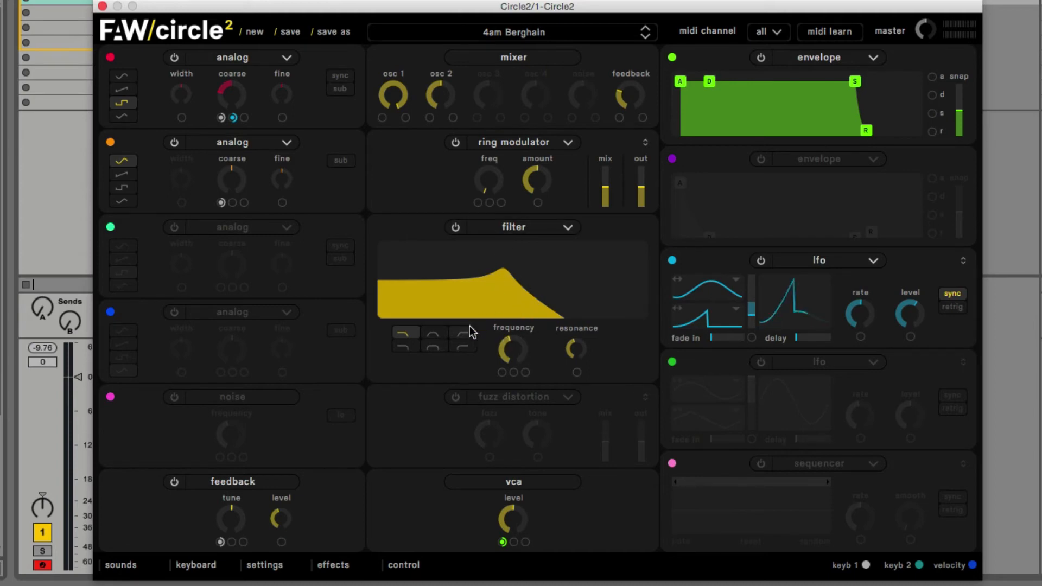
pyautogui.click(519, 230)
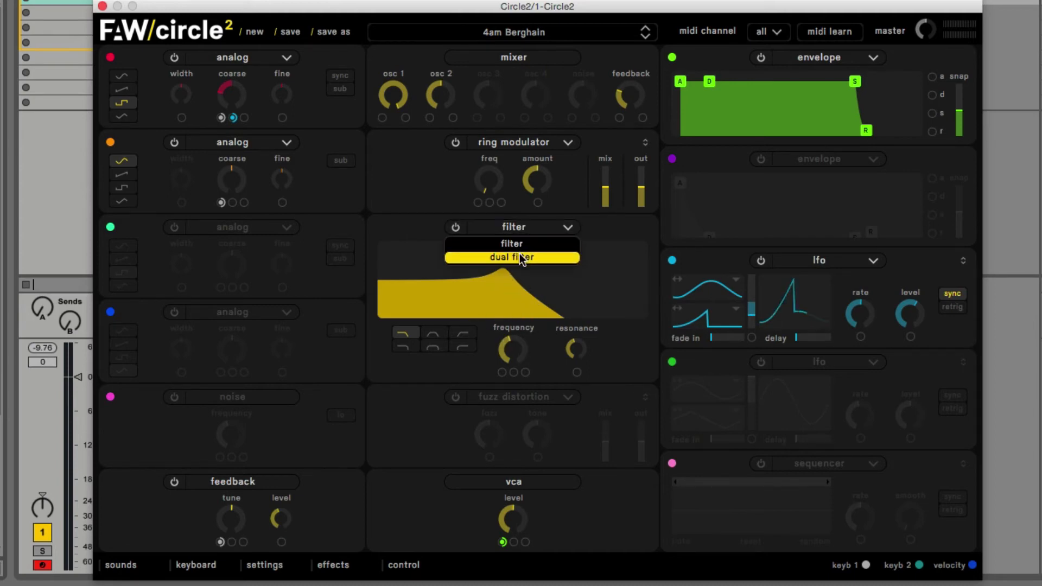
pyautogui.click(519, 256)
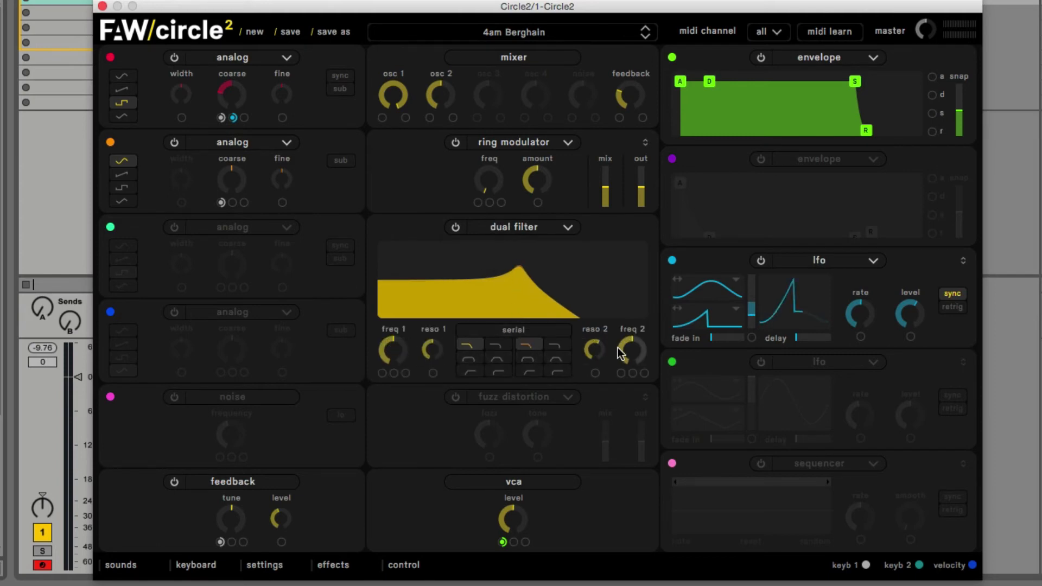
pyautogui.moveTo(631, 350); pyautogui.dragTo(637, 309)
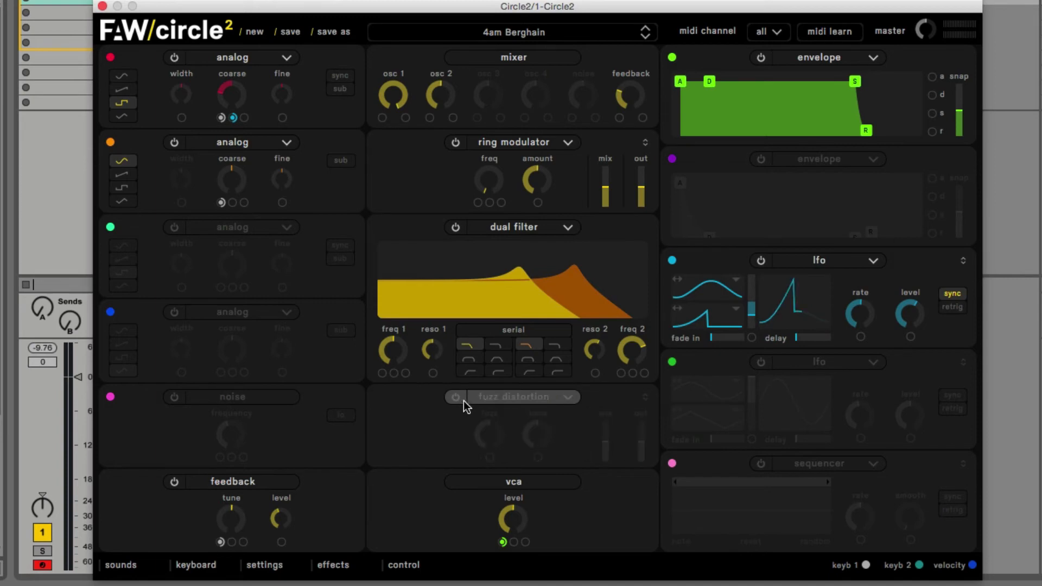
pyautogui.click(502, 398)
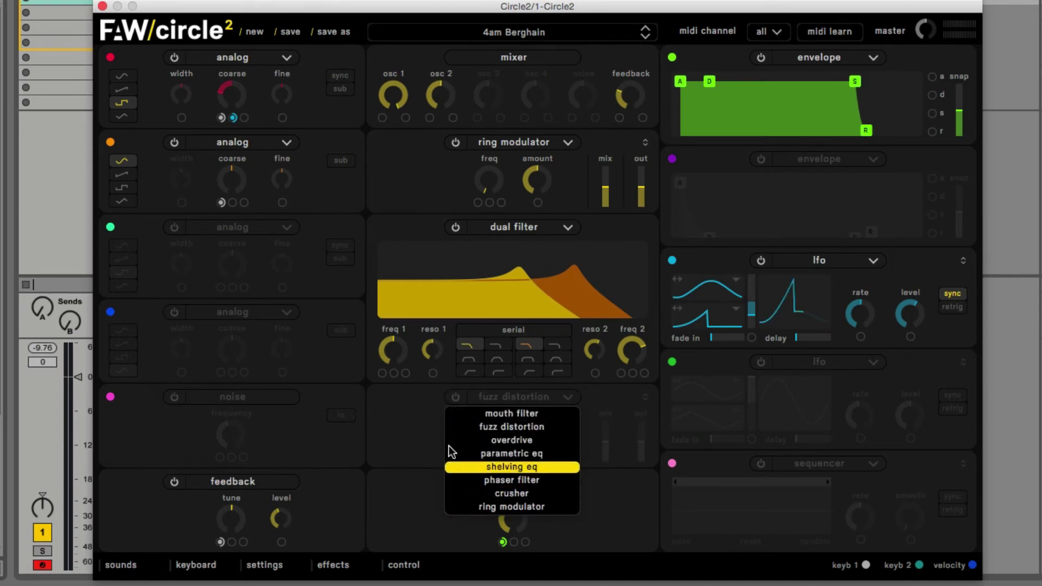
pyautogui.click(419, 409)
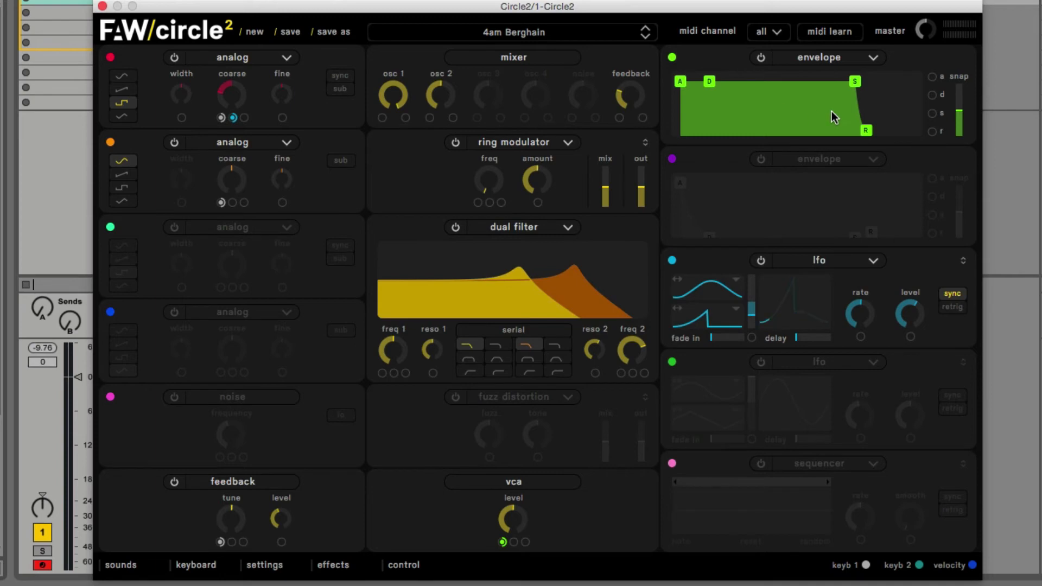
# Lengthen the first envelope's attack and release, and lower its sustain slightly
pyautogui.moveTo(681, 82); pyautogui.dragTo(736, 82)
pyautogui.moveTo(855, 82); pyautogui.dragTo(855, 88)
pyautogui.moveTo(866, 130); pyautogui.dragTo(894, 132)
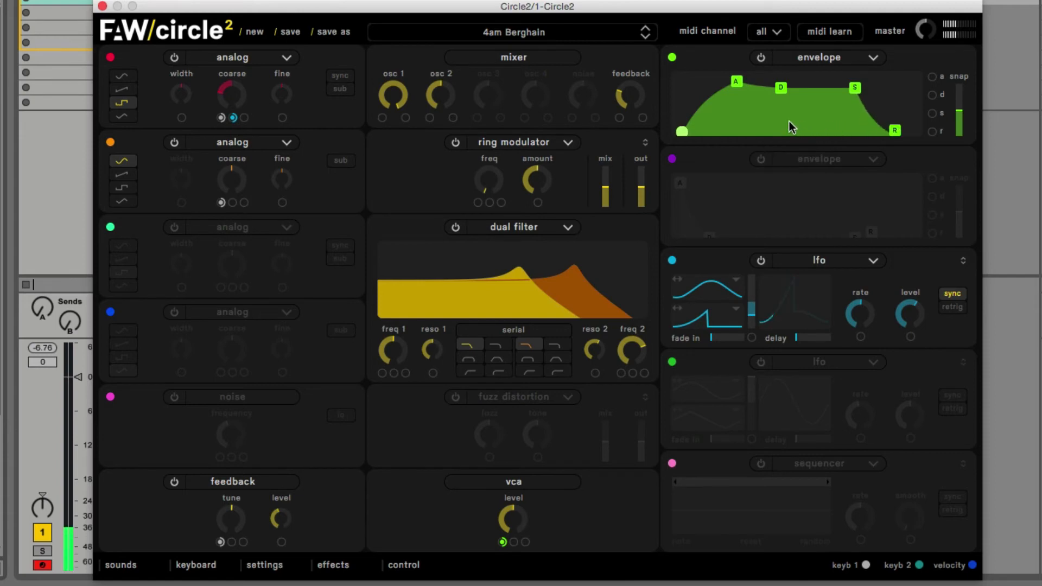
pyautogui.moveTo(736, 81); pyautogui.dragTo(723, 83)
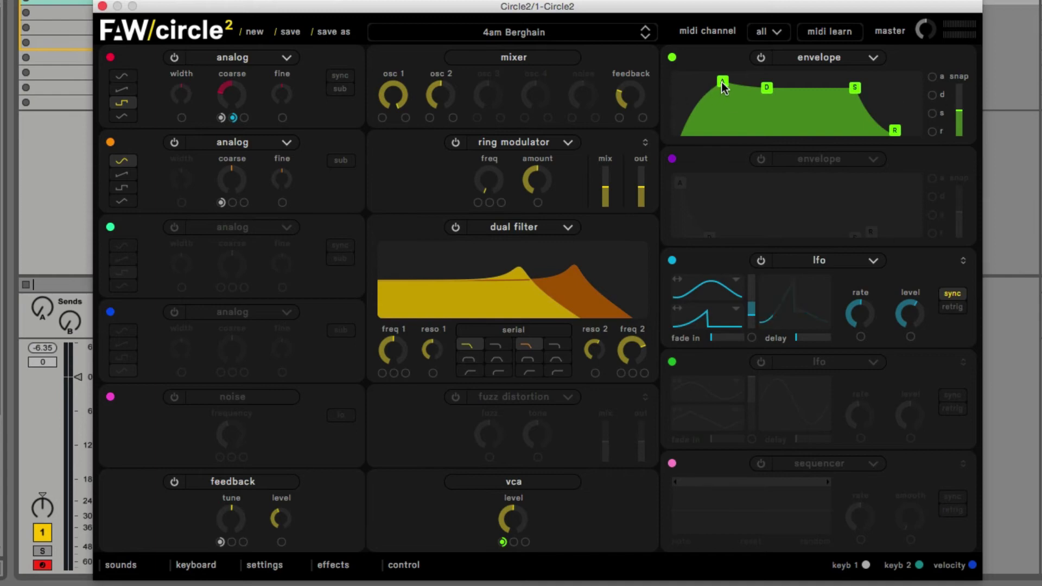
# Lengthen the first envelope's attack a little more, and raise its snap to a high setting after trying the minimum
pyautogui.moveTo(728, 93)
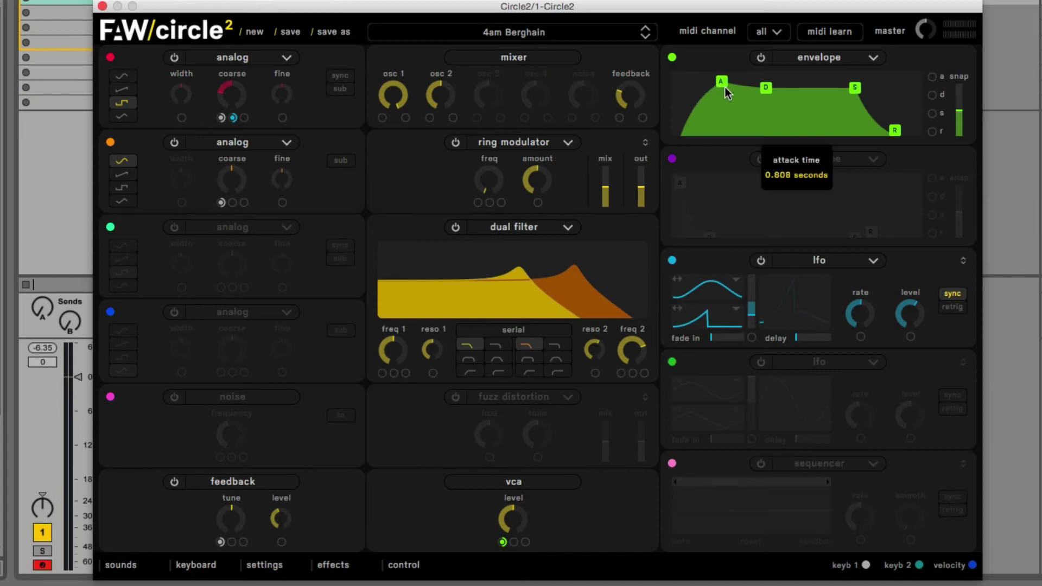
pyautogui.moveTo(727, 93); pyautogui.dragTo(740, 93)
pyautogui.moveTo(958, 127); pyautogui.dragTo(963, 174)
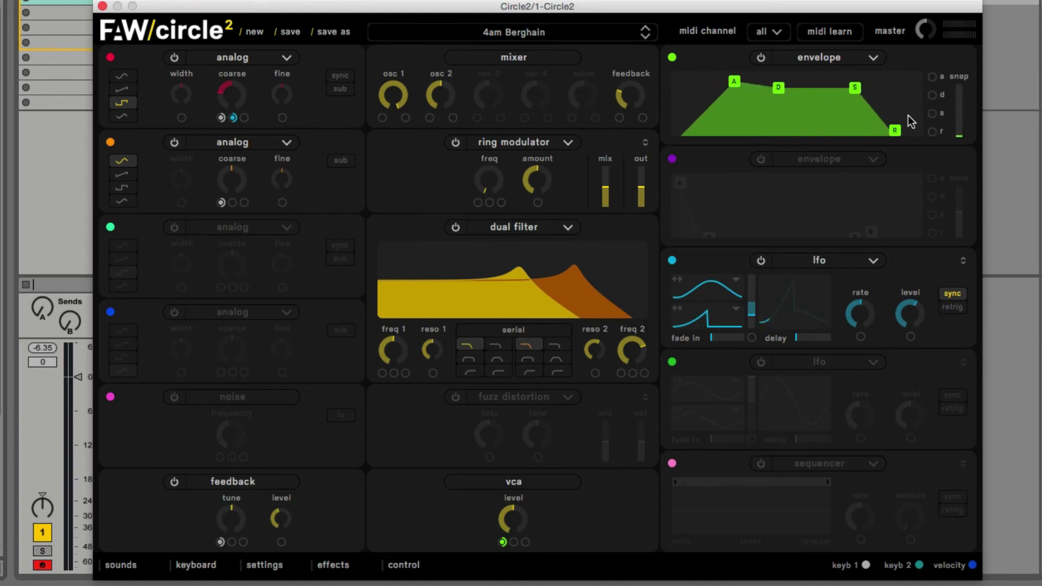
pyautogui.moveTo(959, 137); pyautogui.dragTo(961, 90)
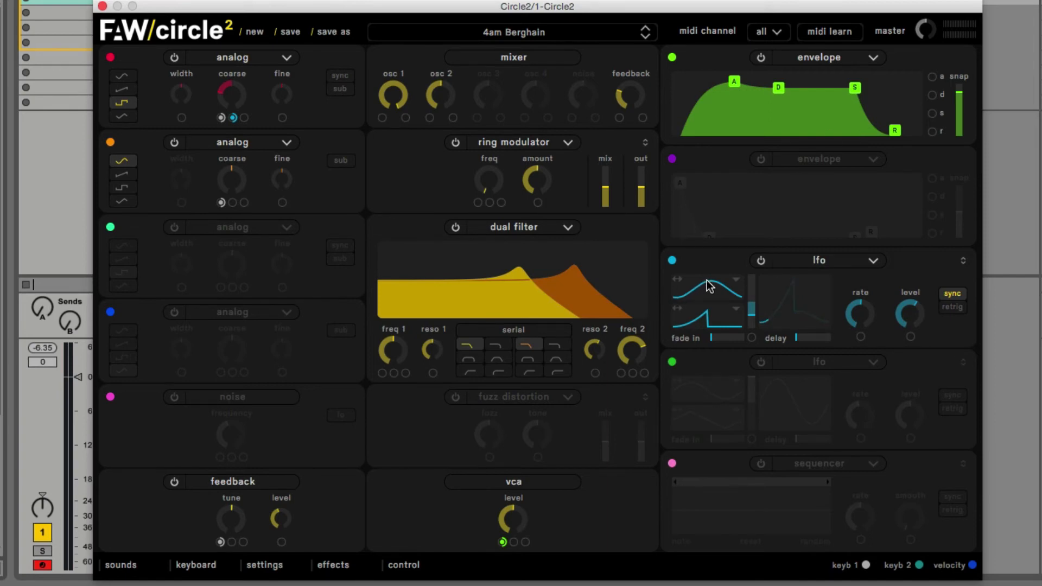
# Shift the phase of both waveforms in the first LFO and set the blend between them to about halfway
pyautogui.click(730, 288)
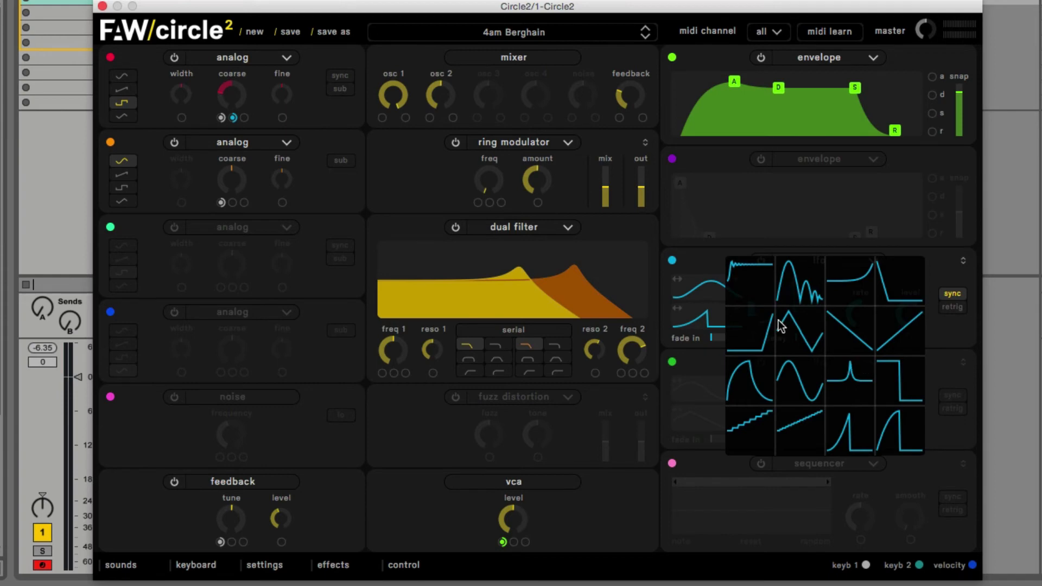
pyautogui.click(707, 316)
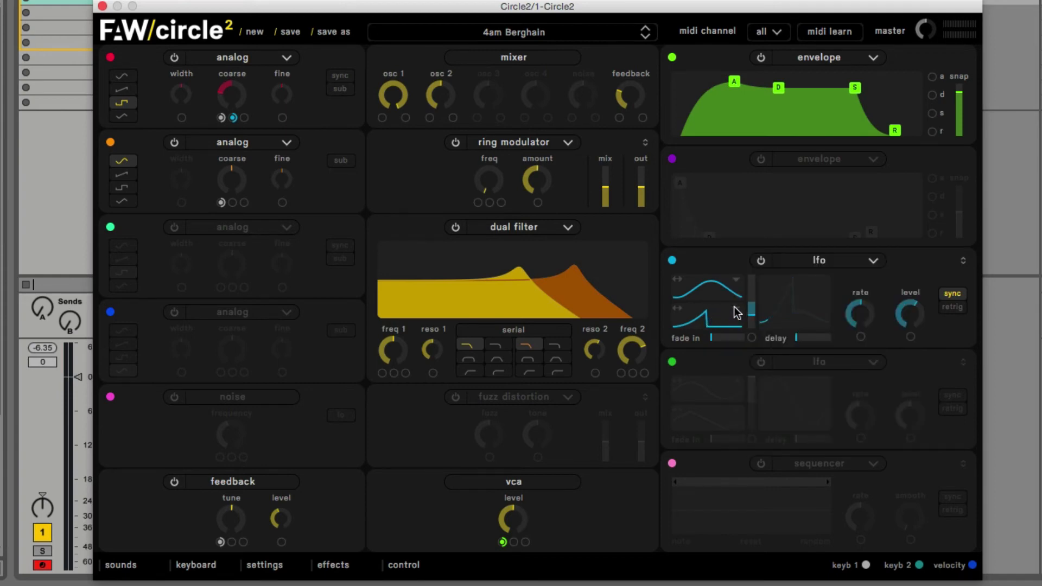
pyautogui.click(738, 315)
pyautogui.click(708, 320)
pyautogui.moveTo(709, 319); pyautogui.dragTo(691, 295)
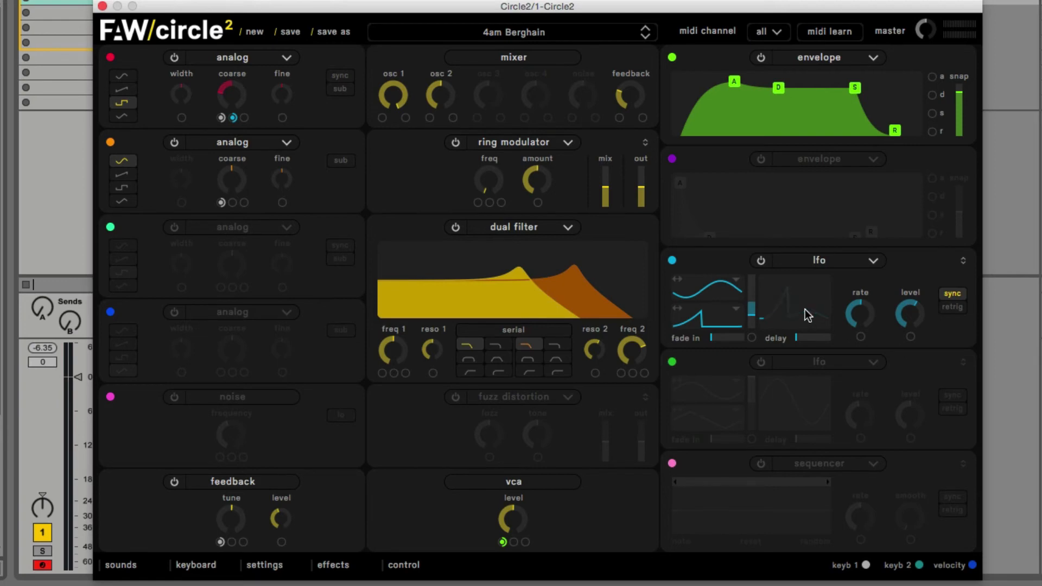
pyautogui.moveTo(751, 313); pyautogui.dragTo(754, 275)
pyautogui.moveTo(751, 281); pyautogui.dragTo(753, 308)
# Try slower and faster rates on the first LFO and raise its level
pyautogui.moveTo(852, 309); pyautogui.dragTo(853, 358)
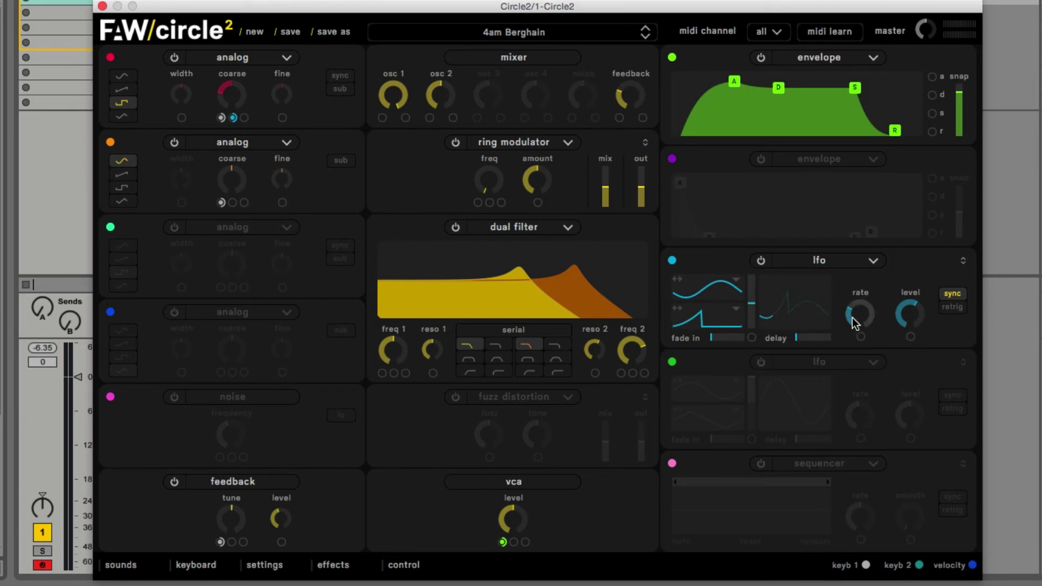
pyautogui.moveTo(854, 319); pyautogui.dragTo(855, 298)
pyautogui.moveTo(907, 315)
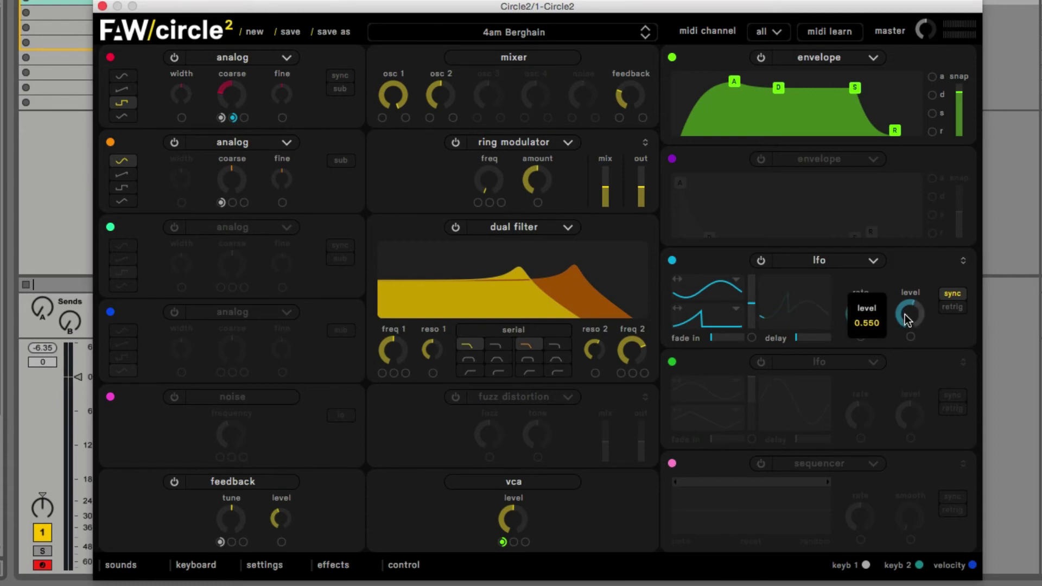
pyautogui.moveTo(908, 313); pyautogui.dragTo(907, 291)
pyautogui.moveTo(856, 303)
pyautogui.mouseDown()
pyautogui.moveTo(859, 314)
pyautogui.moveTo(858, 259)
pyautogui.moveTo(853, 293)
pyautogui.mouseUp()
pyautogui.click(941, 295)
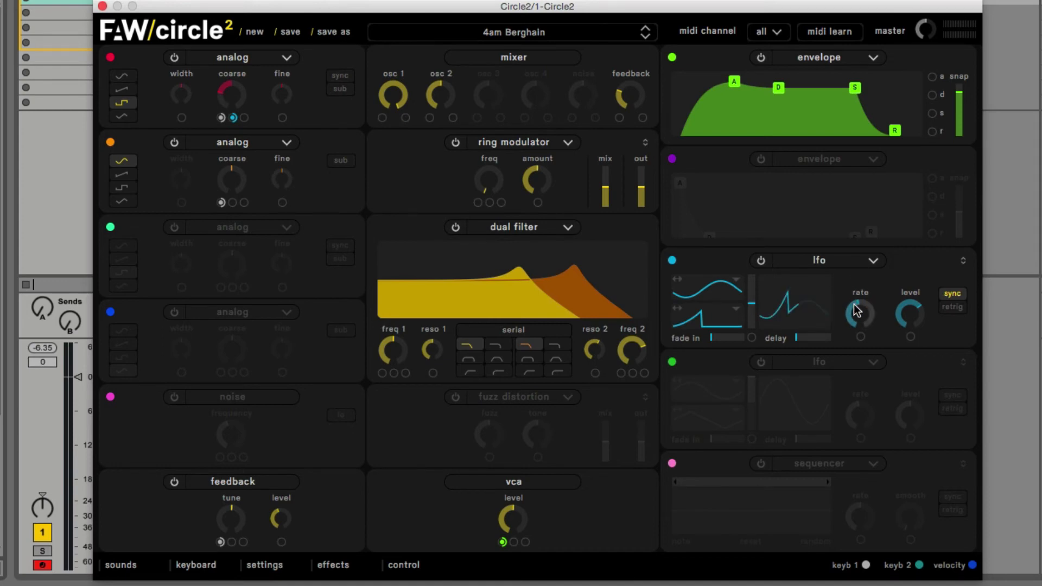
# Try the first LFO's start delay, retrigger and fade-in, and return each to its initial setting
pyautogui.moveTo(798, 342)
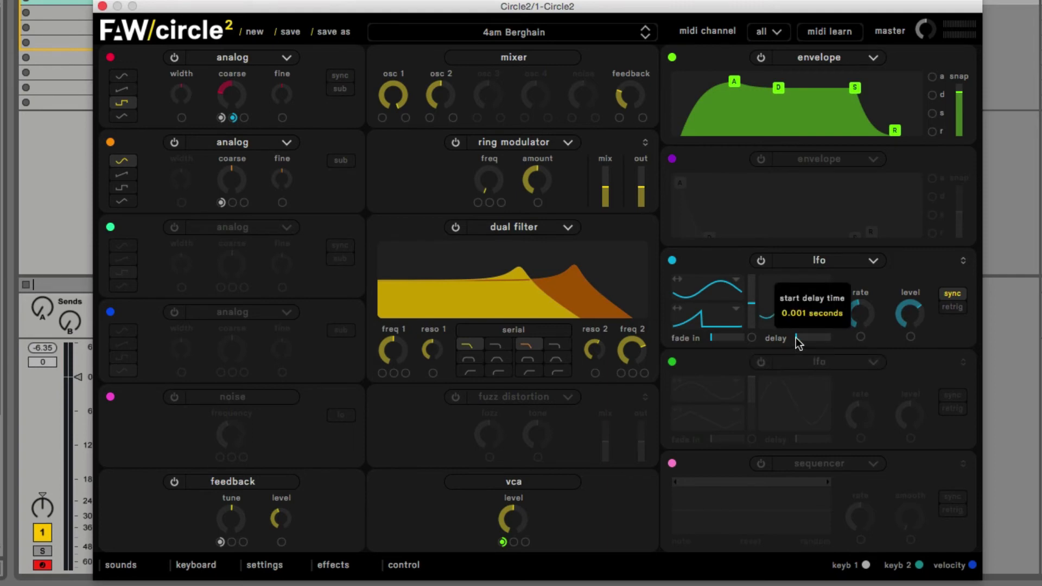
pyautogui.moveTo(824, 337); pyautogui.dragTo(785, 340)
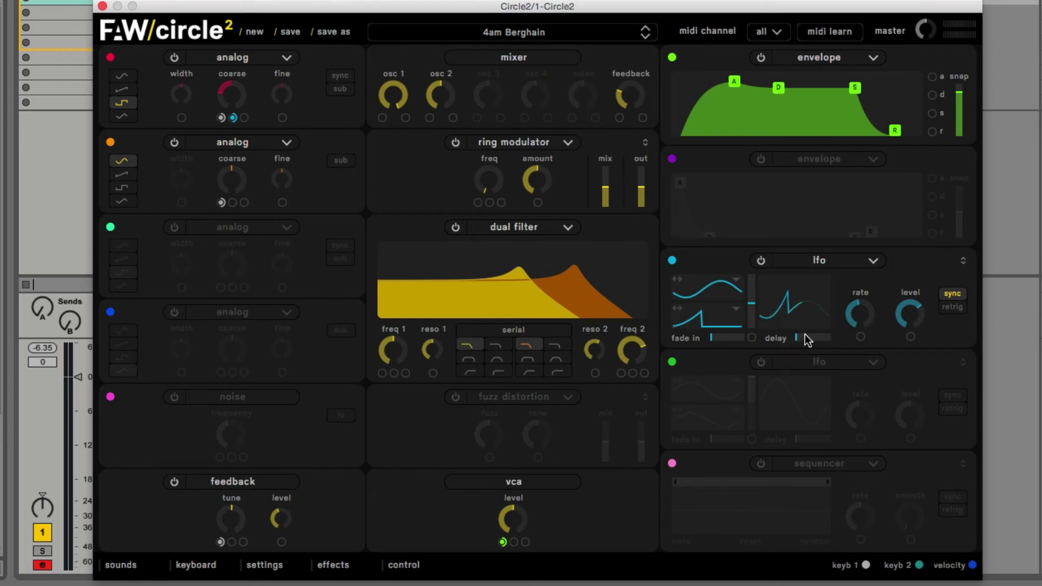
pyautogui.click(953, 307)
pyautogui.click(953, 311)
pyautogui.moveTo(717, 337); pyautogui.dragTo(703, 339)
# Turn on the second LFO module and change its type to sequencer
pyautogui.click(759, 362)
pyautogui.click(800, 360)
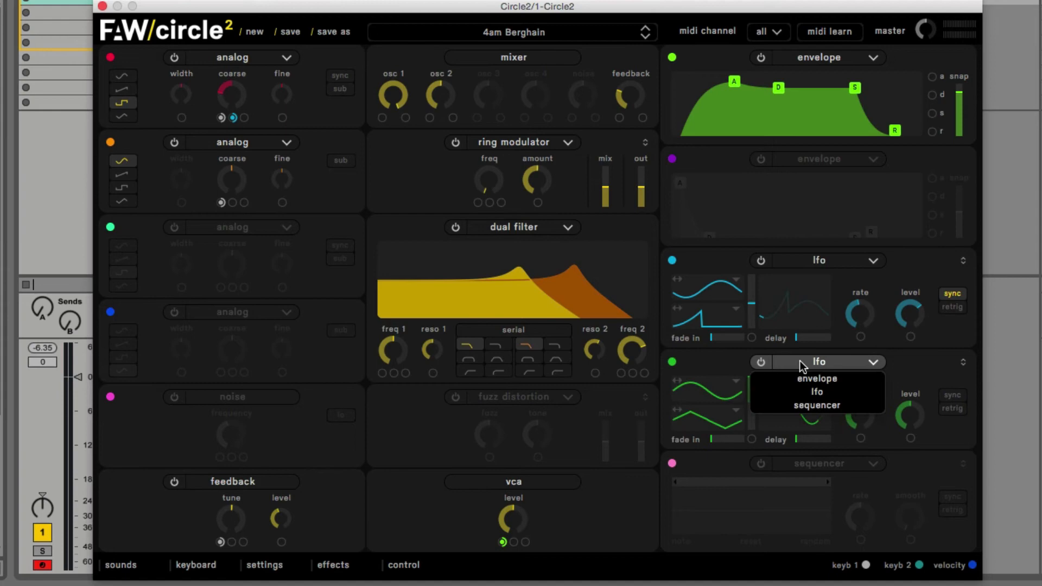
pyautogui.click(808, 404)
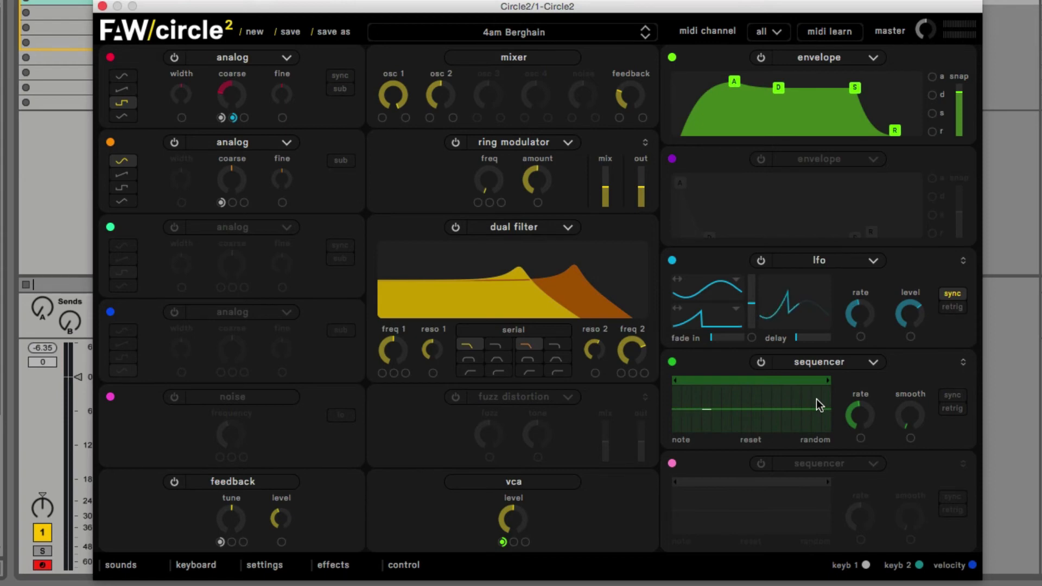
# Shorten the sequencer's loop to its first four steps and draw a different level for each of them
pyautogui.moveTo(829, 380); pyautogui.dragTo(702, 383)
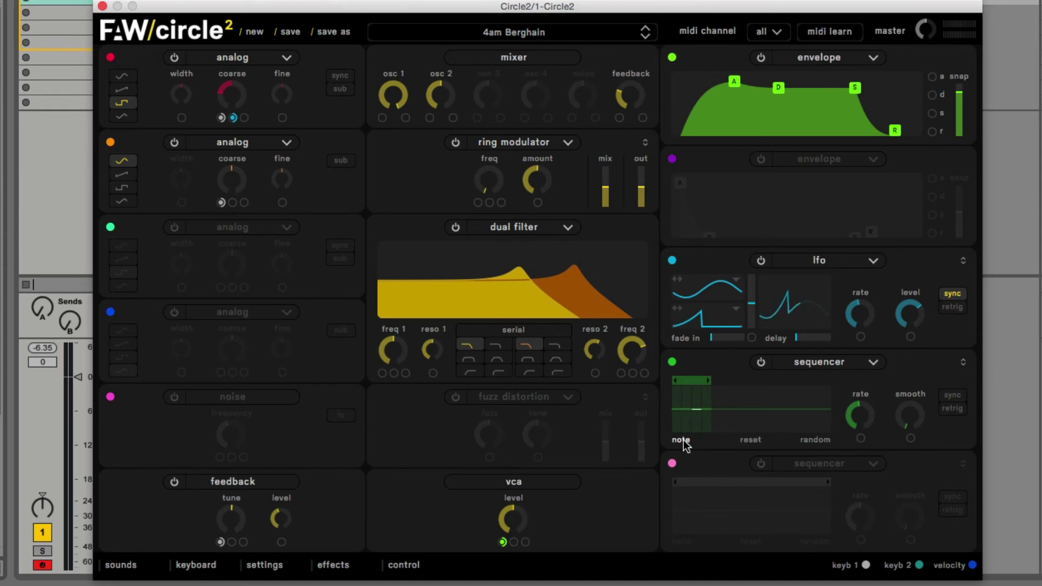
pyautogui.moveTo(684, 405)
pyautogui.mouseDown()
pyautogui.moveTo(681, 395)
pyautogui.moveTo(698, 413)
pyautogui.moveTo(709, 399)
pyautogui.mouseUp()
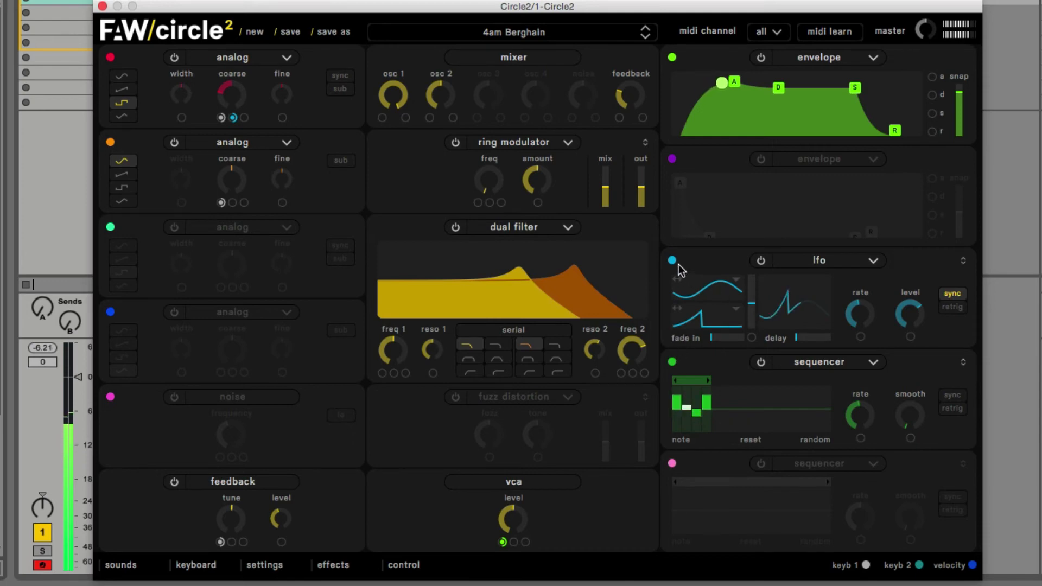
# Turn off the LFO and shorten the first envelope's release and attack
pyautogui.click(759, 263)
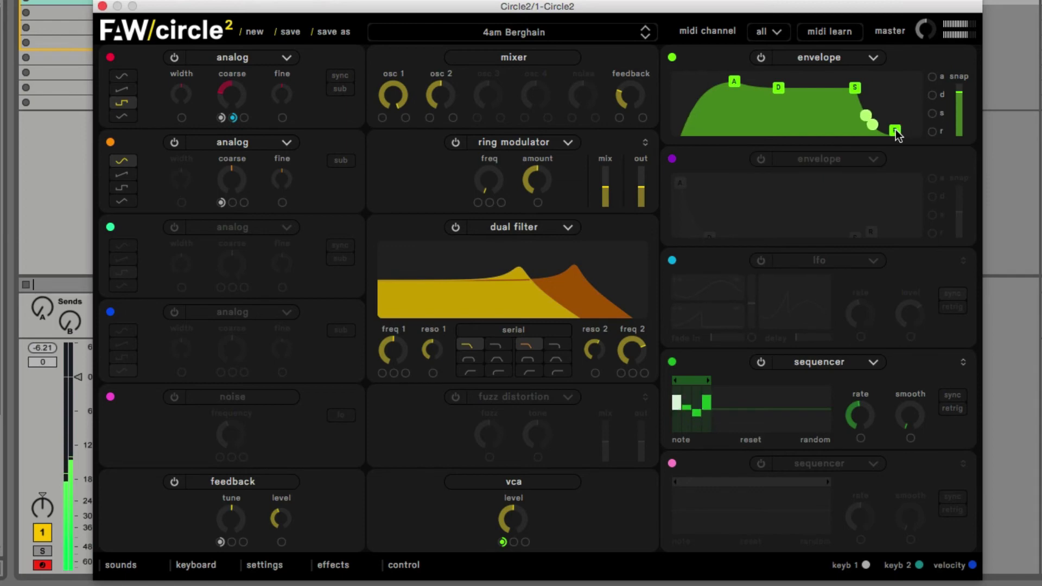
pyautogui.moveTo(895, 136); pyautogui.dragTo(870, 135)
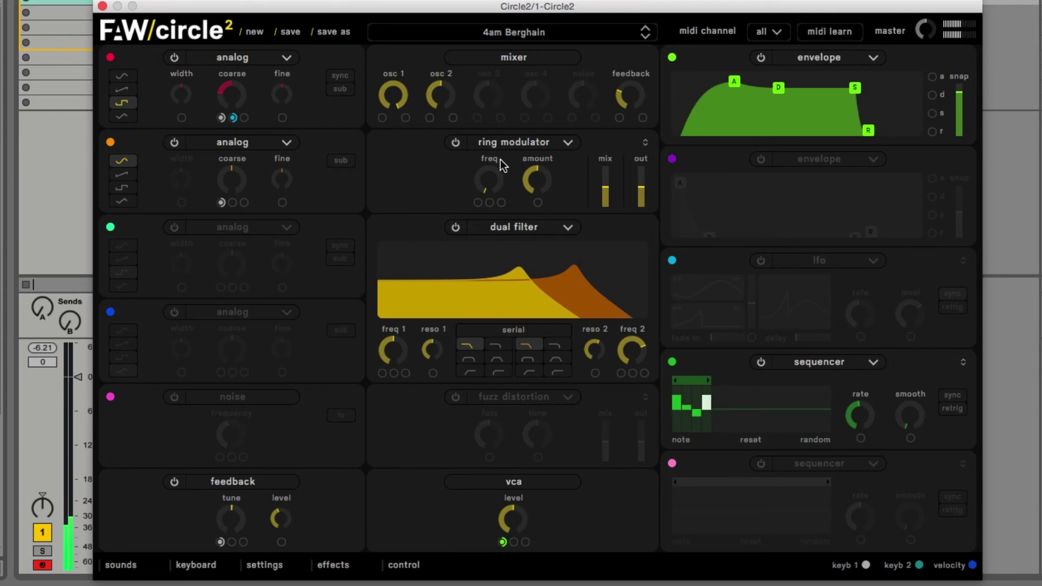
pyautogui.moveTo(733, 82); pyautogui.dragTo(689, 83)
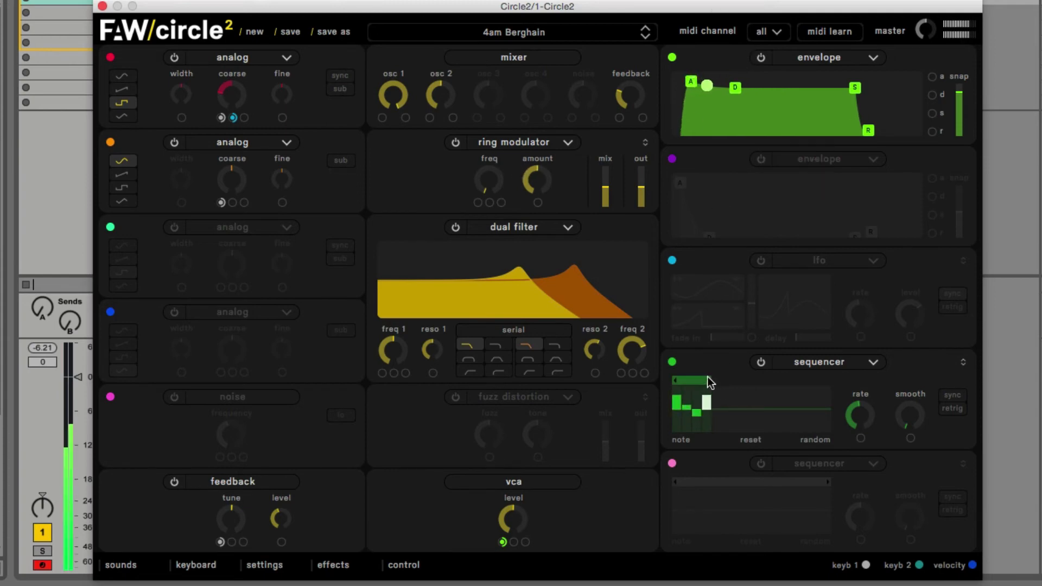
# Enable note mode in the sequencer and adjust the levels of its first two steps
pyautogui.moveTo(709, 378)
pyautogui.mouseDown()
pyautogui.moveTo(727, 380)
pyautogui.moveTo(710, 382)
pyautogui.mouseUp()
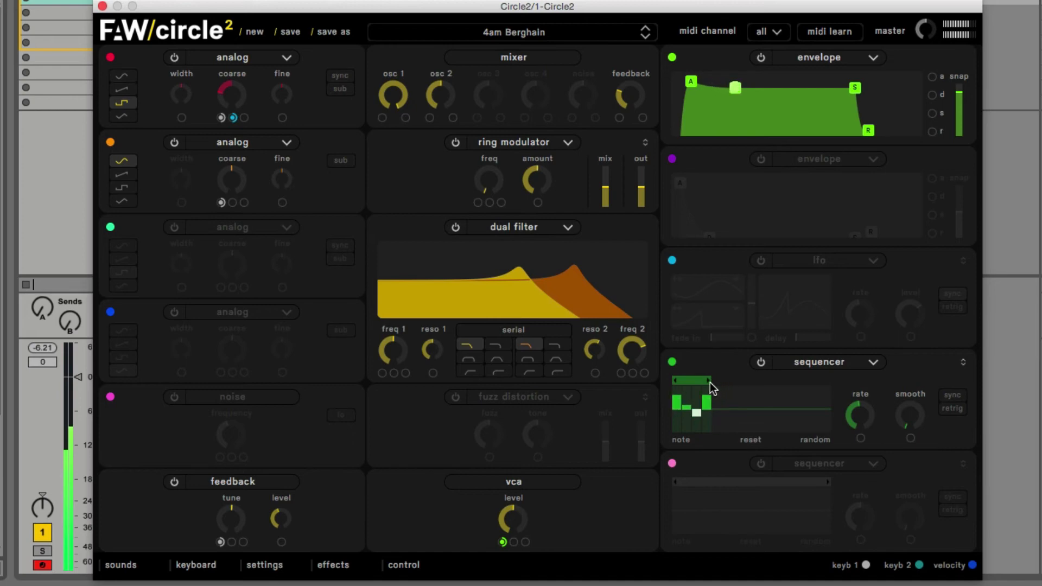
pyautogui.click(682, 444)
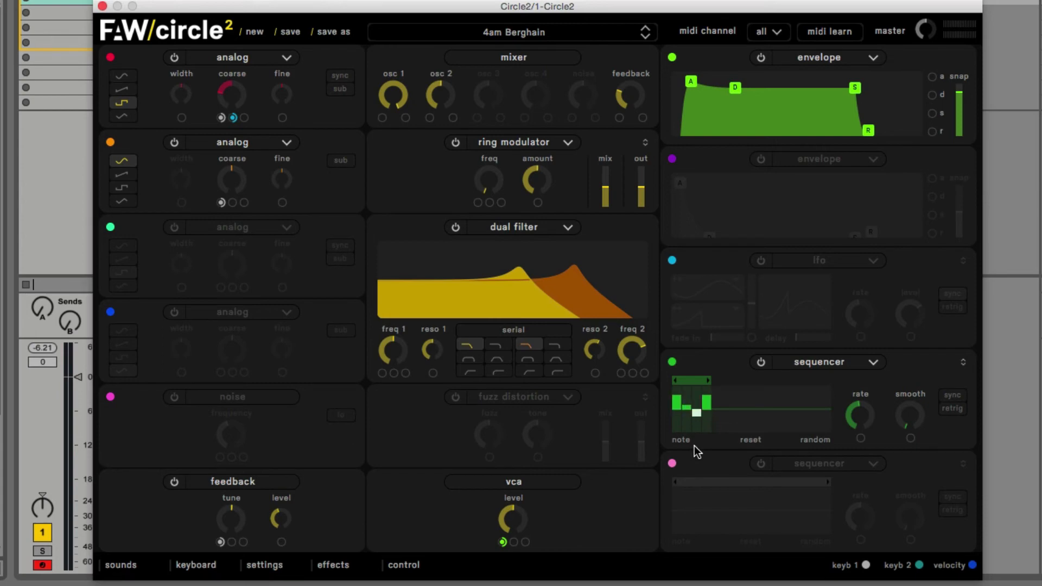
pyautogui.click(678, 401)
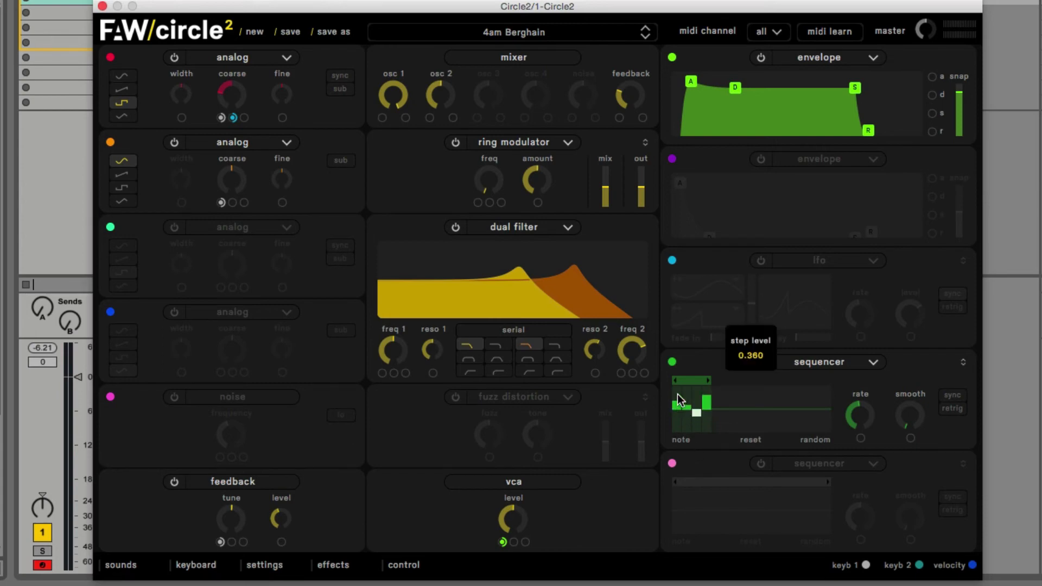
pyautogui.moveTo(678, 394)
pyautogui.mouseDown()
pyautogui.moveTo(678, 448)
pyautogui.moveTo(680, 380)
pyautogui.moveTo(678, 453)
pyautogui.moveTo(678, 380)
pyautogui.moveTo(678, 444)
pyautogui.moveTo(680, 402)
pyautogui.mouseUp()
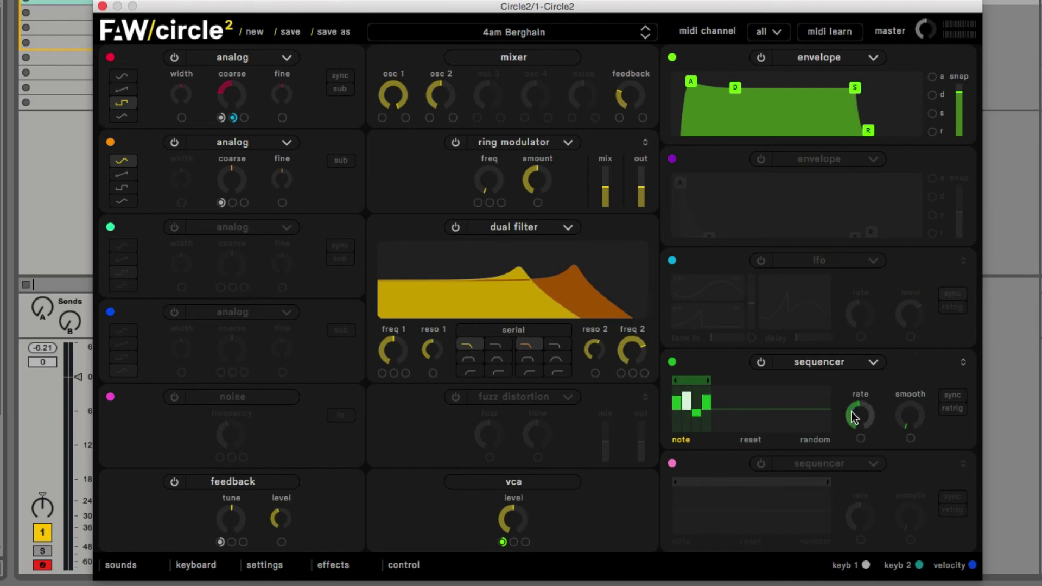
# Try the sequencer's rate, add a little smoothing and turn on its sync
pyautogui.moveTo(850, 418); pyautogui.dragTo(893, 405)
pyautogui.click(952, 395)
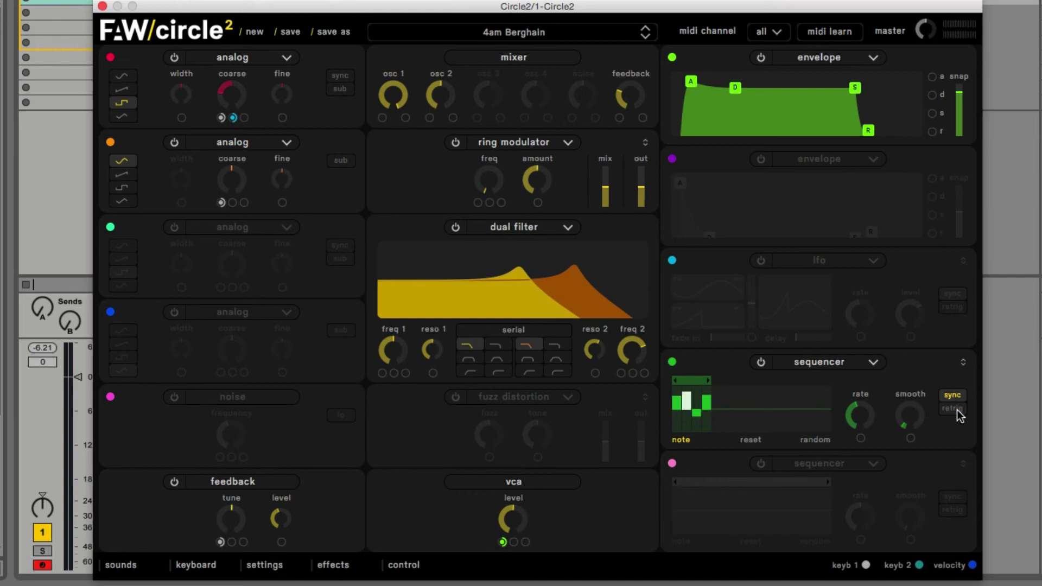
# Reset and randomize the sequencer's step levels, and extend the loop across the full pattern
pyautogui.click(751, 440)
pyautogui.click(813, 439)
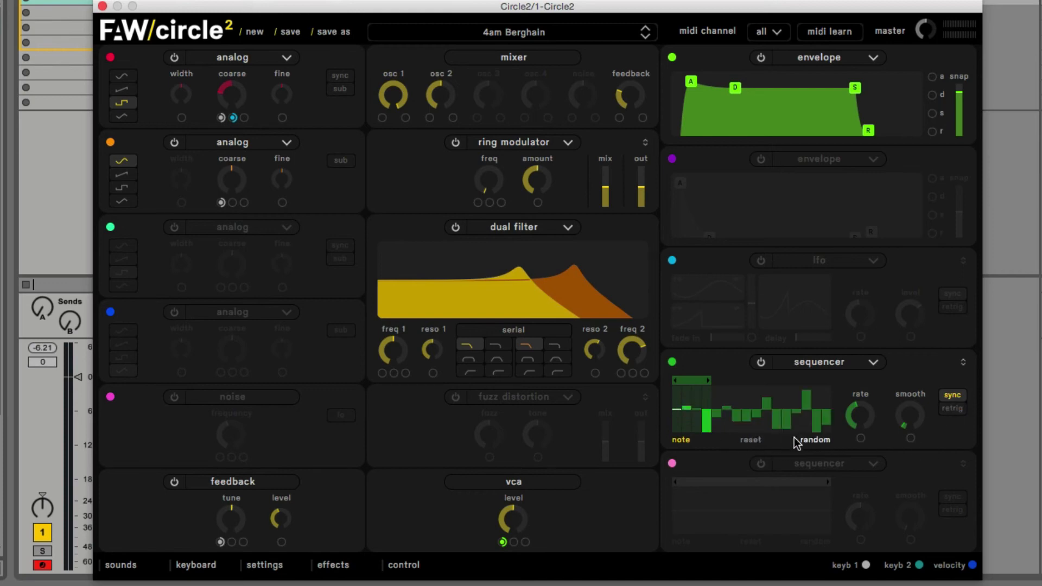
pyautogui.moveTo(707, 381); pyautogui.dragTo(822, 395)
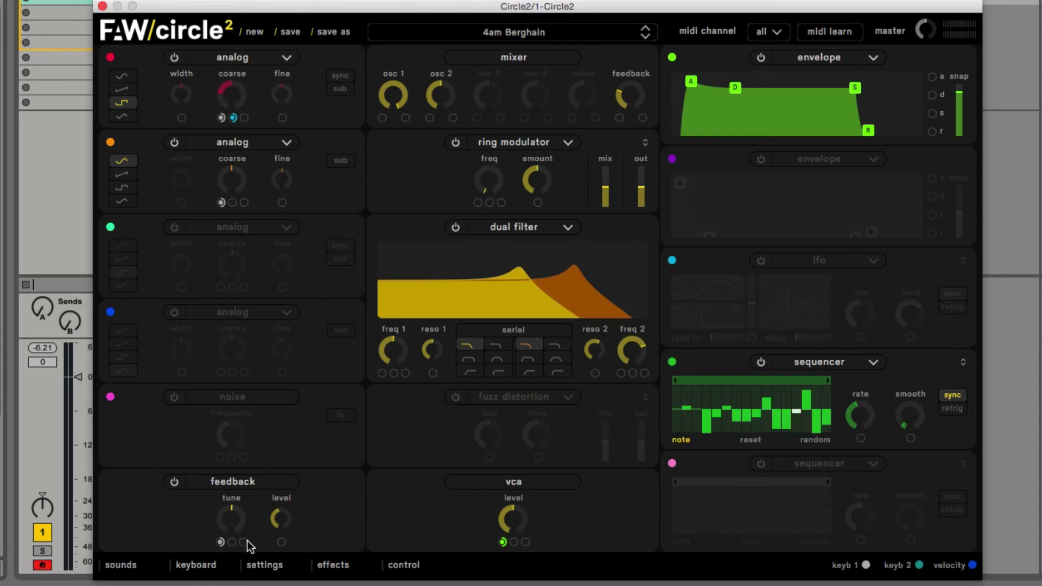
# Open the keyboard settings and lower one point in the lower half of the keyboard 1 curve and one in the upper half of keyboard 2
pyautogui.click(200, 569)
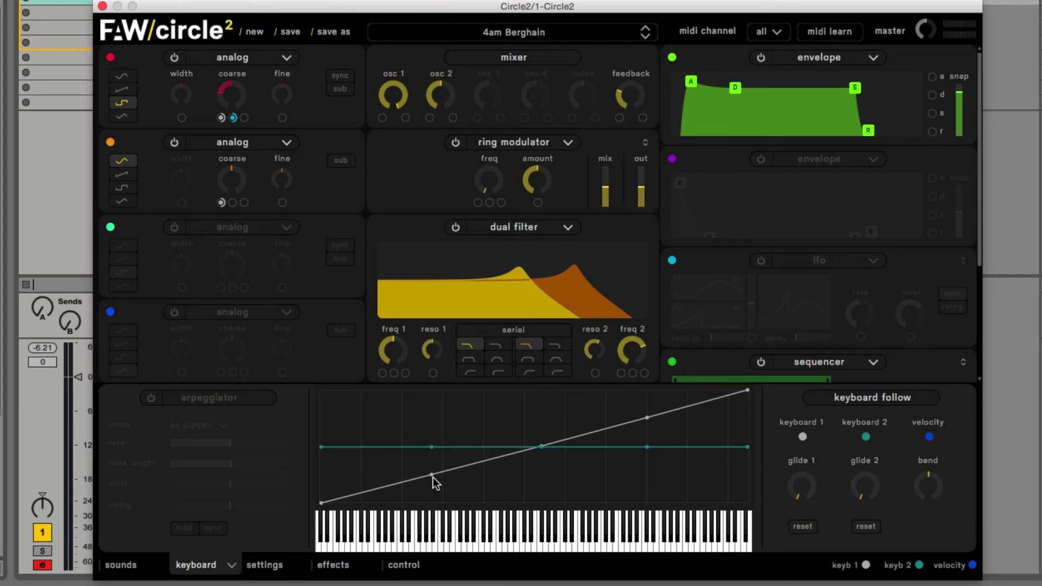
pyautogui.click(334, 526)
pyautogui.moveTo(427, 473); pyautogui.dragTo(465, 484)
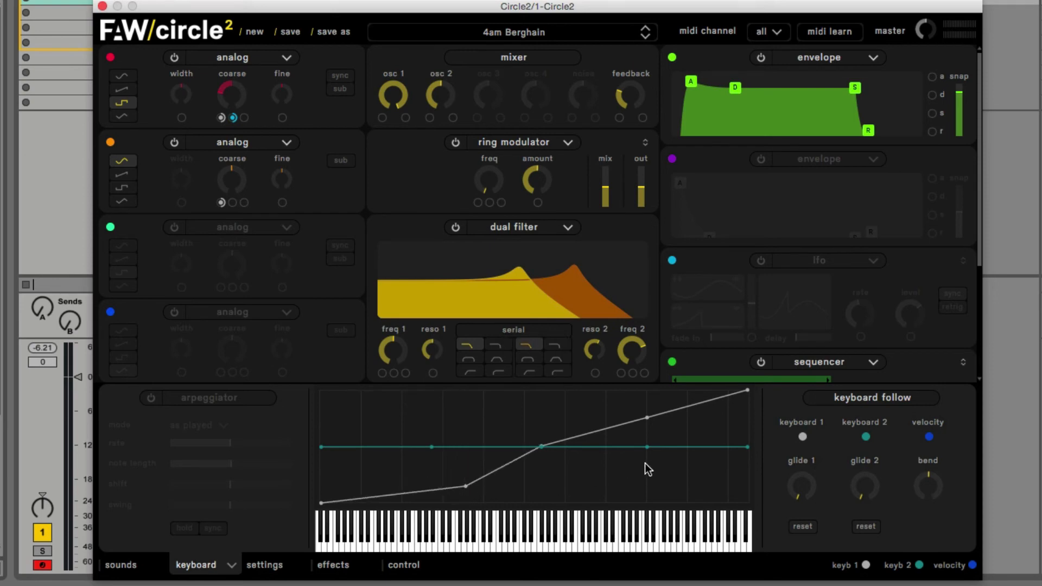
pyautogui.moveTo(648, 448); pyautogui.dragTo(682, 478)
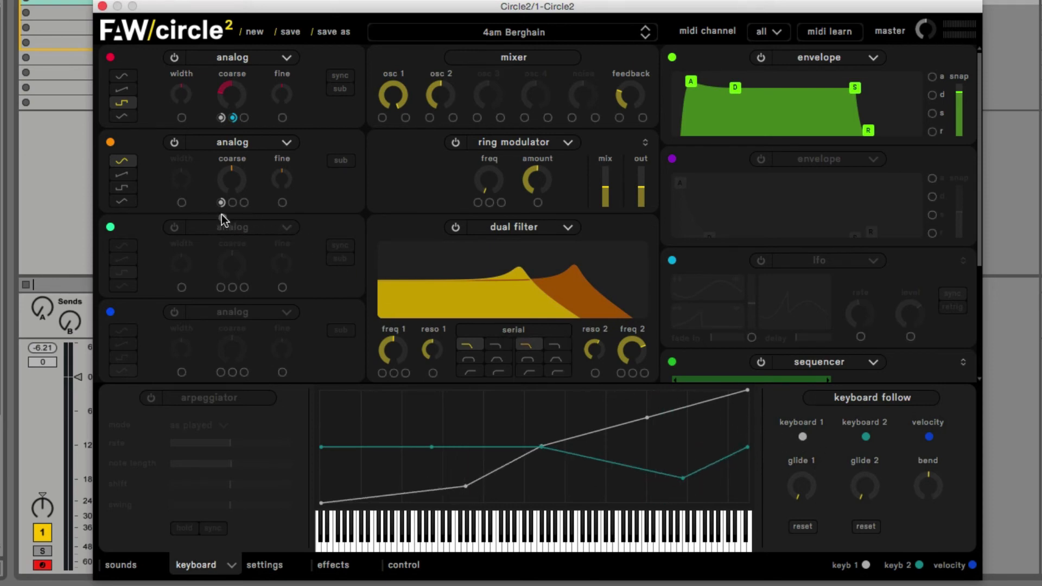
# Reset the keyboard 2 and keyboard 1 follow curves to their default shapes
pyautogui.moveTo(221, 214); pyautogui.dragTo(803, 440)
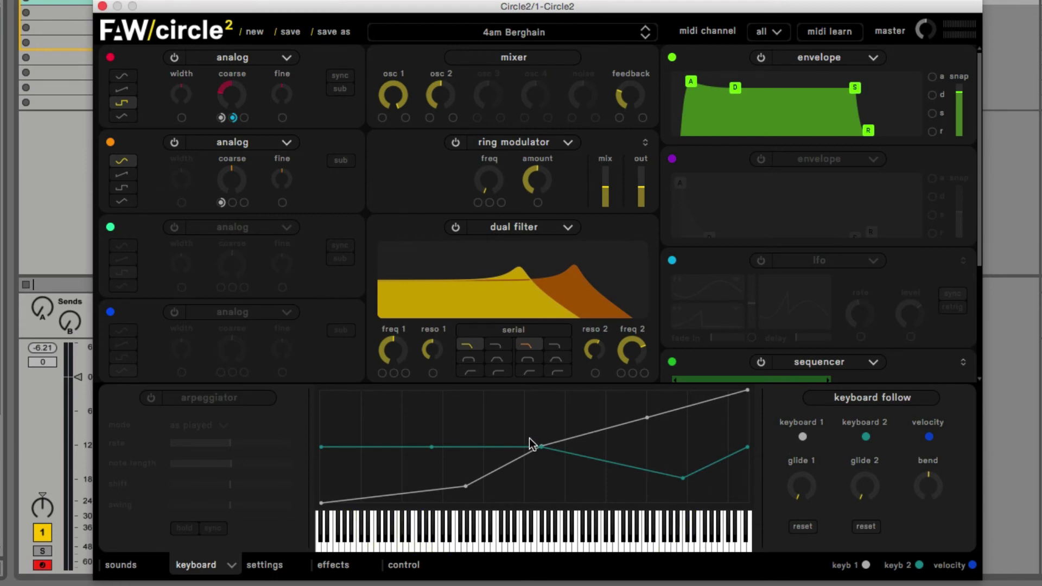
pyautogui.click(865, 527)
pyautogui.click(803, 527)
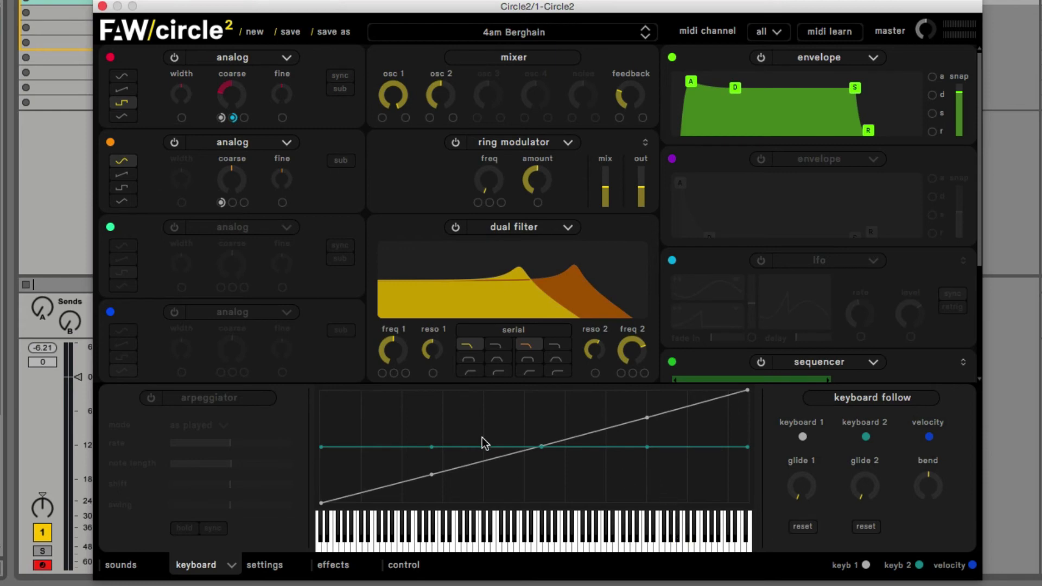
# Bend the keyboard 1 curve's second point down to c#3 / d0, and try a longer glide 1 before returning it to minimum
pyautogui.moveTo(431, 474); pyautogui.dragTo(486, 488)
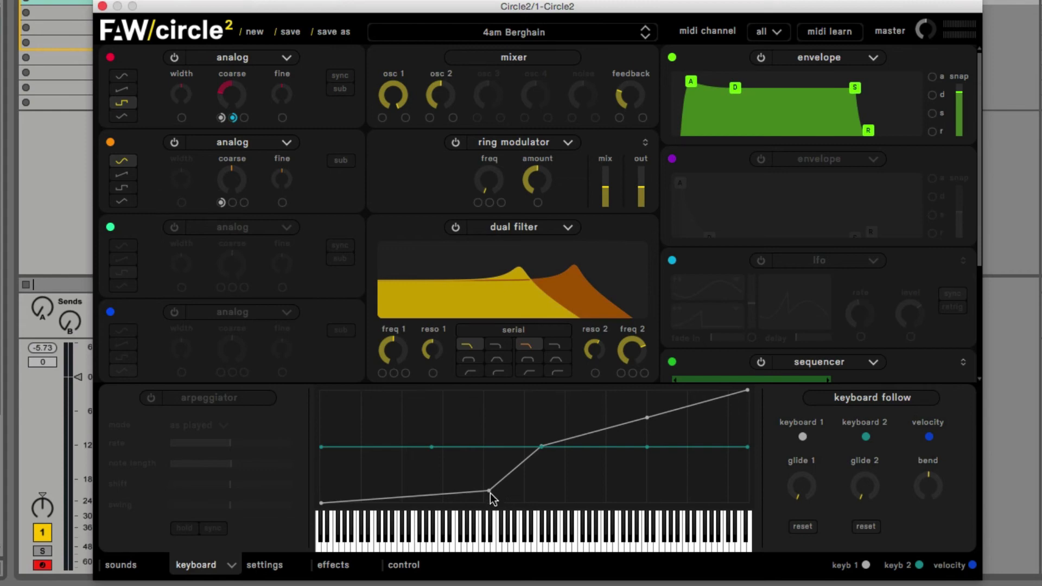
pyautogui.moveTo(490, 490)
pyautogui.mouseDown()
pyautogui.moveTo(465, 423)
pyautogui.moveTo(480, 490)
pyautogui.moveTo(494, 477)
pyautogui.moveTo(479, 478)
pyautogui.mouseUp()
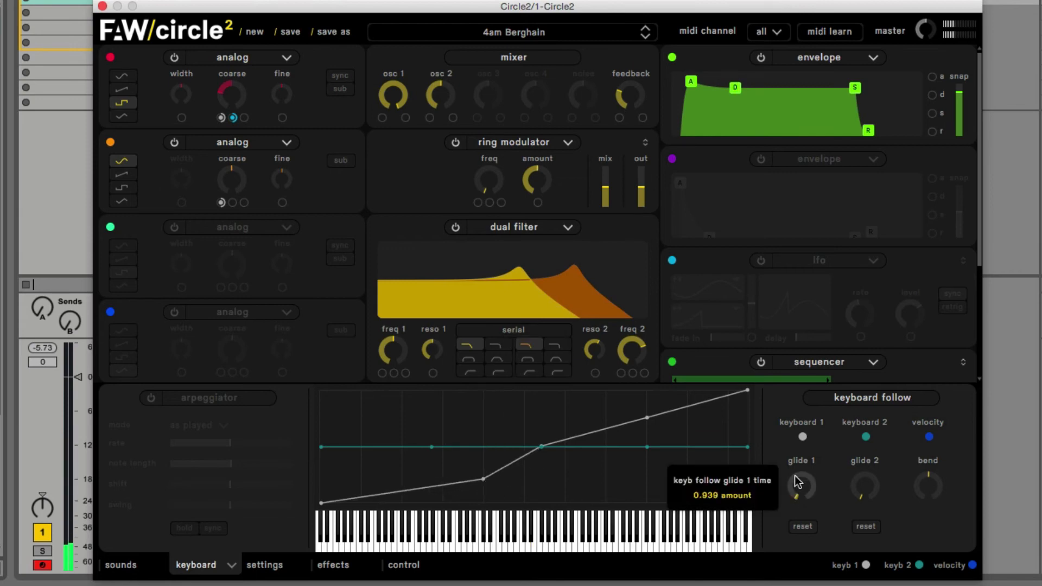
pyautogui.moveTo(795, 482); pyautogui.dragTo(799, 383)
pyautogui.moveTo(483, 478)
pyautogui.mouseDown()
pyautogui.moveTo(465, 434)
pyautogui.moveTo(492, 492)
pyautogui.mouseUp()
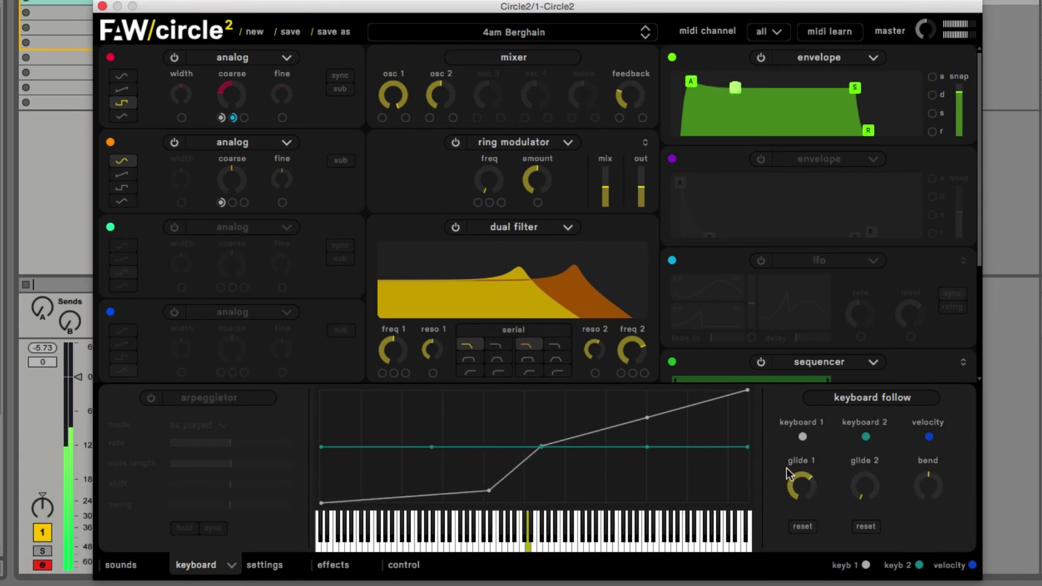
pyautogui.moveTo(489, 493); pyautogui.dragTo(490, 492)
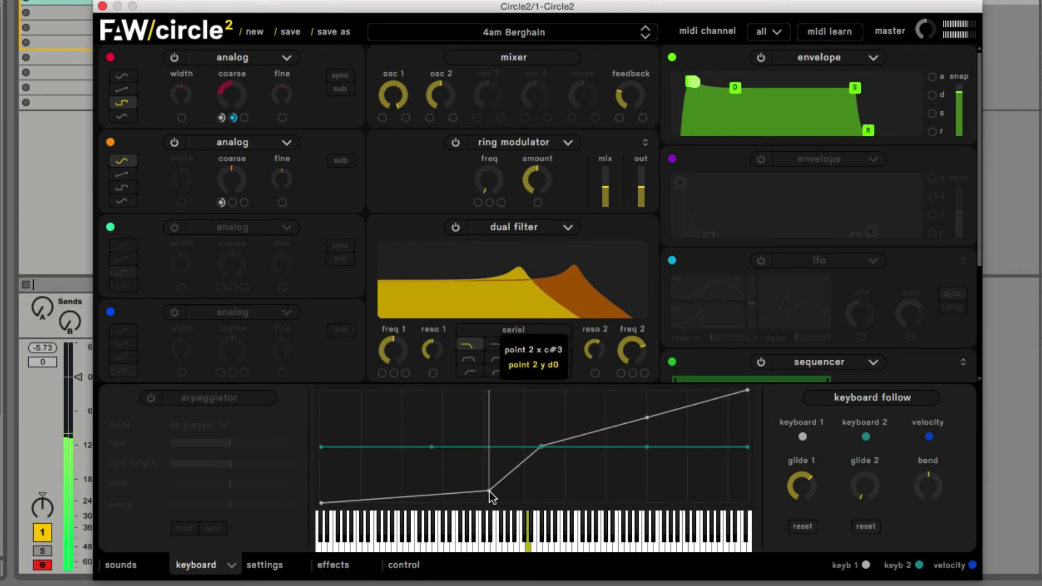
pyautogui.moveTo(802, 475); pyautogui.dragTo(746, 585)
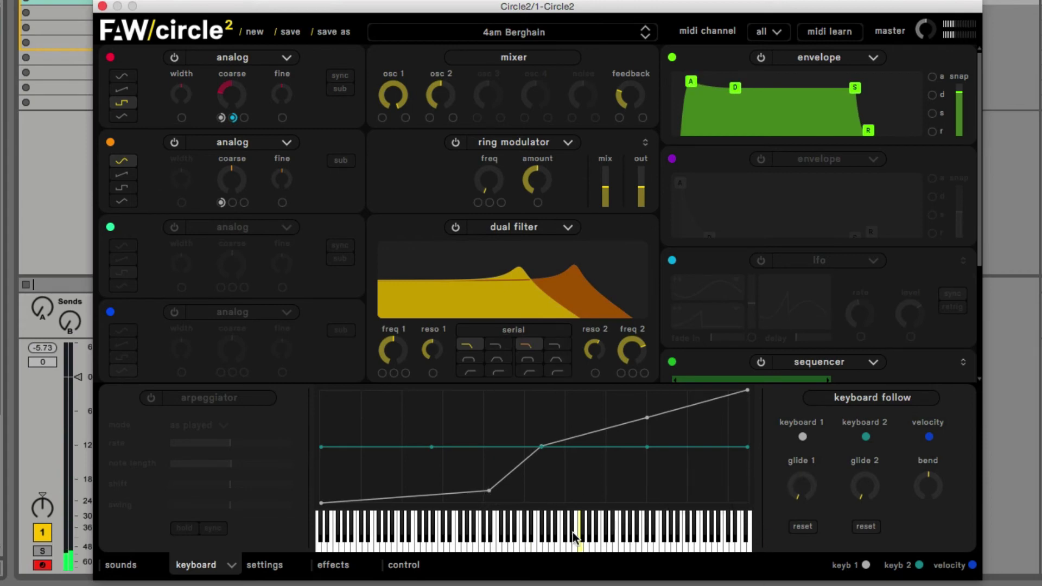
# Cut the first envelope's attack to minimum, and try the keyboard 1 curve's second point higher before lowering it again
pyautogui.moveTo(489, 495); pyautogui.dragTo(466, 422)
pyautogui.moveTo(691, 81); pyautogui.dragTo(619, 79)
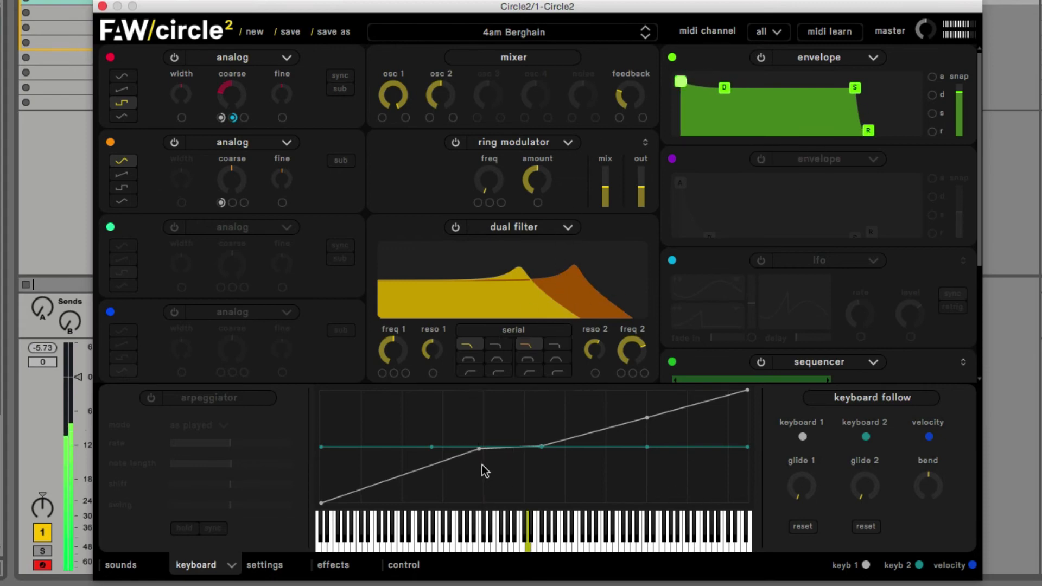
pyautogui.moveTo(479, 448); pyautogui.dragTo(491, 474)
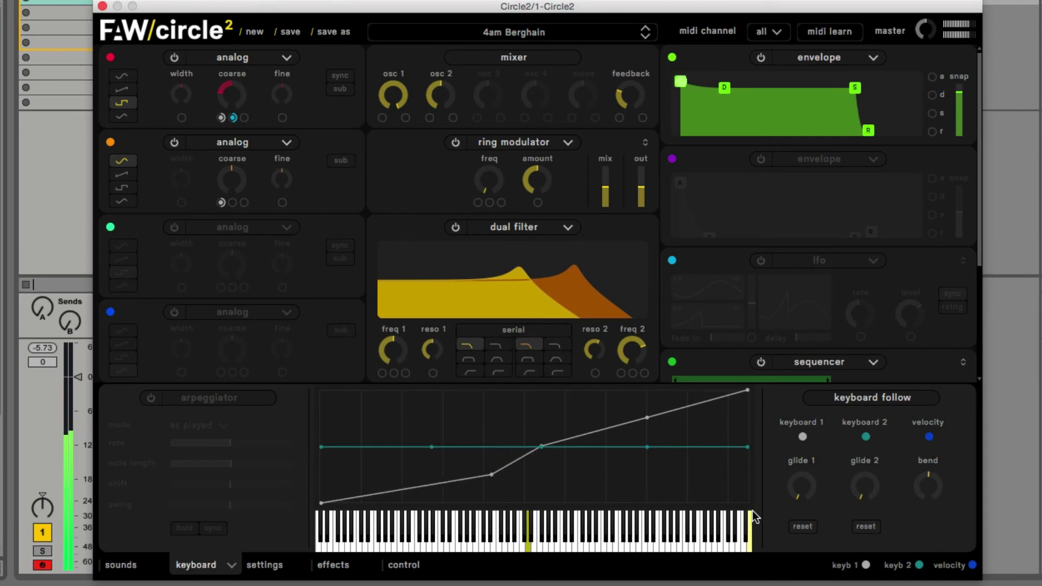
# Try a longer glide 1 and return it to minimum, lowering the keyboard 1 curve's second point slightly further
pyautogui.moveTo(802, 485); pyautogui.dragTo(802, 453)
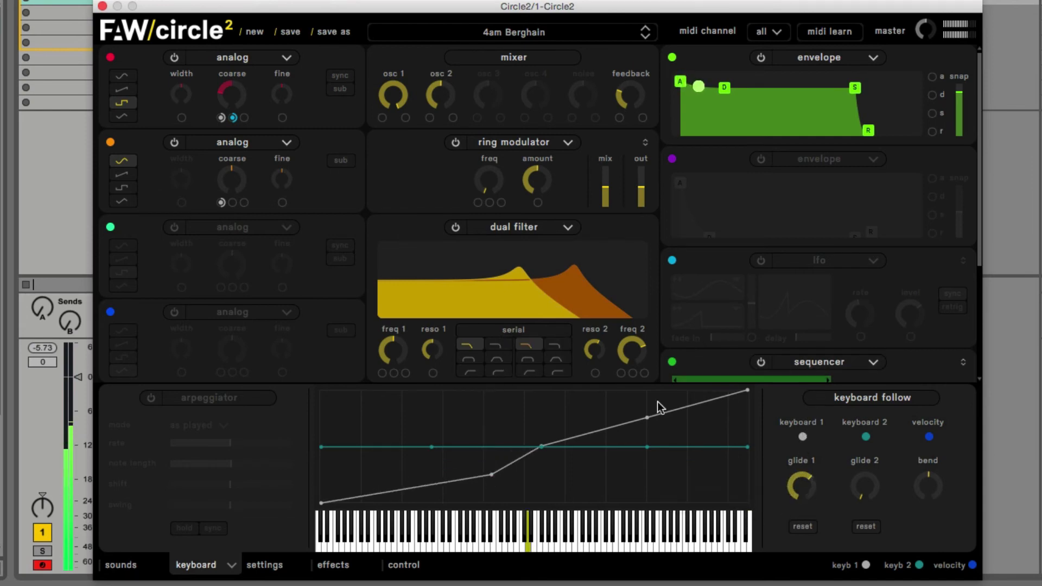
pyautogui.moveTo(496, 477)
pyautogui.mouseDown()
pyautogui.moveTo(476, 431)
pyautogui.moveTo(496, 484)
pyautogui.mouseUp()
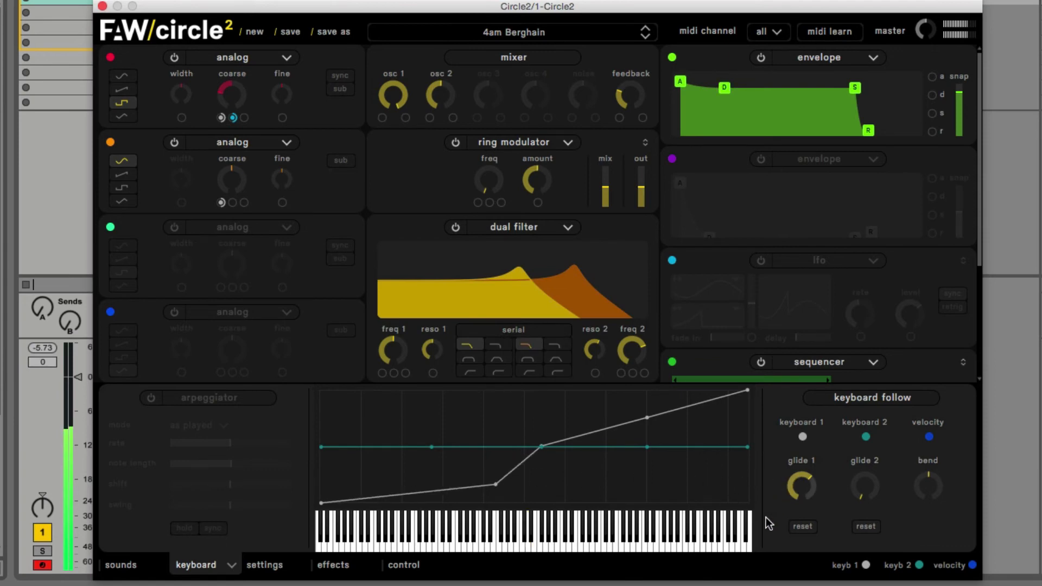
pyautogui.moveTo(800, 485); pyautogui.dragTo(799, 529)
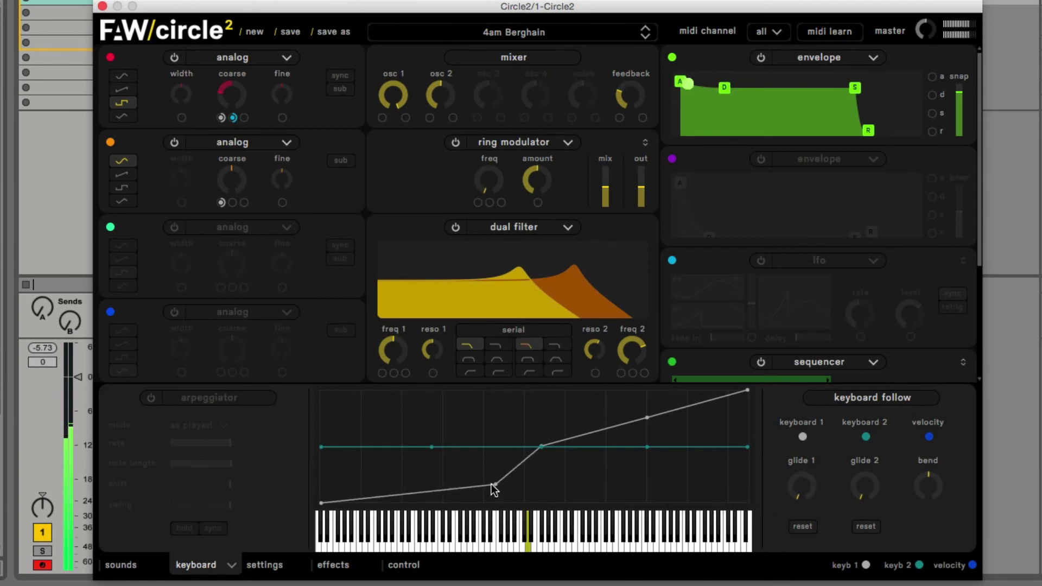
pyautogui.moveTo(491, 484)
pyautogui.mouseDown()
pyautogui.moveTo(488, 429)
pyautogui.moveTo(496, 483)
pyautogui.moveTo(525, 482)
pyautogui.moveTo(507, 477)
pyautogui.mouseUp()
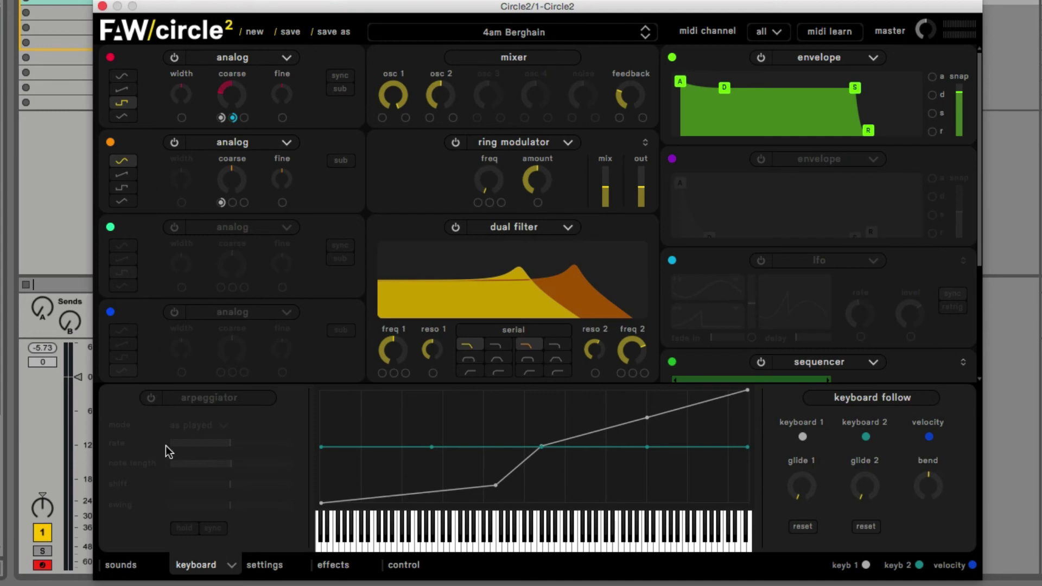
# Turn on the arpeggiator, try its up and down modes, and set the mode to up/down
pyautogui.click(148, 399)
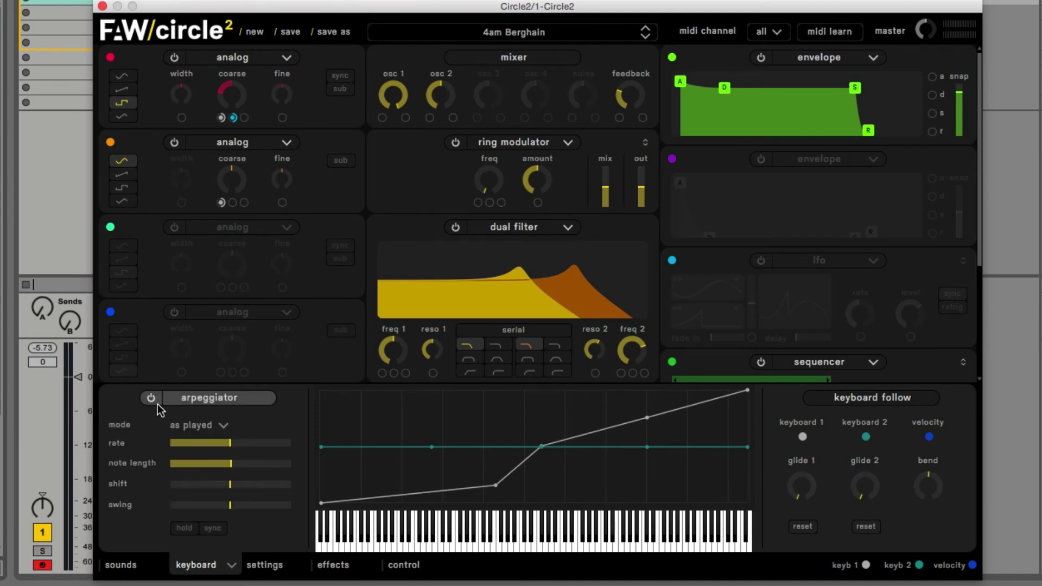
pyautogui.click(203, 428)
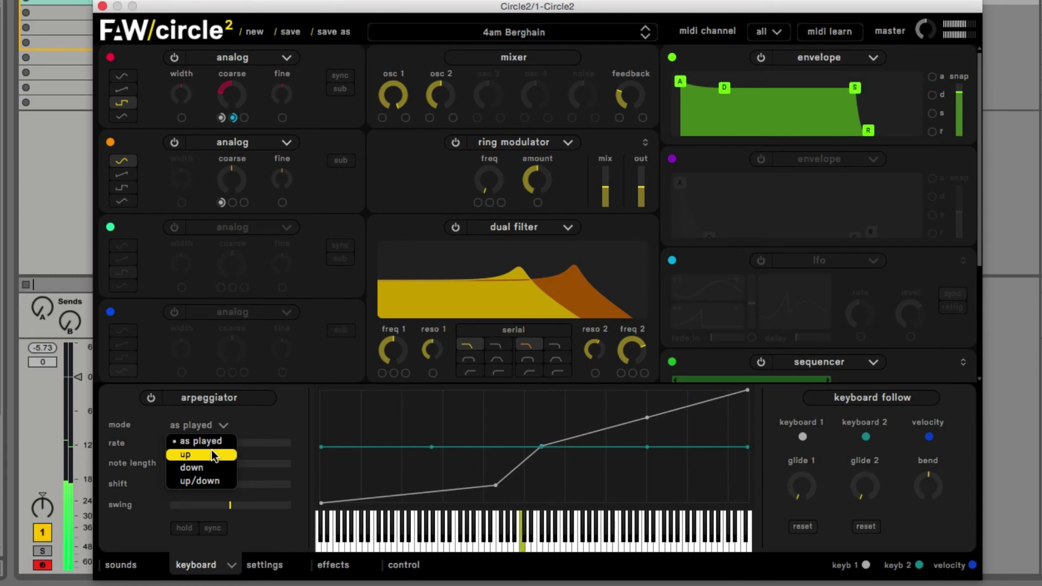
pyautogui.click(211, 455)
pyautogui.click(203, 426)
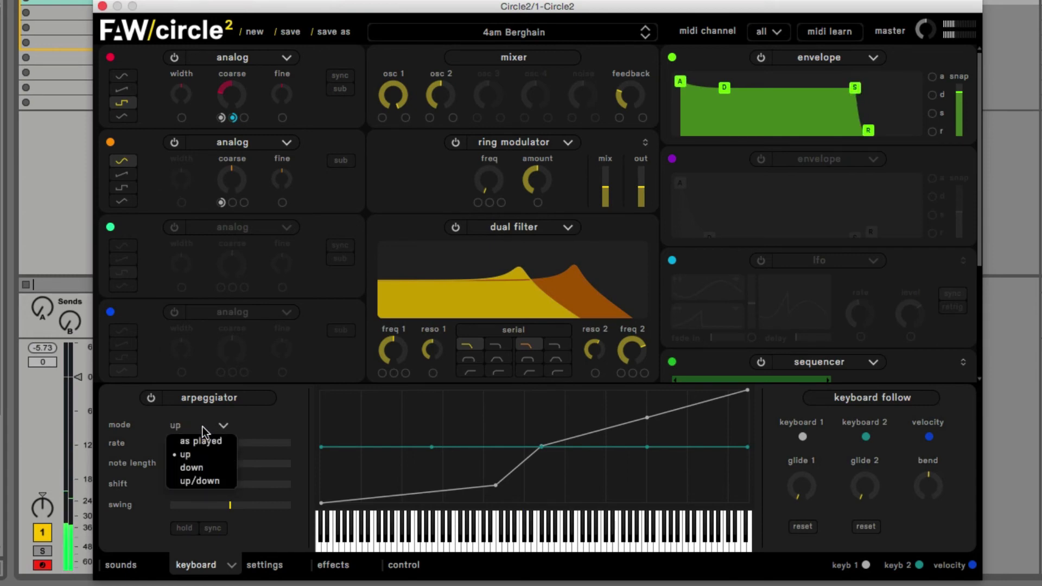
pyautogui.click(201, 465)
pyautogui.click(207, 425)
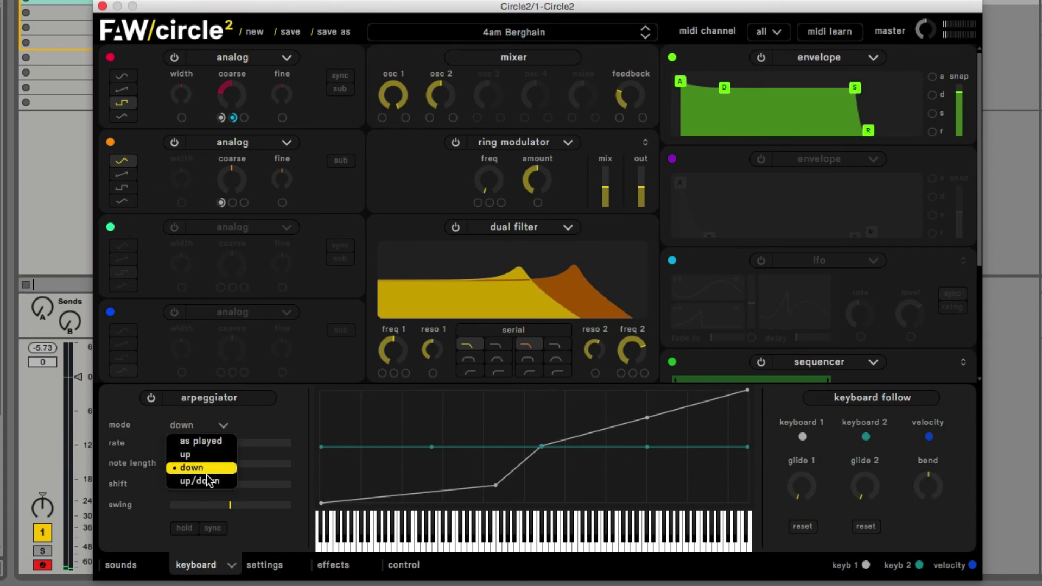
pyautogui.click(206, 479)
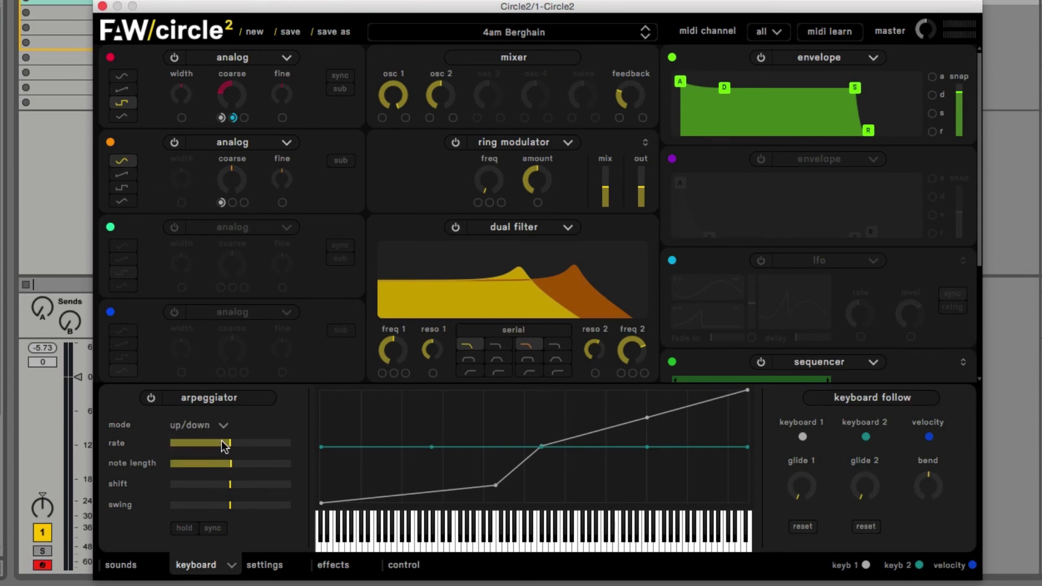
# Try a slower arpeggiator rate, turn on sync and set the rate slightly above the middle
pyautogui.moveTo(222, 441); pyautogui.dragTo(199, 440)
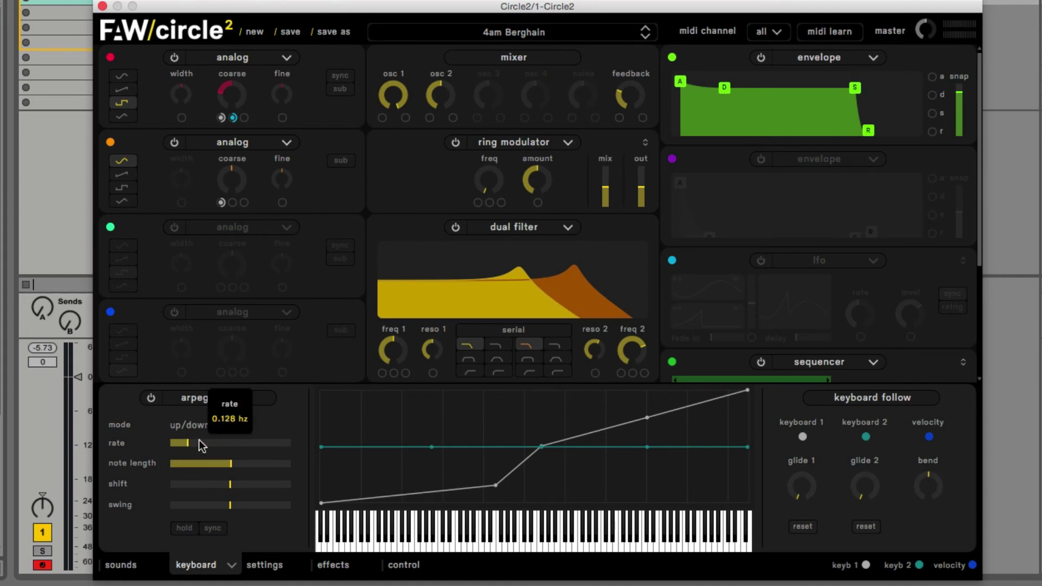
pyautogui.click(205, 530)
pyautogui.moveTo(225, 444)
pyautogui.mouseDown()
pyautogui.moveTo(184, 445)
pyautogui.moveTo(237, 454)
pyautogui.mouseUp()
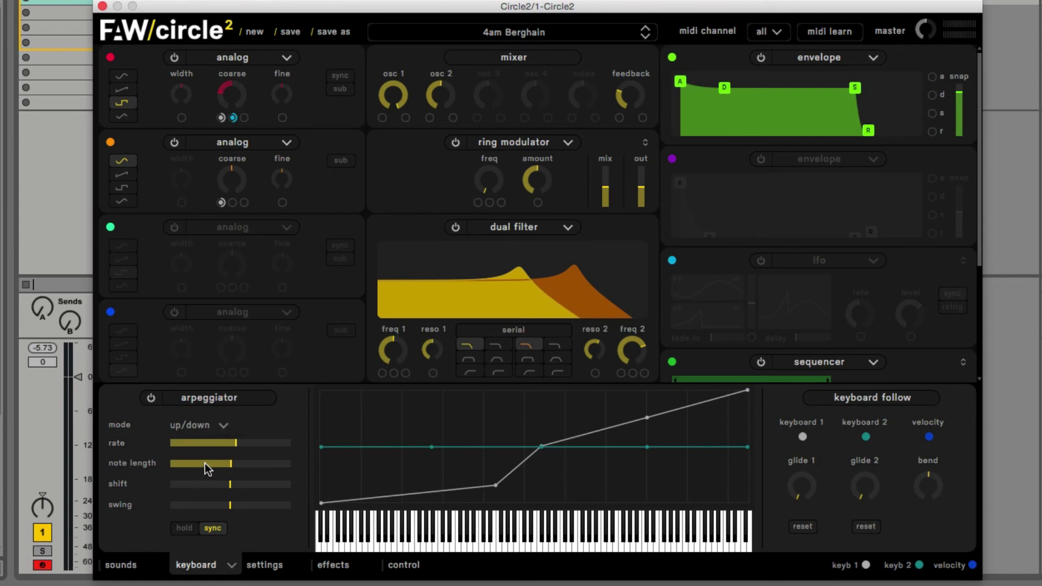
# Try the arpeggiator's shift and swing, leaving the swing about halfway between its centre and maximum
pyautogui.moveTo(198, 484); pyautogui.dragTo(235, 512)
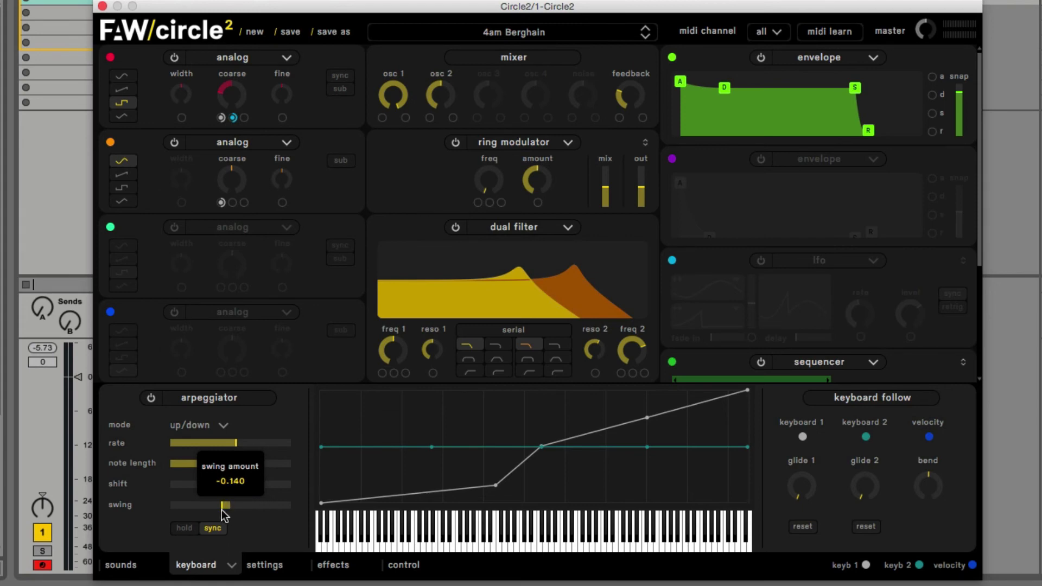
pyautogui.moveTo(217, 512); pyautogui.dragTo(259, 512)
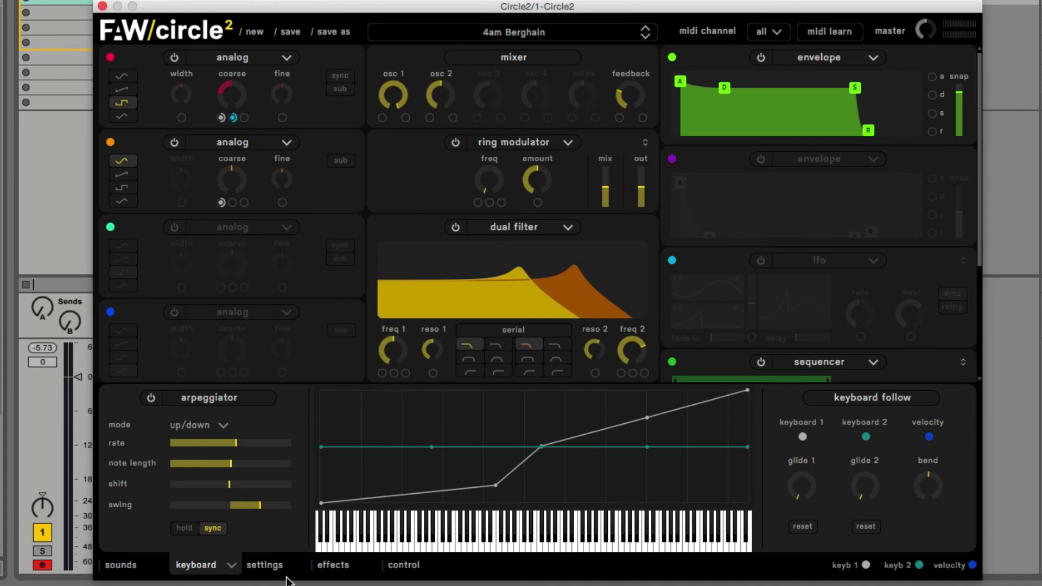
# Review the available types for the first two master effects and turn on the phasers in the second and third slots
pyautogui.click(332, 567)
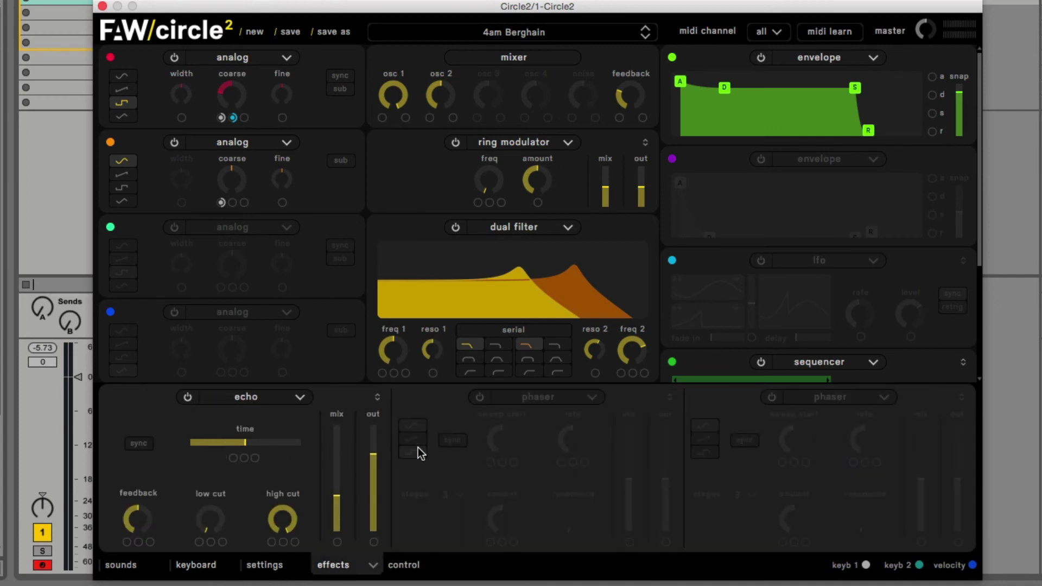
pyautogui.click(239, 399)
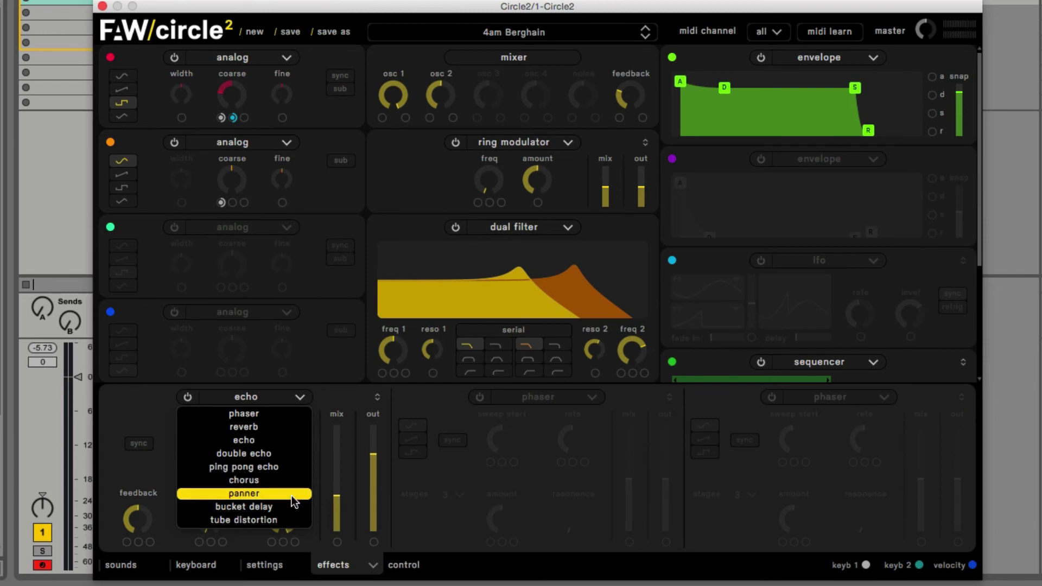
pyautogui.click(144, 427)
pyautogui.click(480, 399)
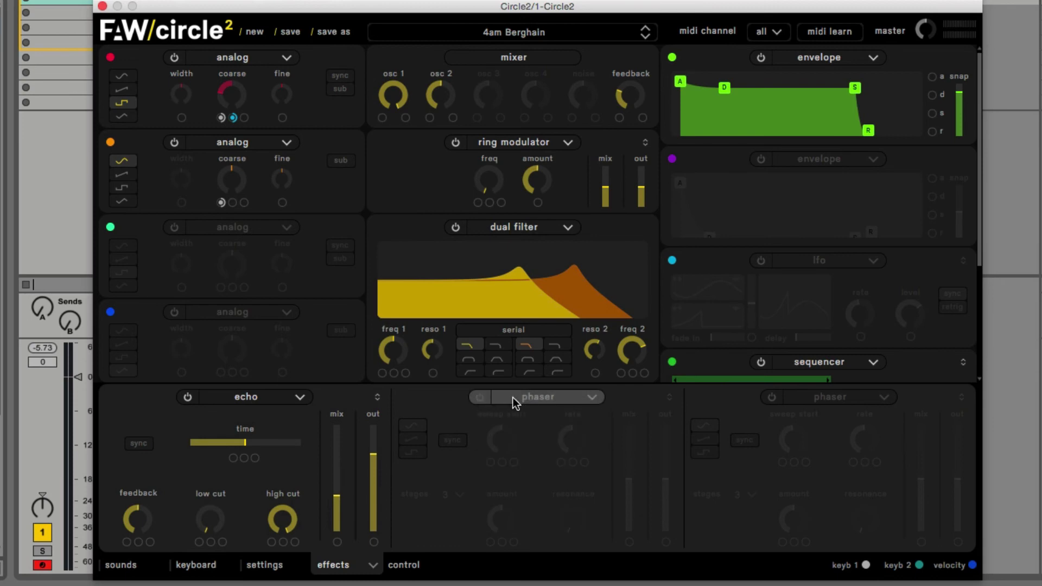
pyautogui.click(481, 397)
pyautogui.click(523, 399)
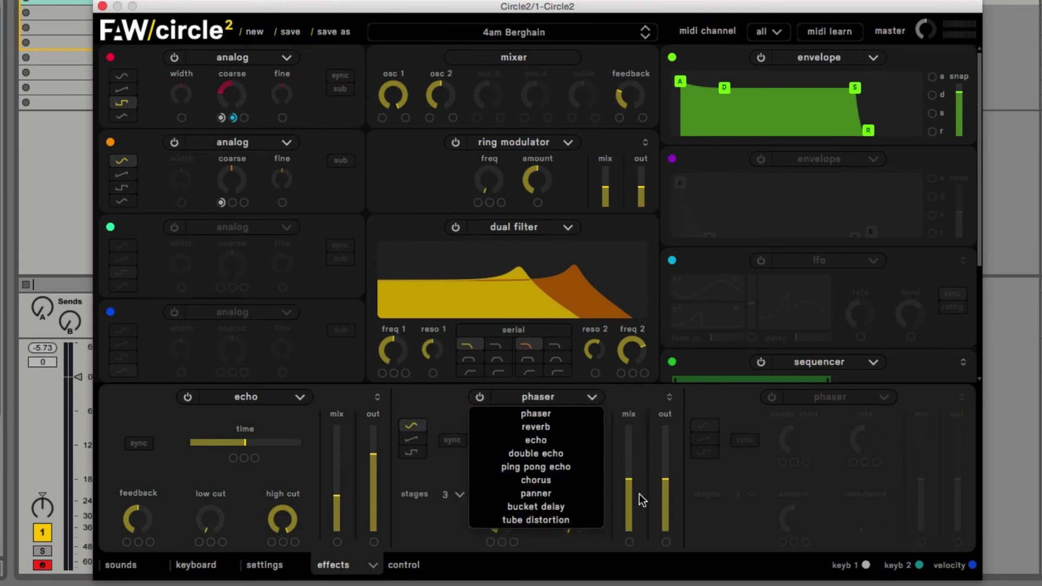
pyautogui.click(753, 406)
pyautogui.click(771, 396)
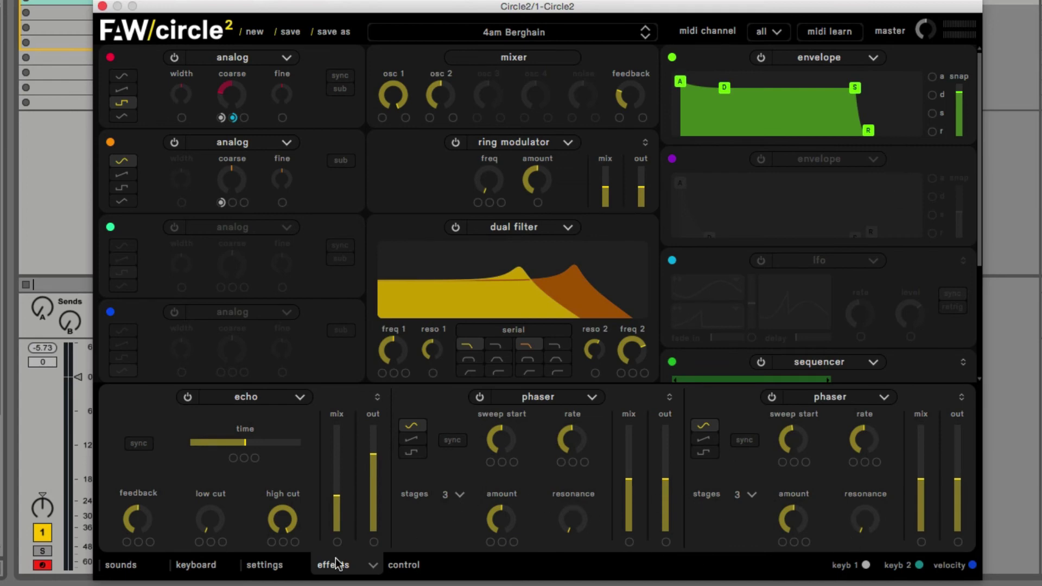
# Filter the bass sounds by soft type and 1970 style, and load the Broken Beauty preset
pyautogui.click(127, 564)
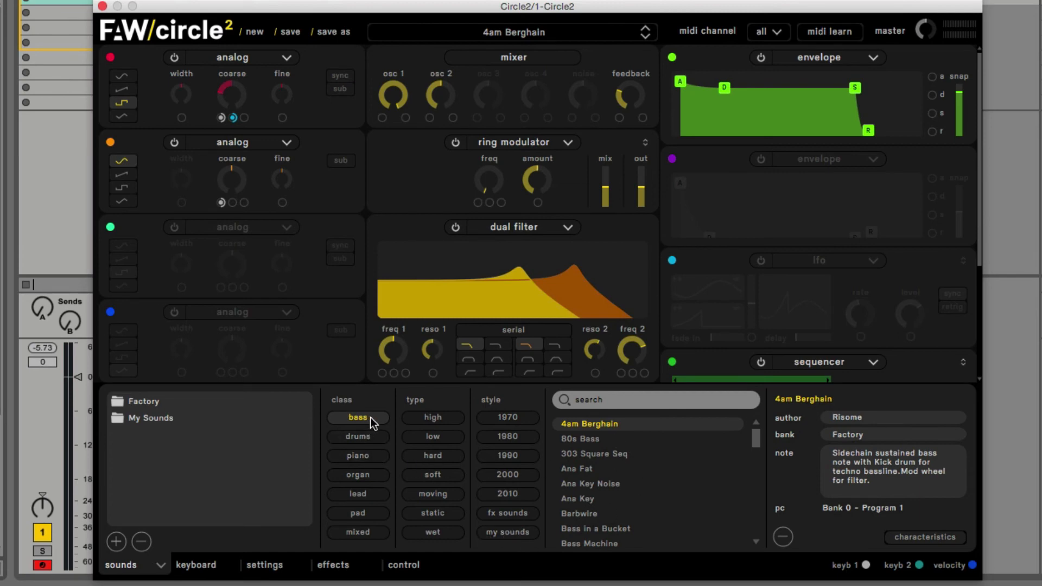
pyautogui.click(428, 474)
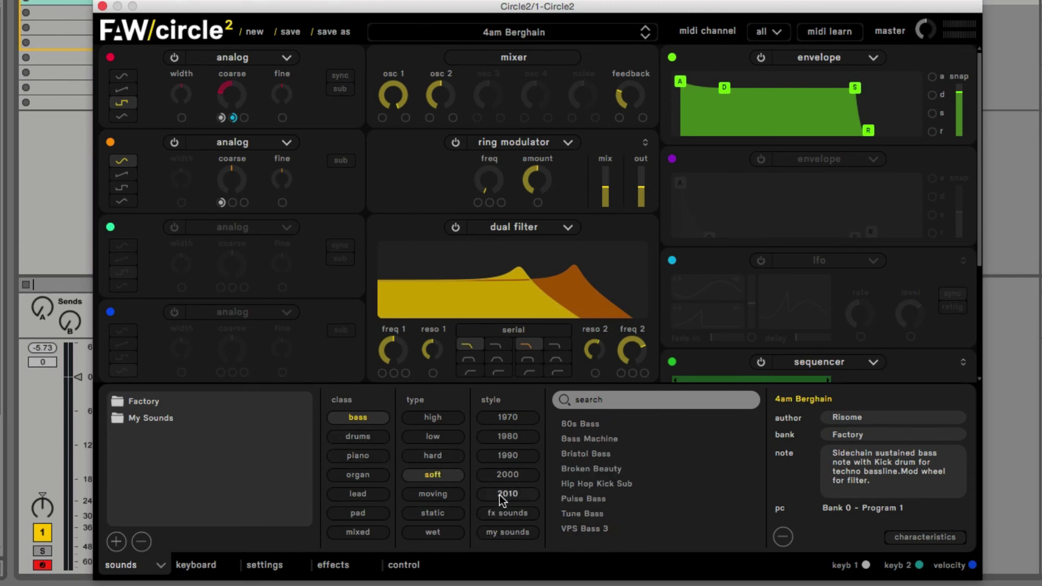
pyautogui.click(509, 419)
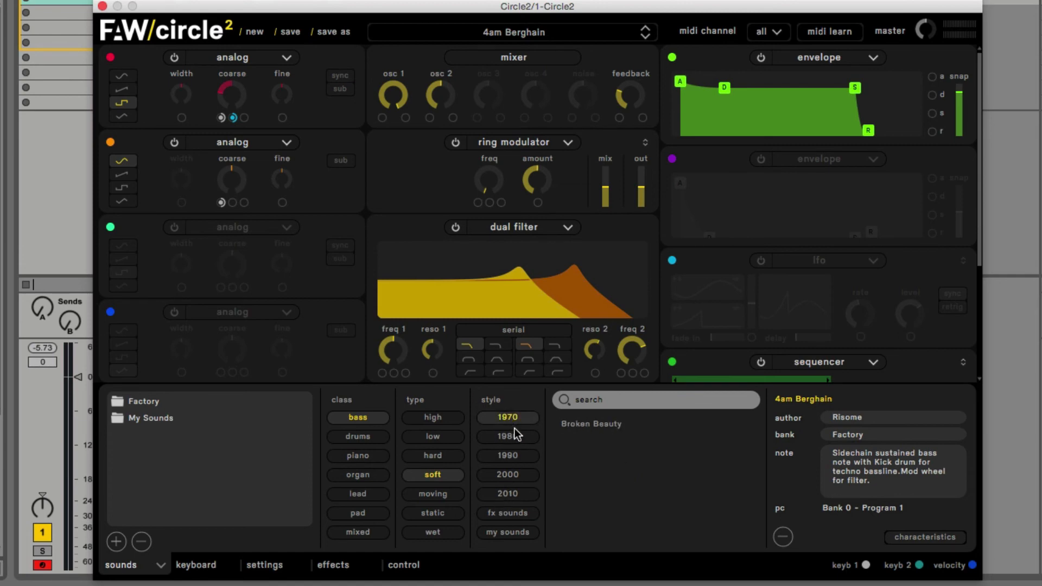
pyautogui.click(577, 424)
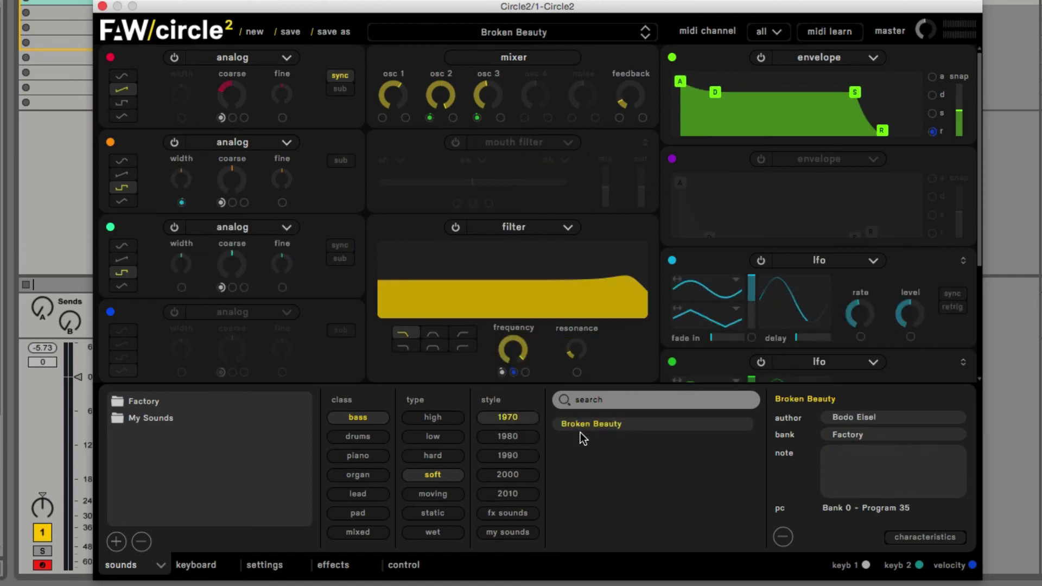
# Change the style filter from 1970 to 2010 and load the VPS Bass 3 preset
pyautogui.click(500, 492)
pyautogui.click(524, 421)
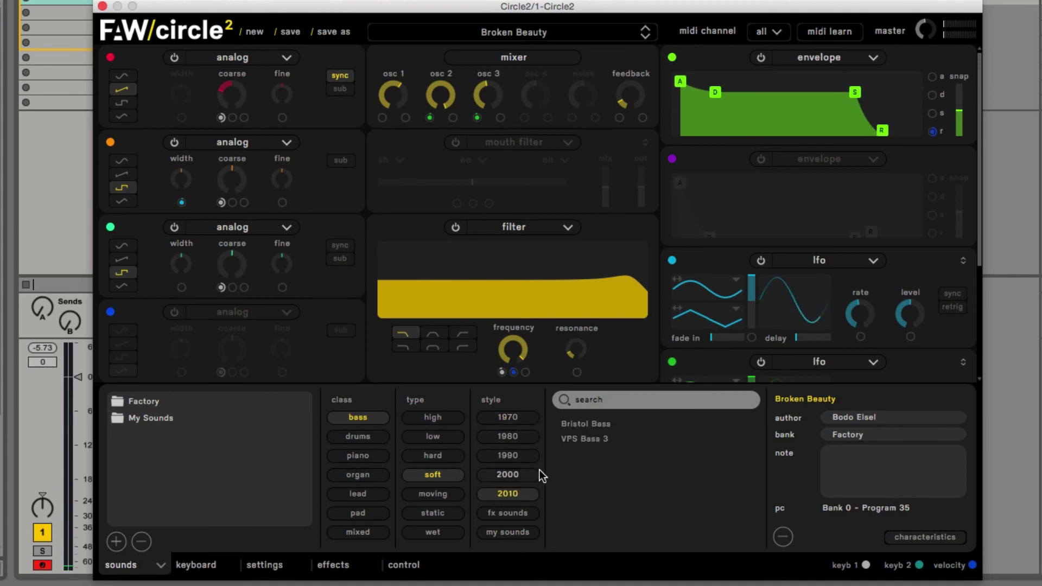
pyautogui.click(590, 439)
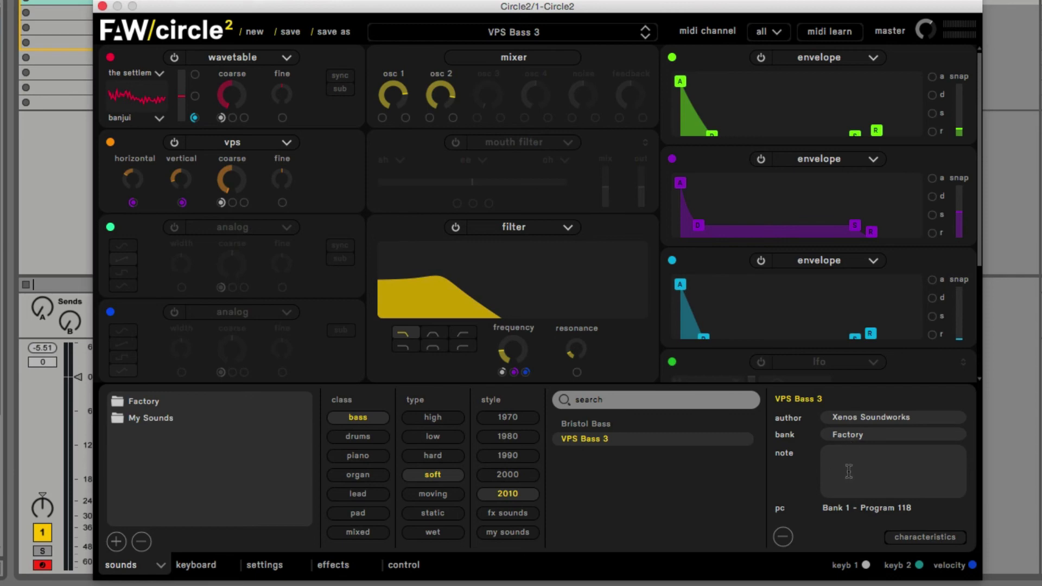
# Call up the deletion of the VPS Bass 3 preset and the creation of a new bank, cancelling both
pyautogui.click(781, 537)
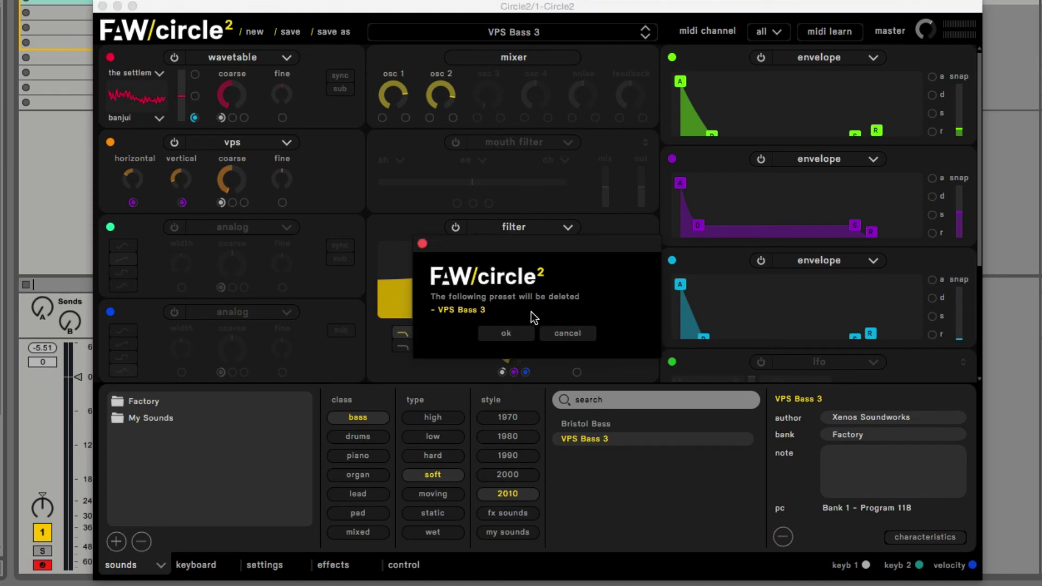
pyautogui.click(567, 334)
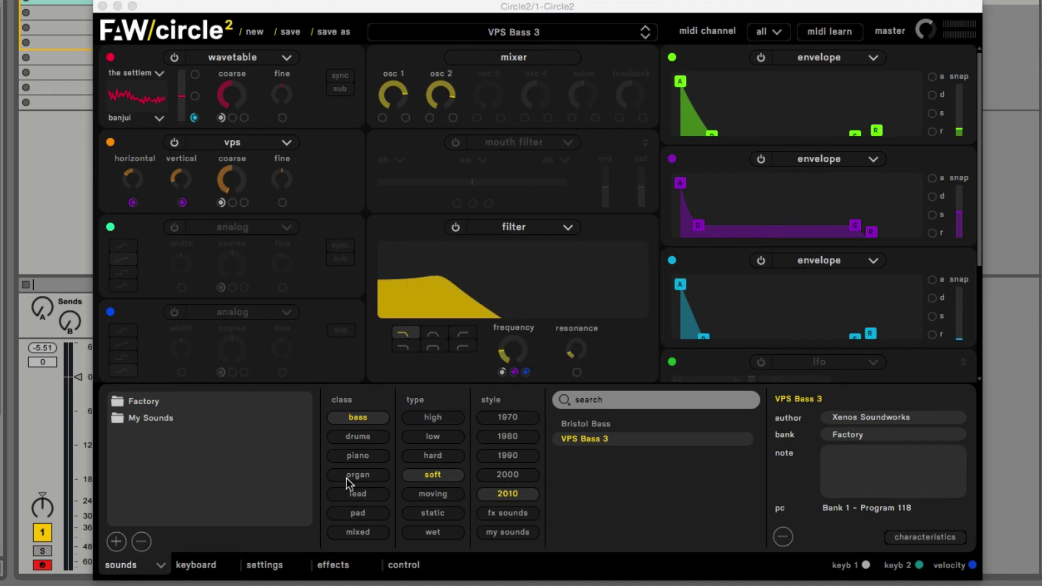
pyautogui.click(116, 542)
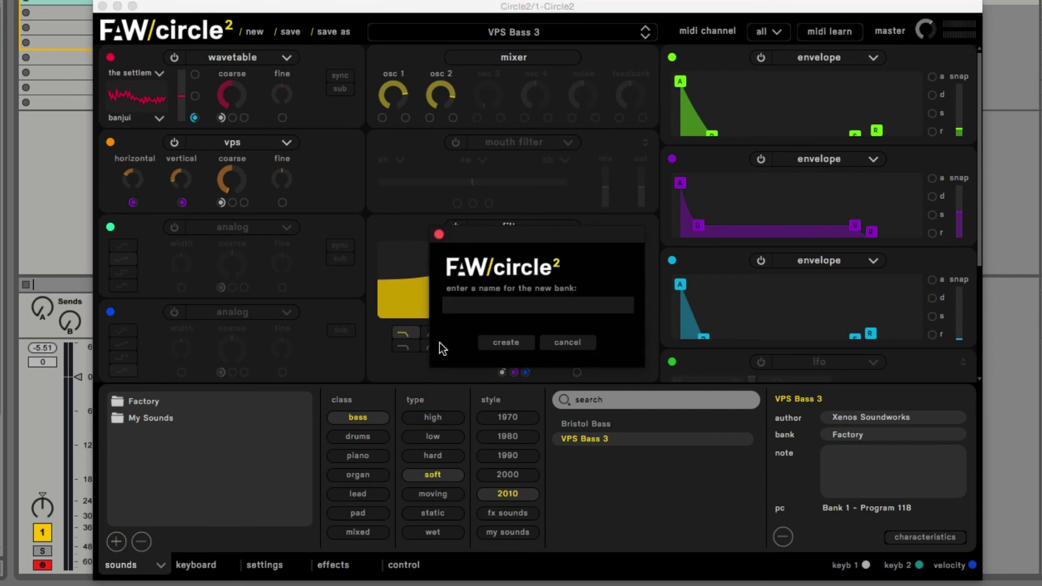
pyautogui.click(565, 346)
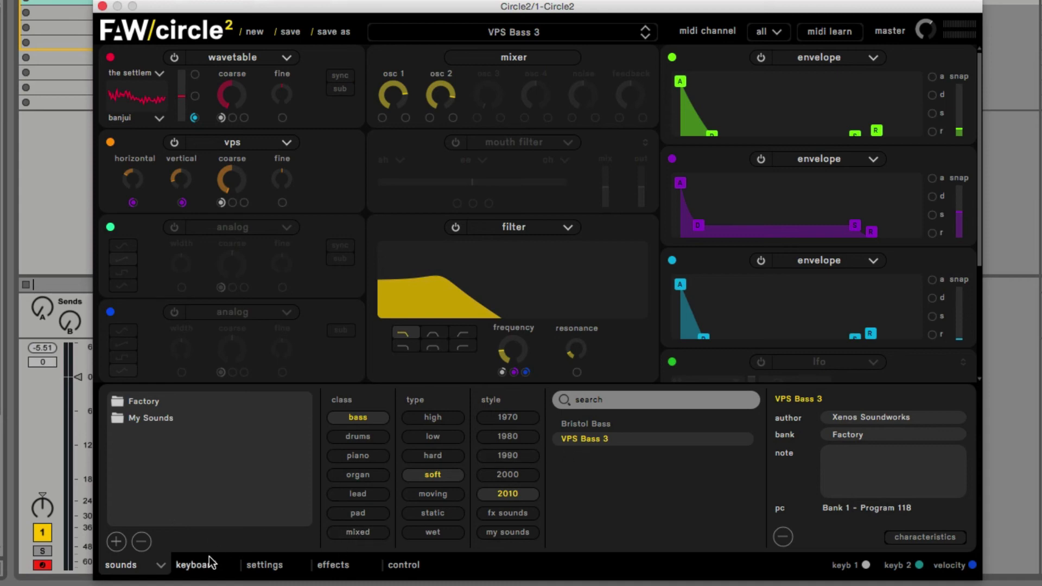
# Open the synth settings and randomize the VPS Bass 3 sound six times with the existing ranges
pyautogui.click(265, 565)
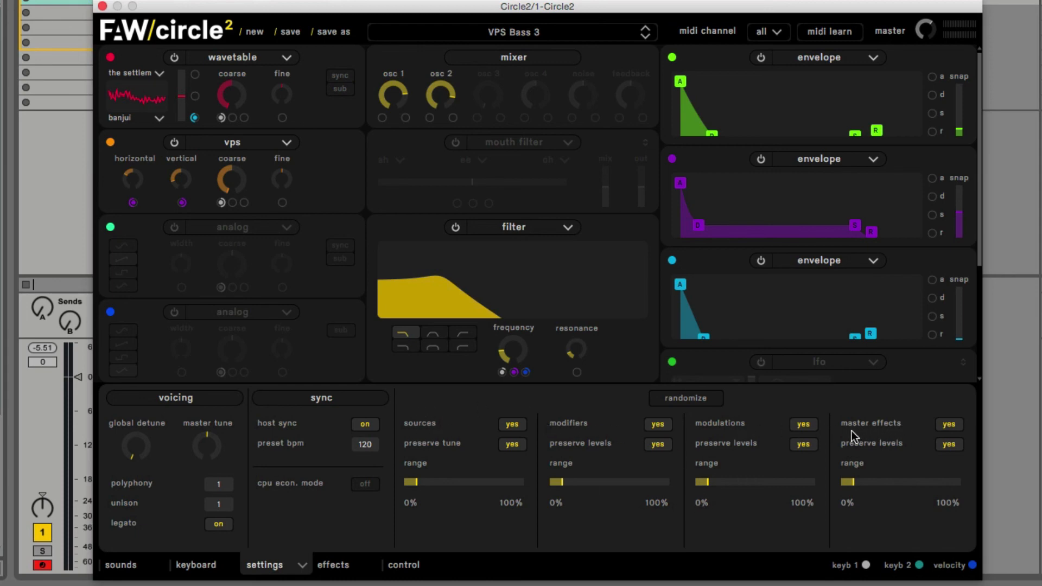
pyautogui.click(685, 399)
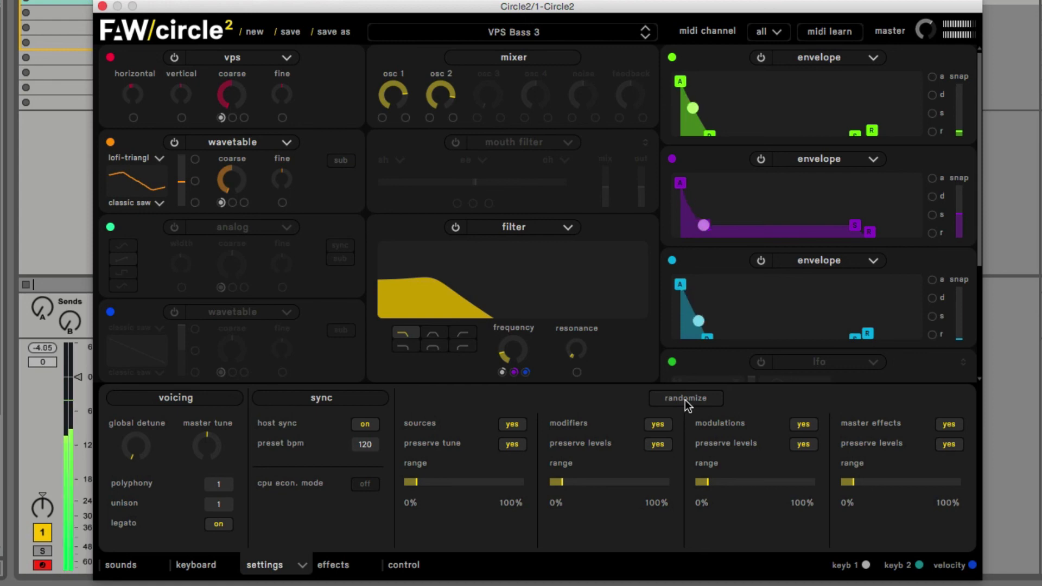
pyautogui.click(685, 399)
pyautogui.click(685, 399)
pyautogui.click(685, 399)
pyautogui.click(685, 399)
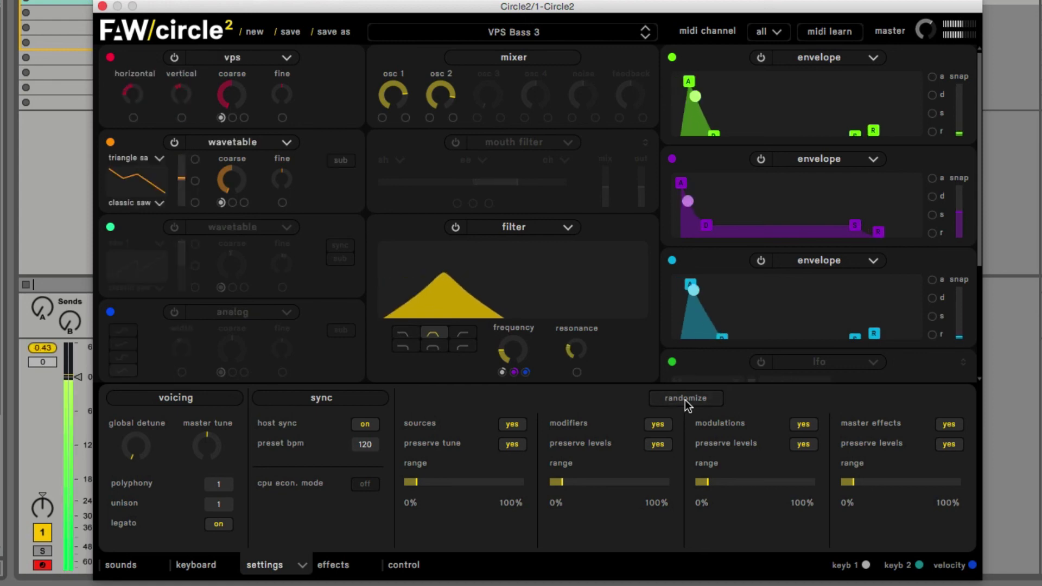
pyautogui.click(685, 399)
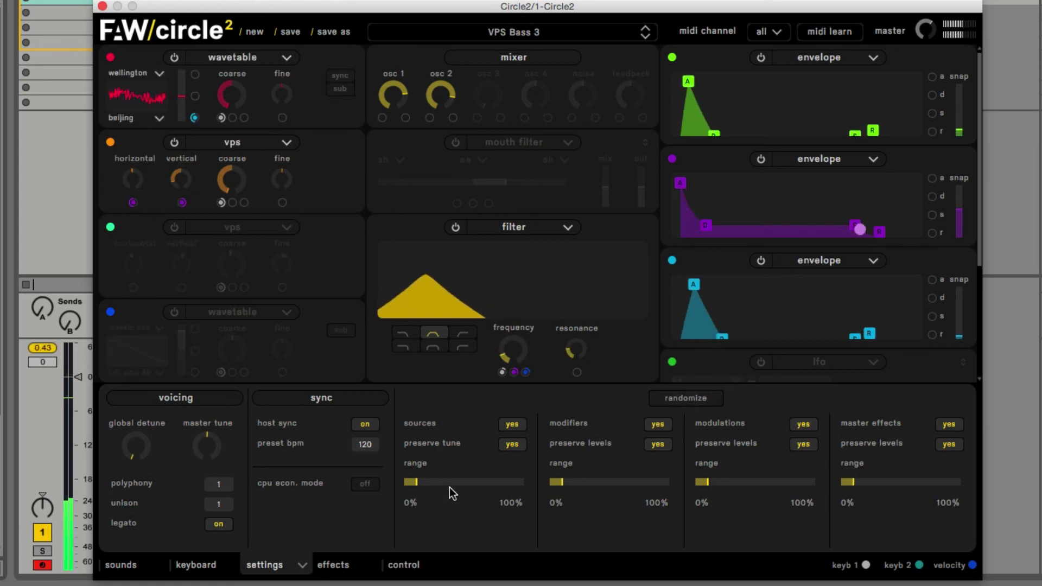
# Raise the sources randomization range to about 25% and randomize the sound twice
pyautogui.moveTo(418, 482)
pyautogui.mouseDown()
pyautogui.moveTo(456, 483)
pyautogui.moveTo(435, 484)
pyautogui.mouseUp()
pyautogui.click(669, 402)
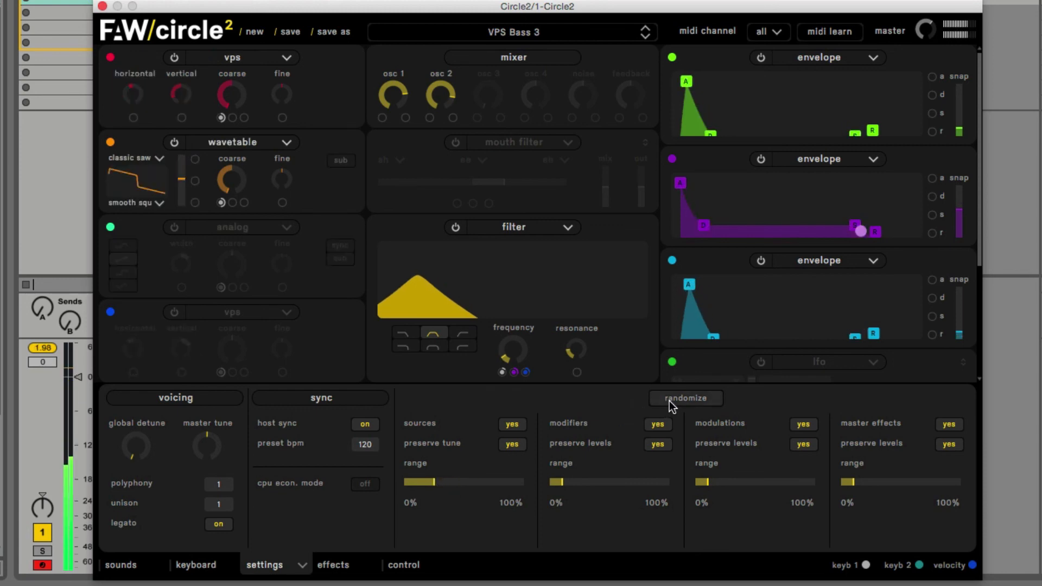
pyautogui.click(669, 400)
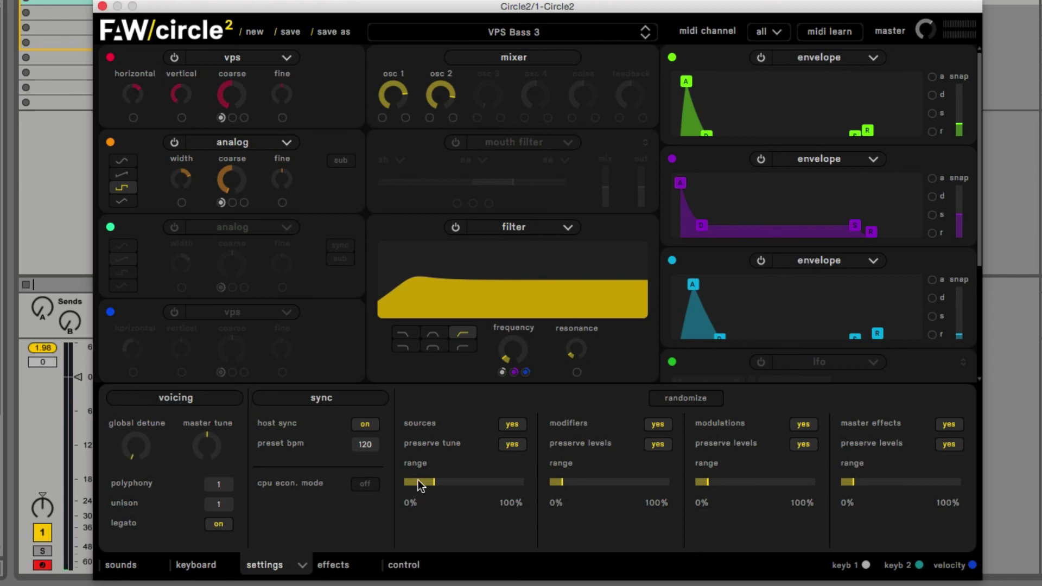
# Lower the sources randomization range to about 6% and randomize the sound two more times
pyautogui.moveTo(418, 482); pyautogui.dragTo(413, 483)
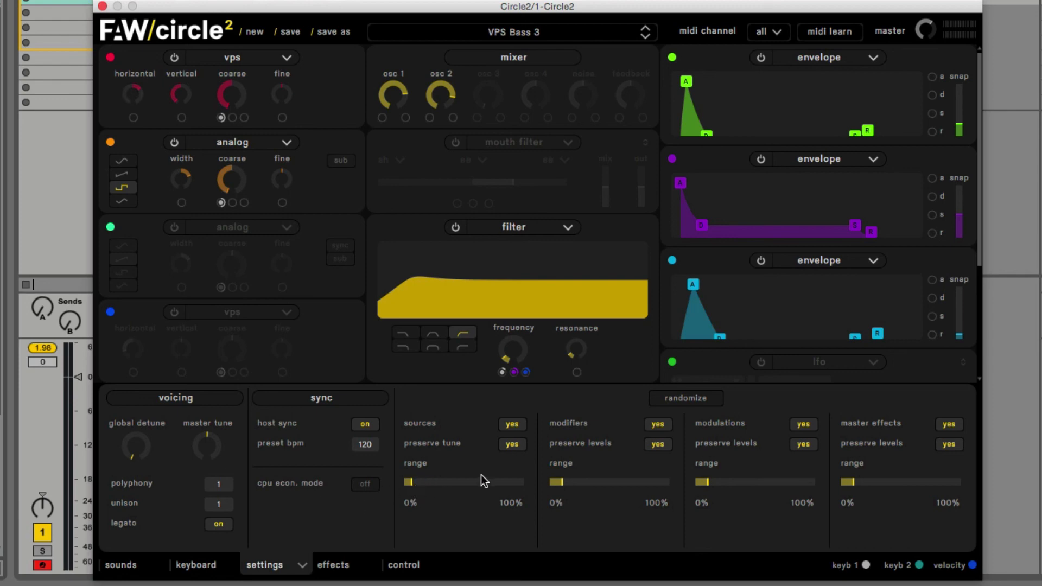
pyautogui.click(686, 400)
pyautogui.click(686, 400)
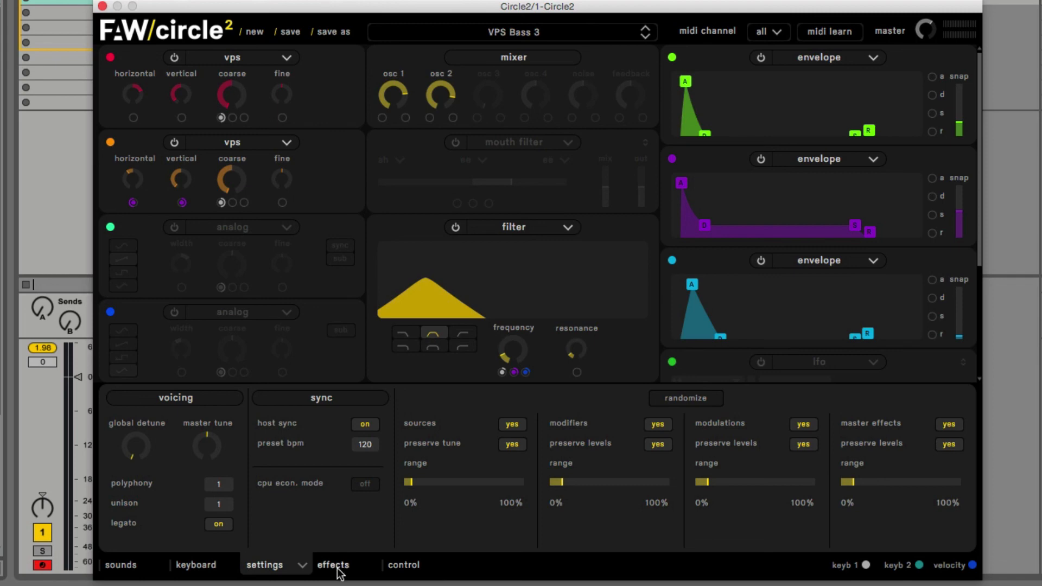
# View the MIDI and OSC control page, look through the effects and settings pages, and return to the sound browser
pyautogui.click(402, 568)
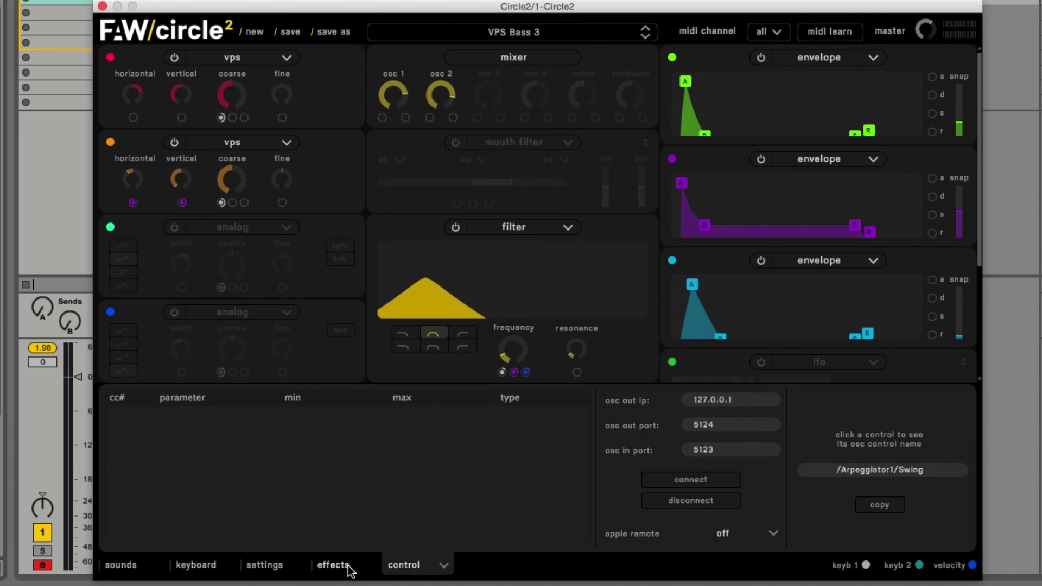
pyautogui.click(328, 566)
pyautogui.click(264, 566)
pyautogui.click(134, 569)
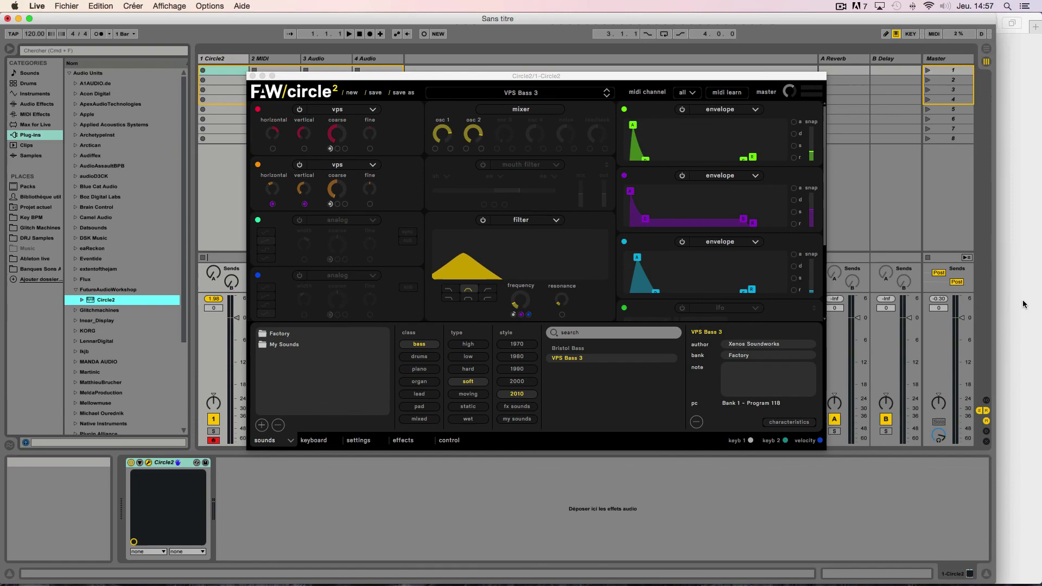
# Switch to Safari, close its Future Audio Workshop window, and narrow the Ableton Live window to expose the desktop files
pyautogui.click(1028, 304)
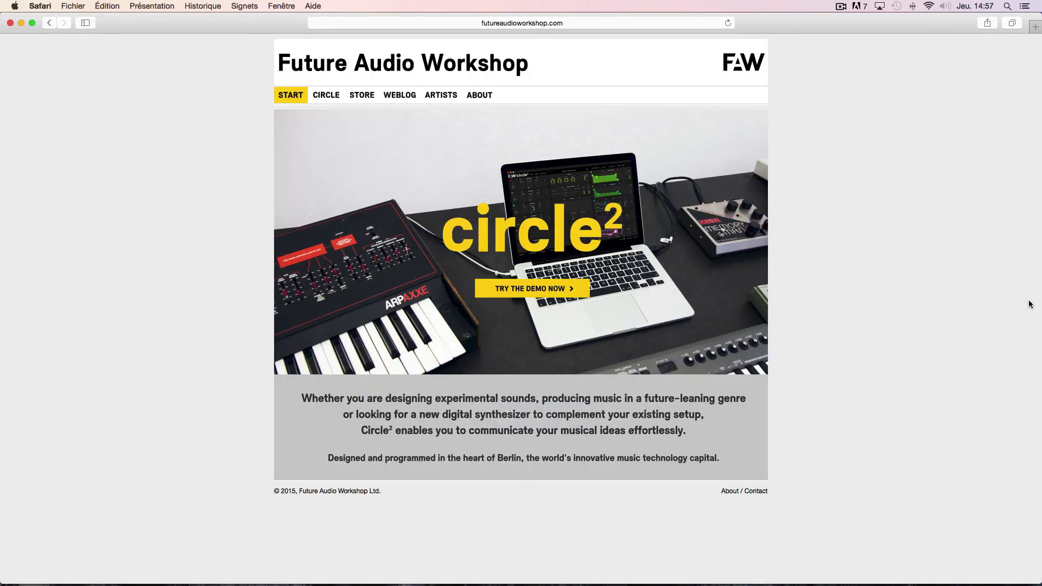
pyautogui.click(10, 23)
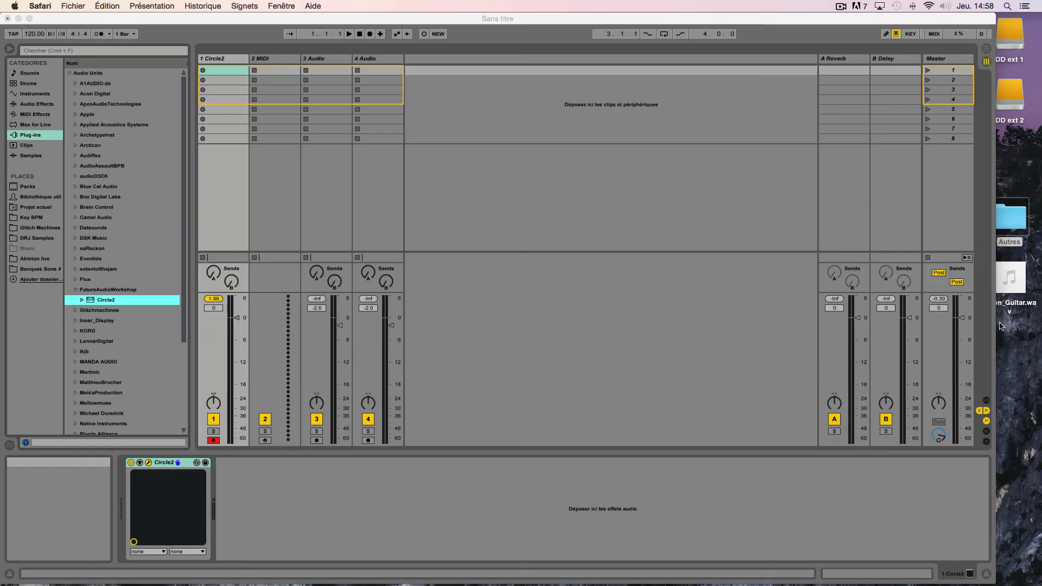
pyautogui.moveTo(997, 324); pyautogui.dragTo(979, 323)
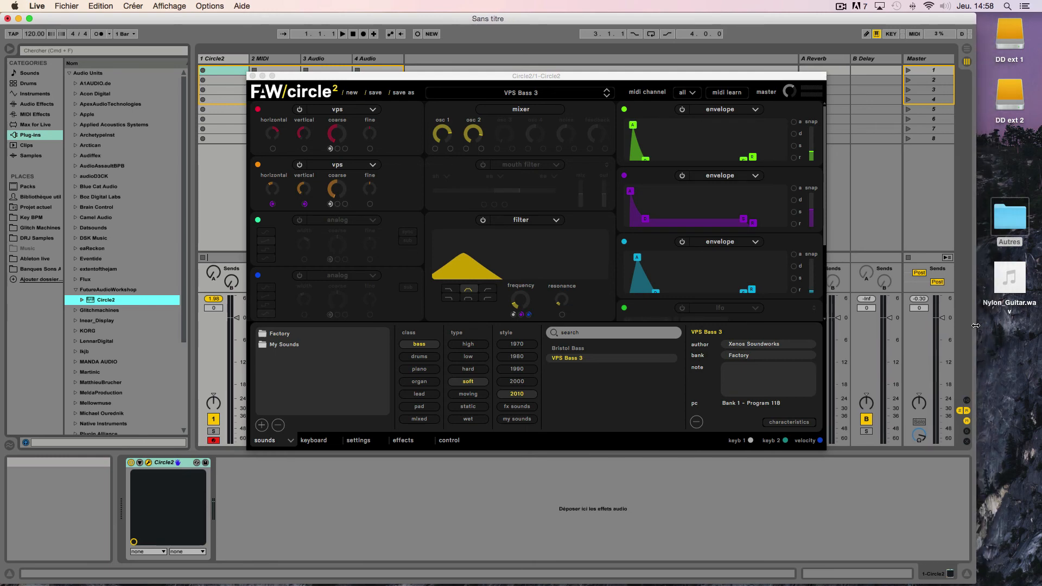
# Locate Nylon_Guitar.wav on the desktop and launch Circle Wavetable Generator from the Circle2 applications folder
pyautogui.click(1012, 279)
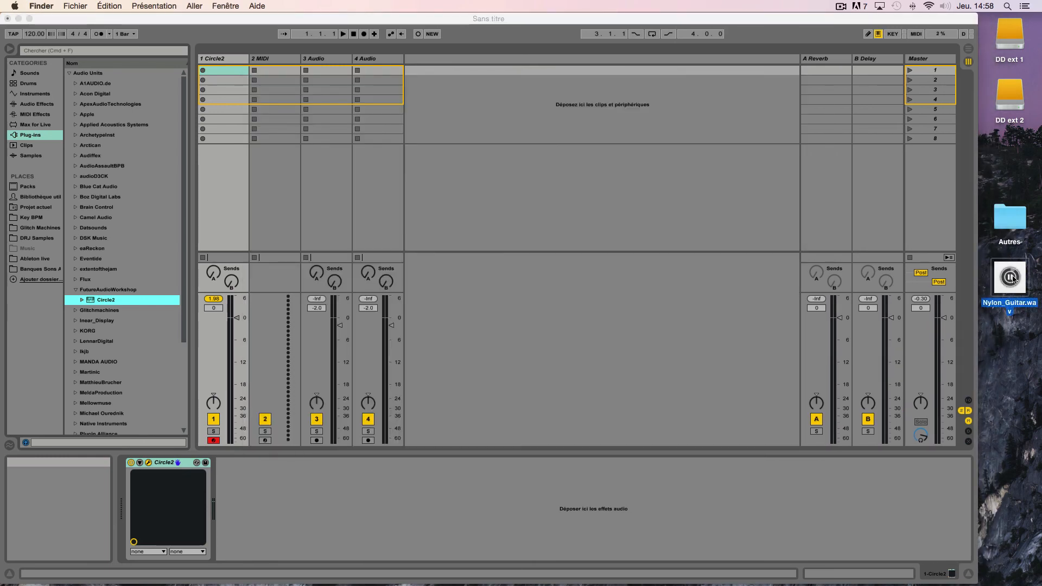
pyautogui.click(1008, 350)
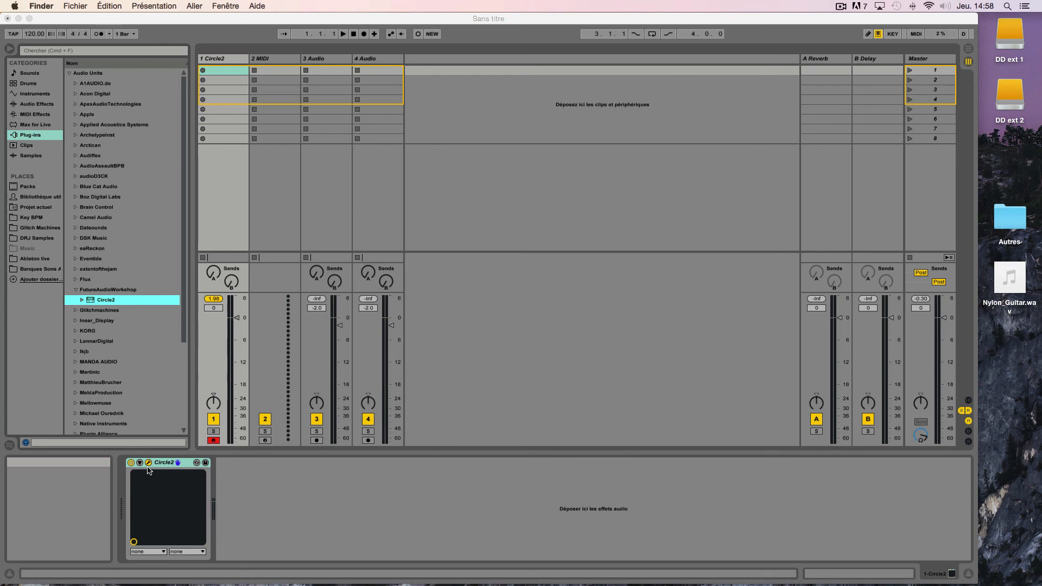
pyautogui.click(789, 564)
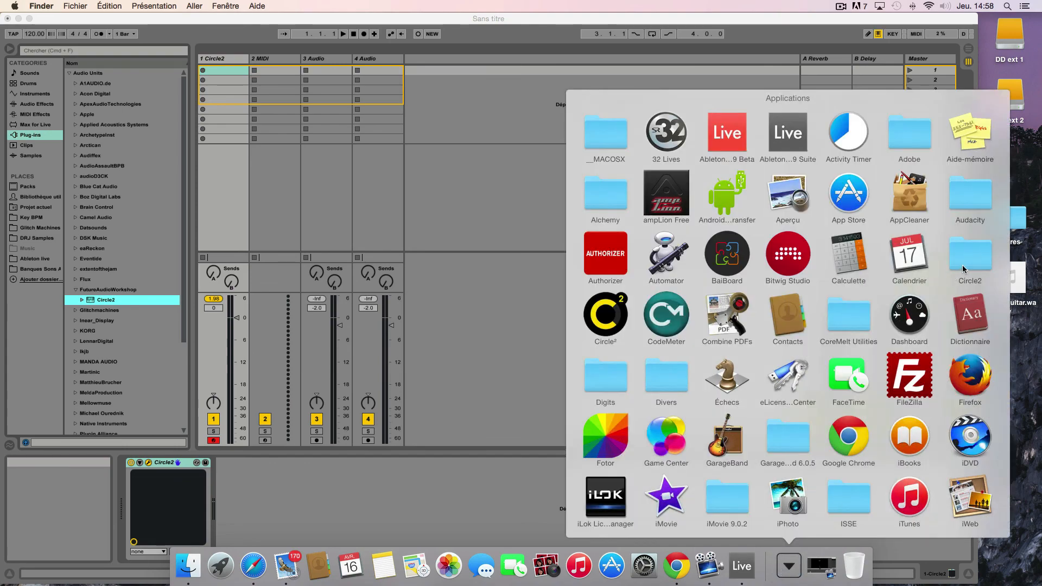
pyautogui.click(962, 265)
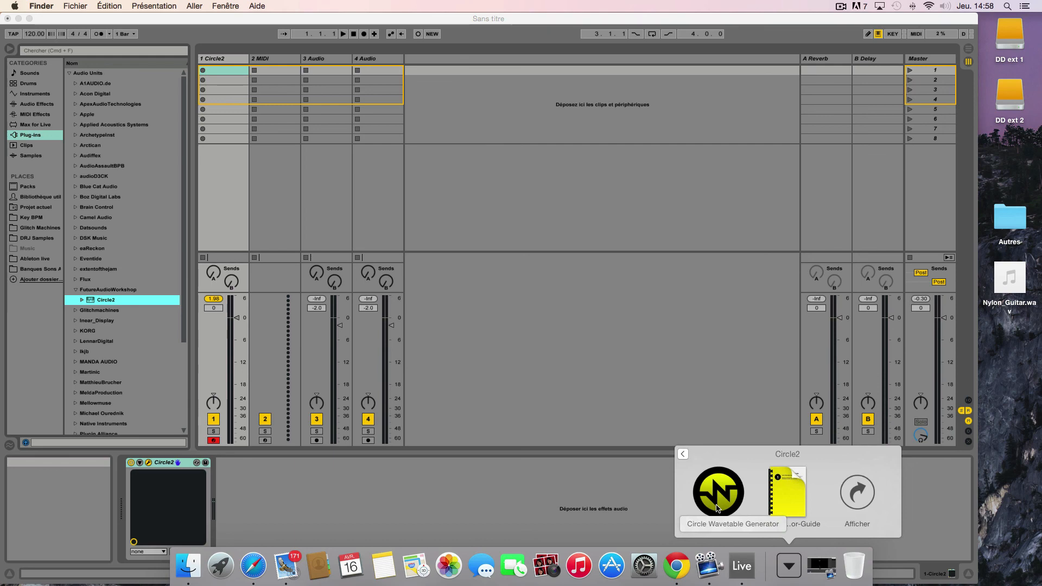
pyautogui.click(716, 508)
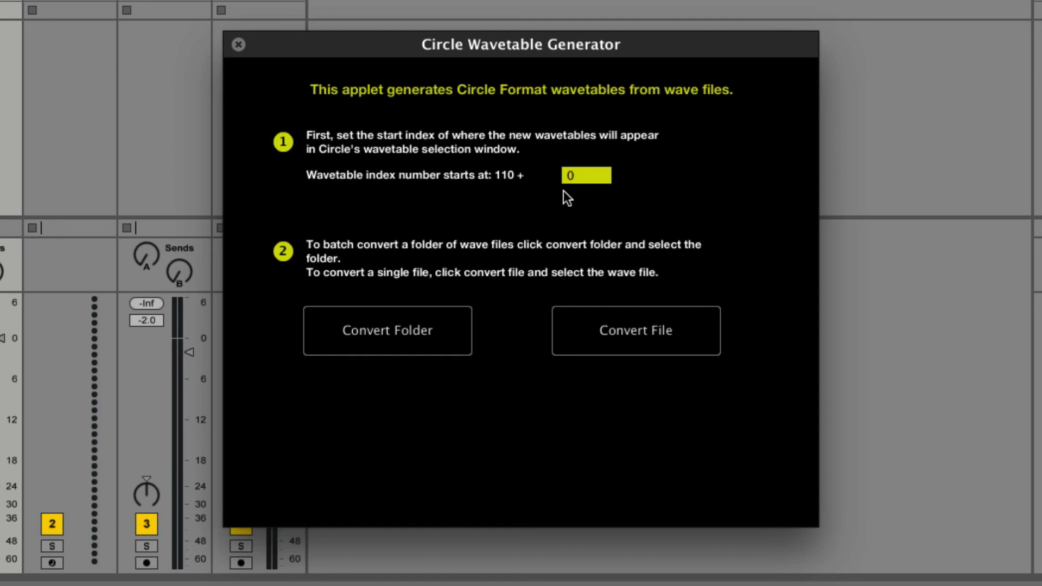
# Set the wavetable start index offset to 1 and convert Nylon_Guitar.wav from the desktop into a Circle wavetable
pyautogui.doubleClick(584, 178)
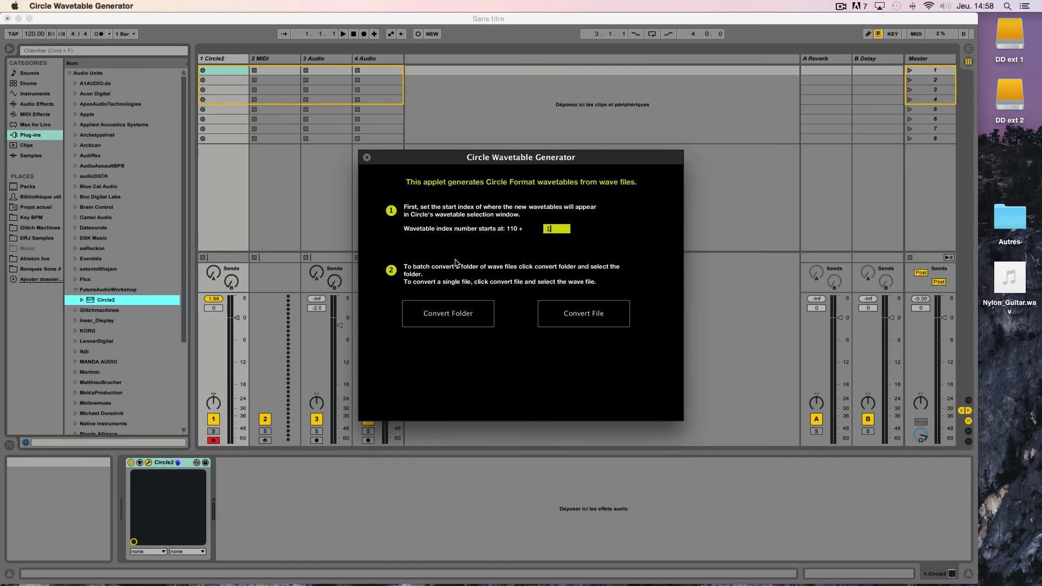
pyautogui.click(581, 325)
pyautogui.moveTo(995, 278)
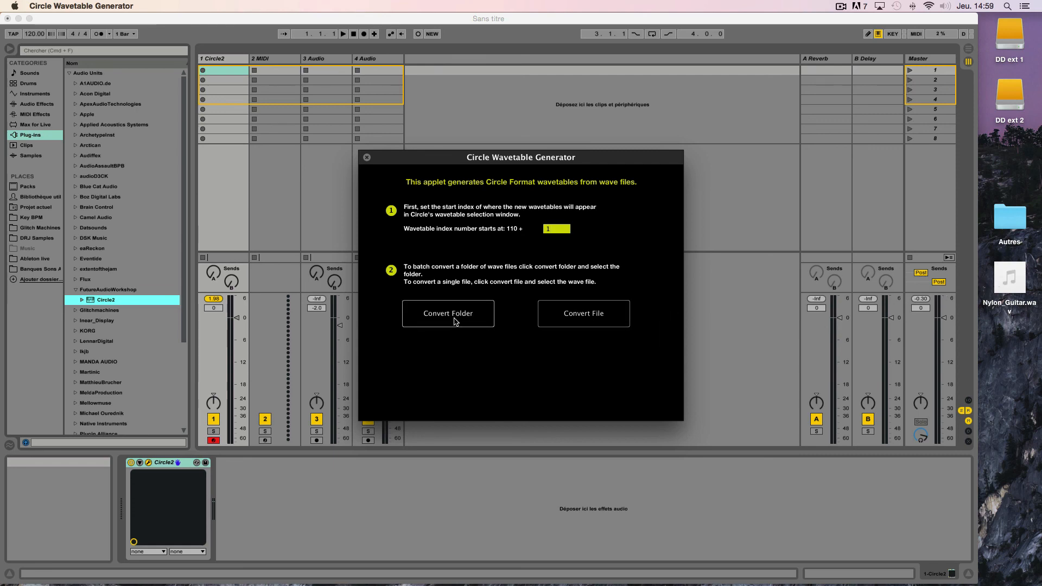
pyautogui.click(593, 314)
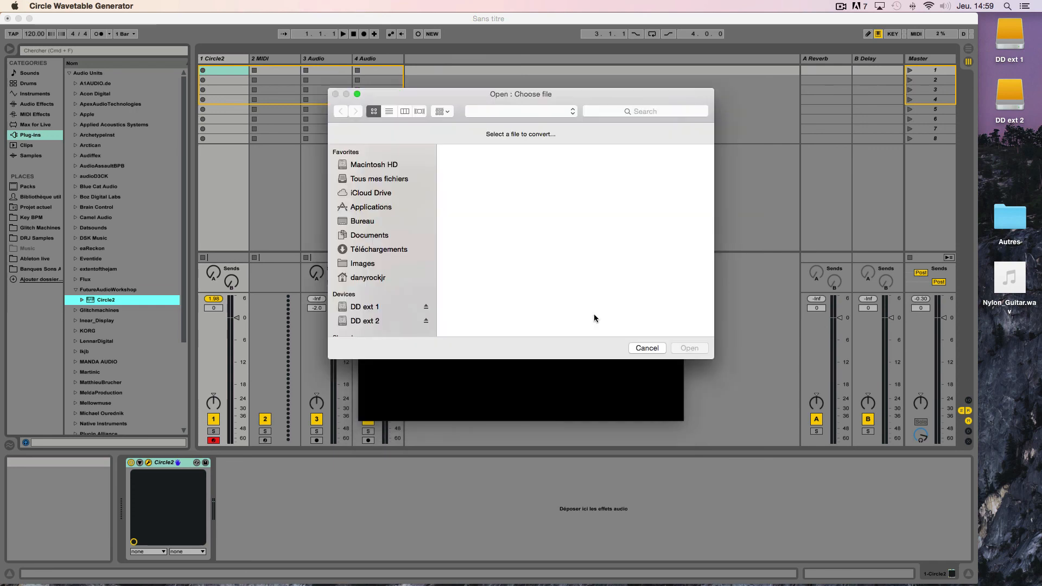
pyautogui.click(364, 221)
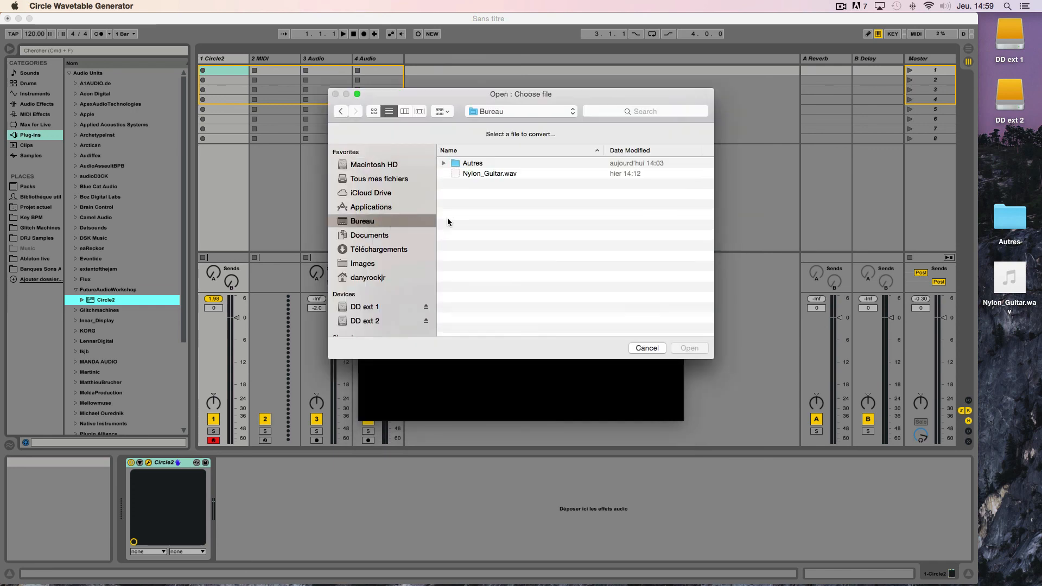
pyautogui.click(485, 174)
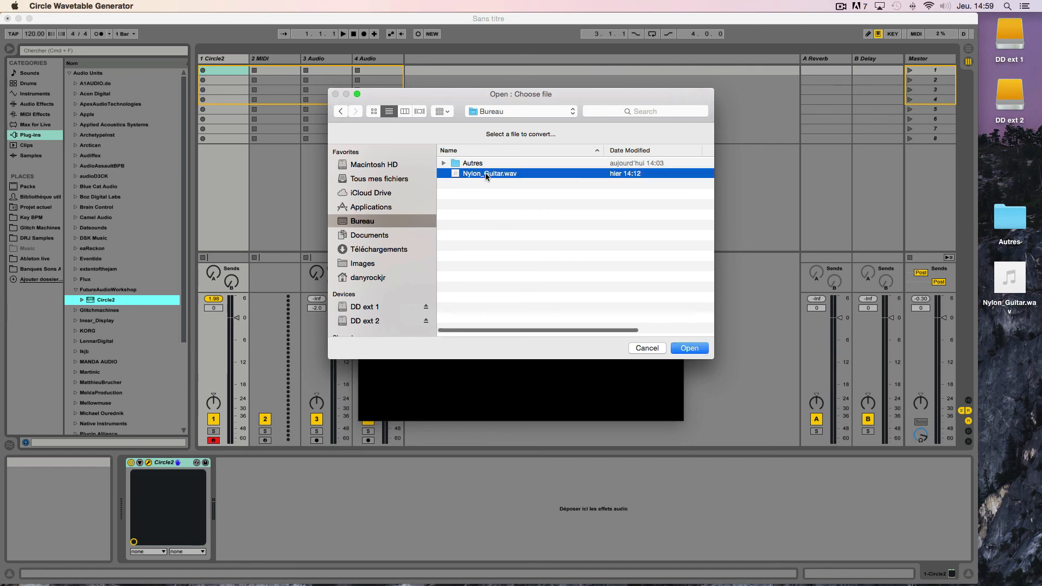
pyautogui.click(682, 350)
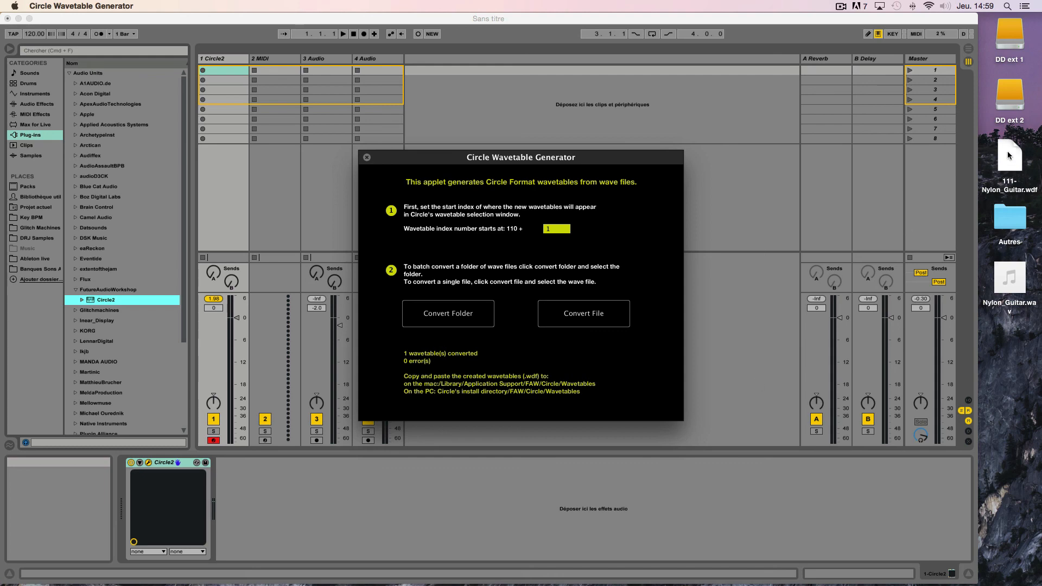
# Move 111-Nylon_Guitar.wdf below the wave file on the desktop, close the Wavetable Generator, and show the Circle2 plug-in window
pyautogui.moveTo(1010, 160); pyautogui.dragTo(1008, 328)
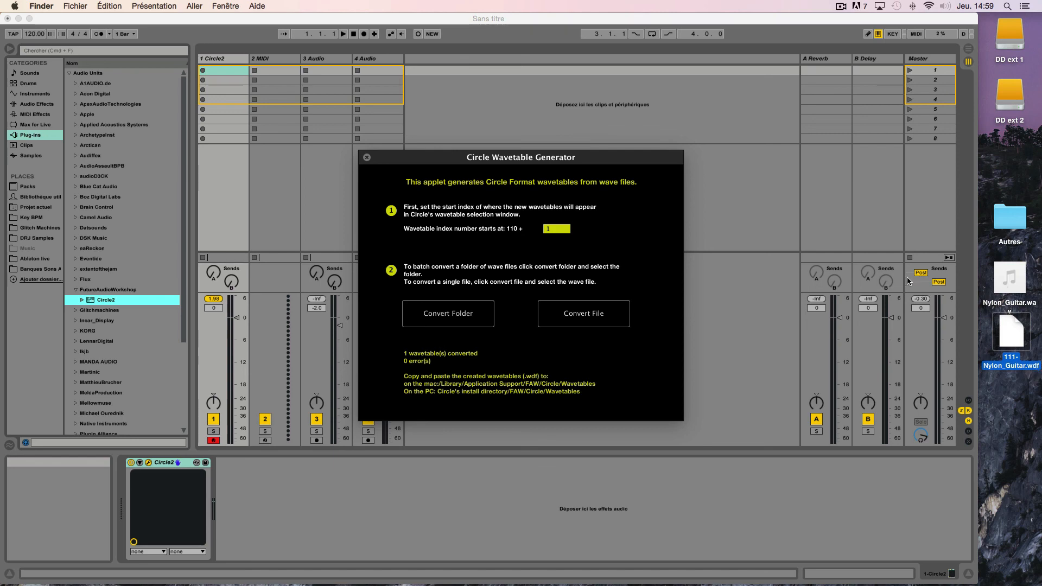
pyautogui.click(367, 158)
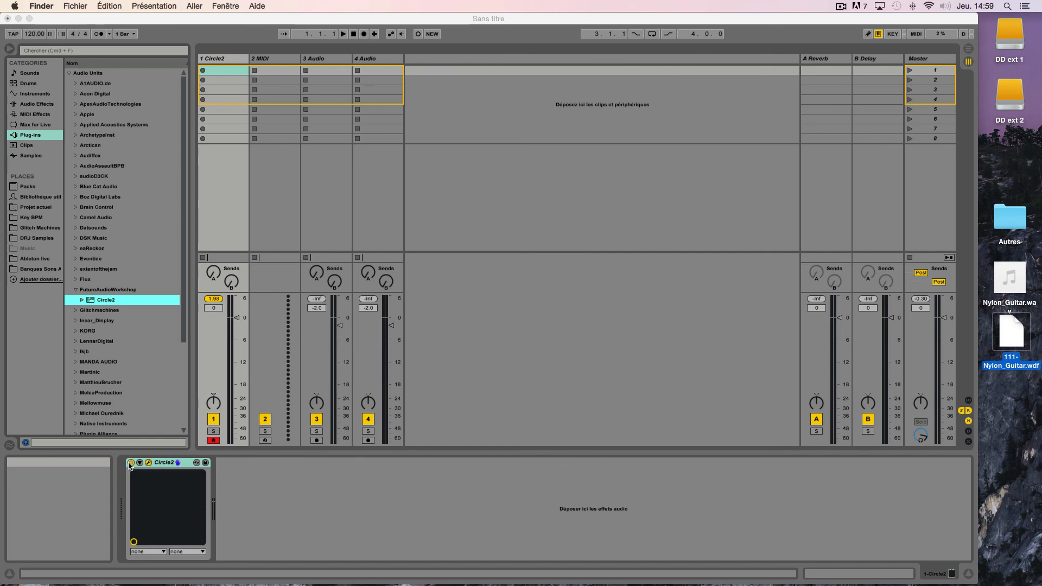
pyautogui.click(149, 464)
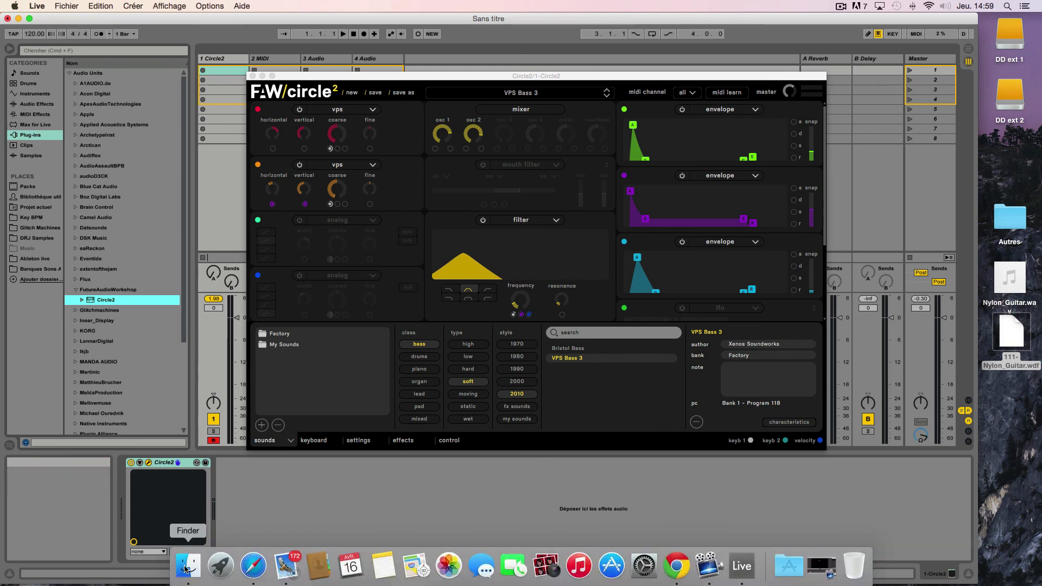
# In Finder, move 111-Nylon_Guitar.wdf from the desktop into Macintosh HD/Bibliothèque/Application Support/FAW/Circle-2/Wavetables and minimize the folder window
pyautogui.click(189, 566)
pyautogui.click(371, 214)
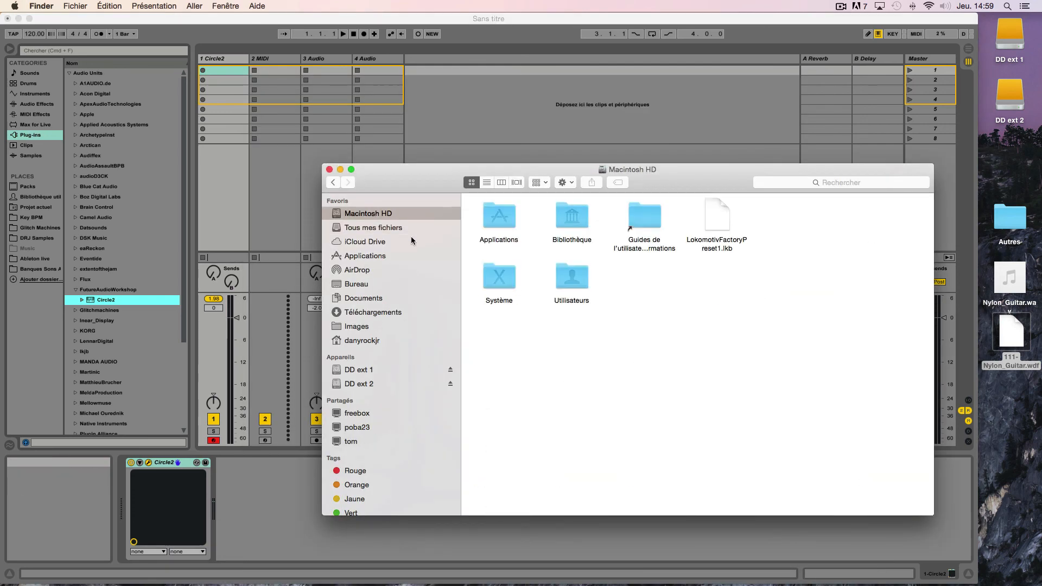
pyautogui.doubleClick(568, 224)
pyautogui.doubleClick(500, 220)
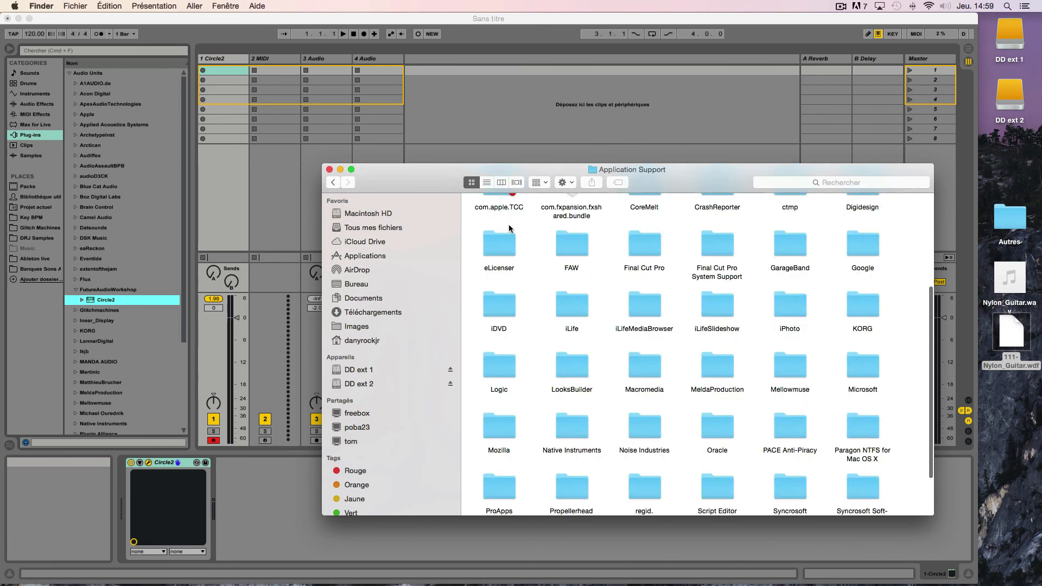
pyautogui.click(573, 250)
pyautogui.doubleClick(574, 252)
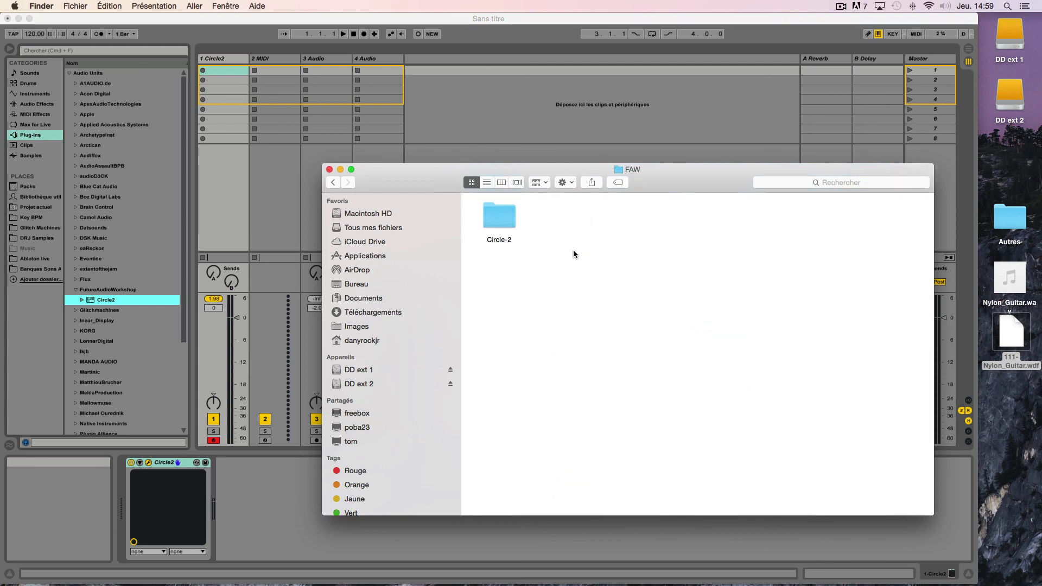
pyautogui.doubleClick(500, 219)
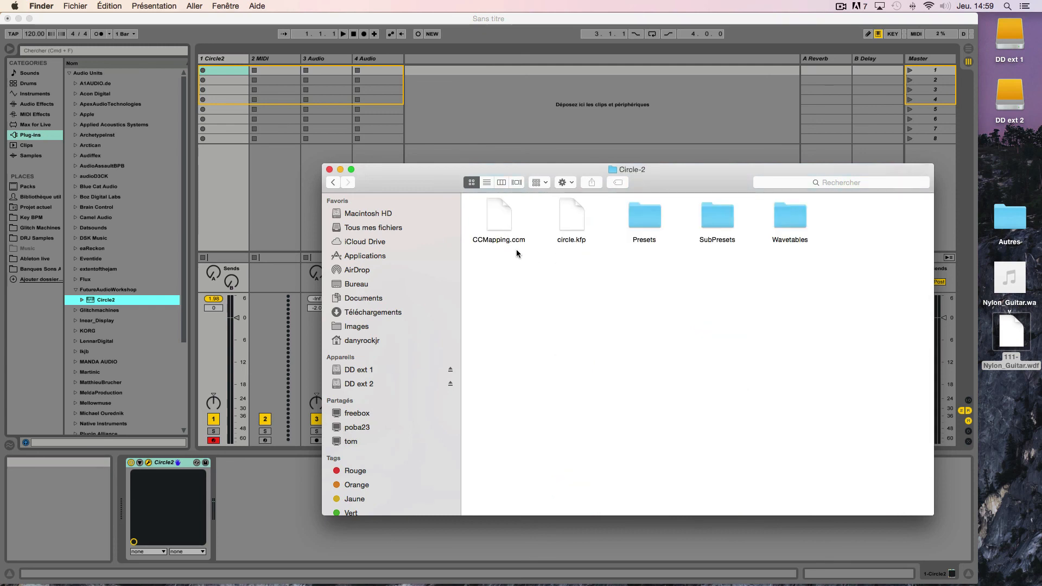
pyautogui.doubleClick(790, 214)
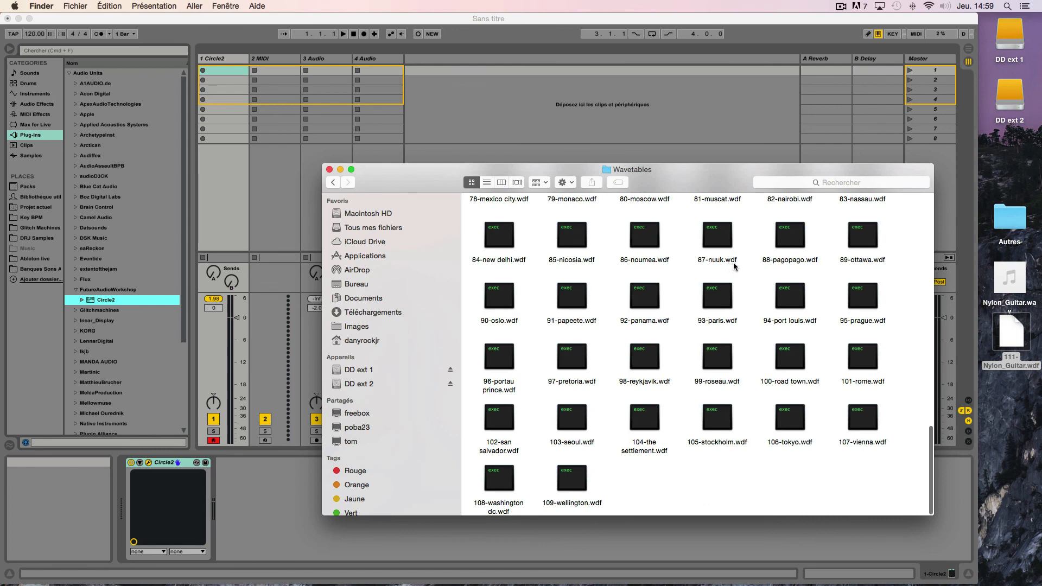
pyautogui.moveTo(1011, 332); pyautogui.dragTo(635, 480)
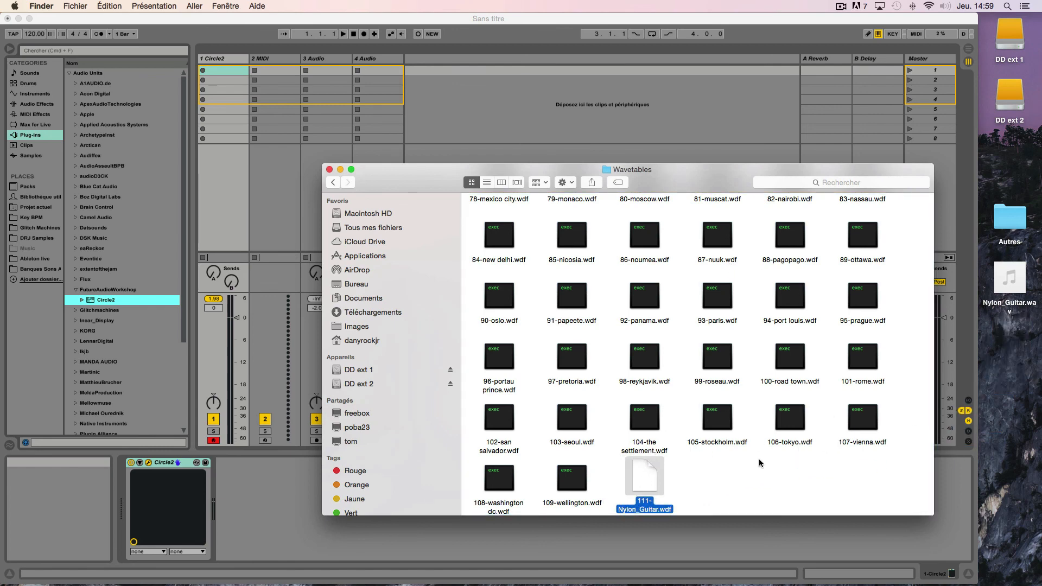
pyautogui.click(339, 169)
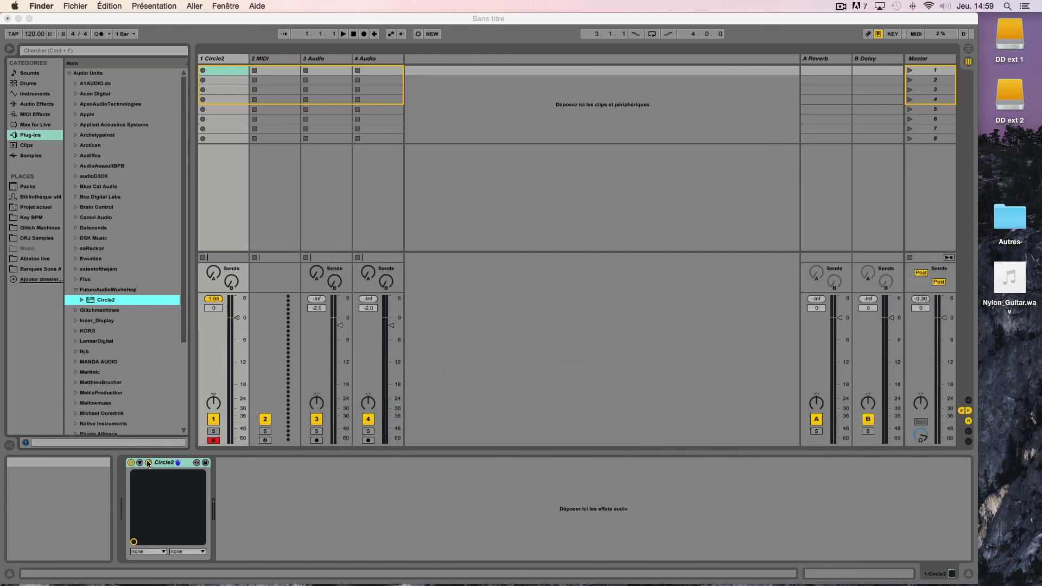
# Reopen the Circle2 window, switch the first oscillator to wavetable, and look for the new wavetable in its waveform selection
pyautogui.click(196, 462)
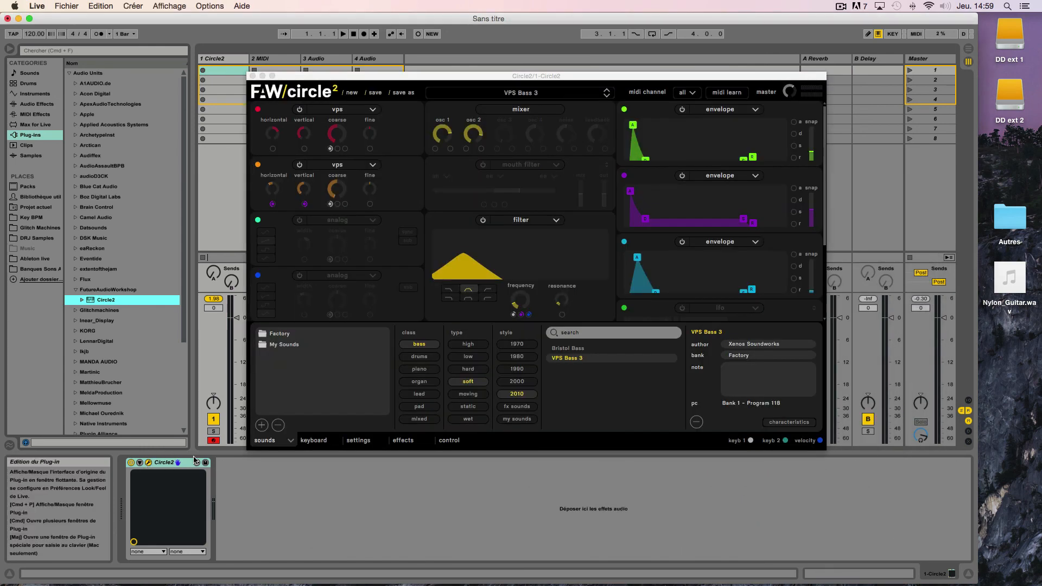
pyautogui.click(252, 77)
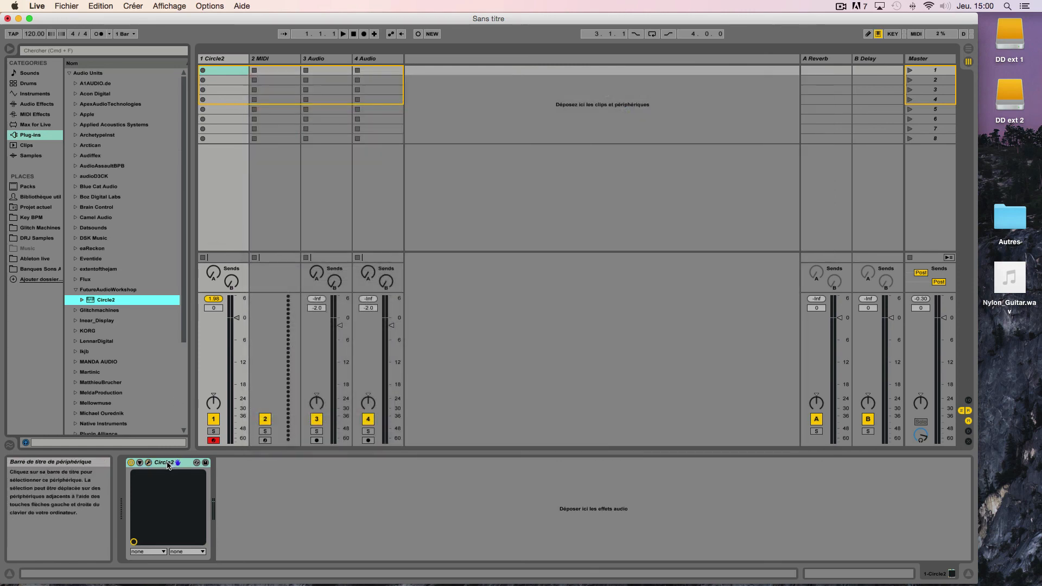
pyautogui.click(168, 464)
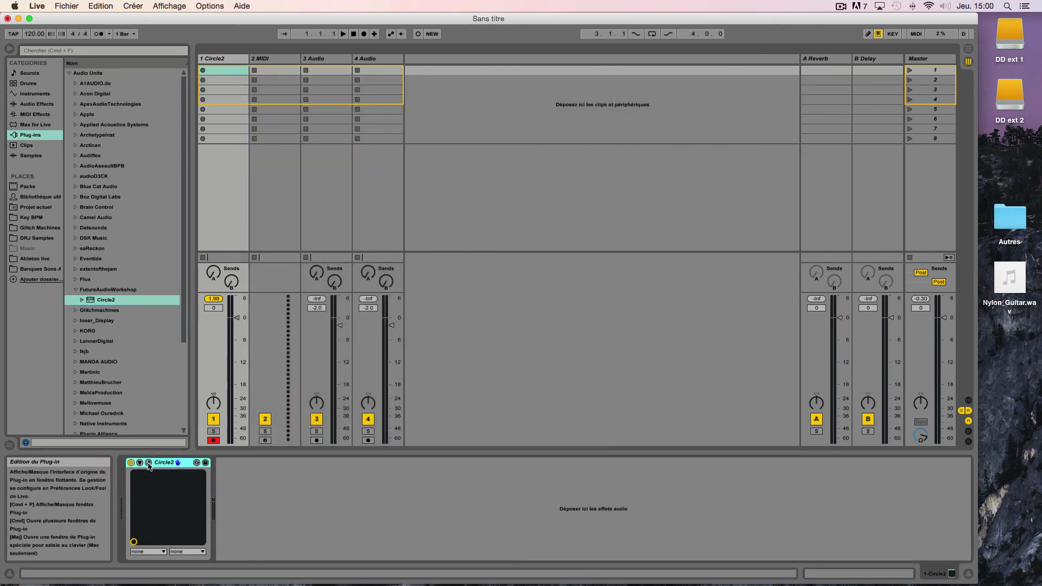
pyautogui.click(149, 464)
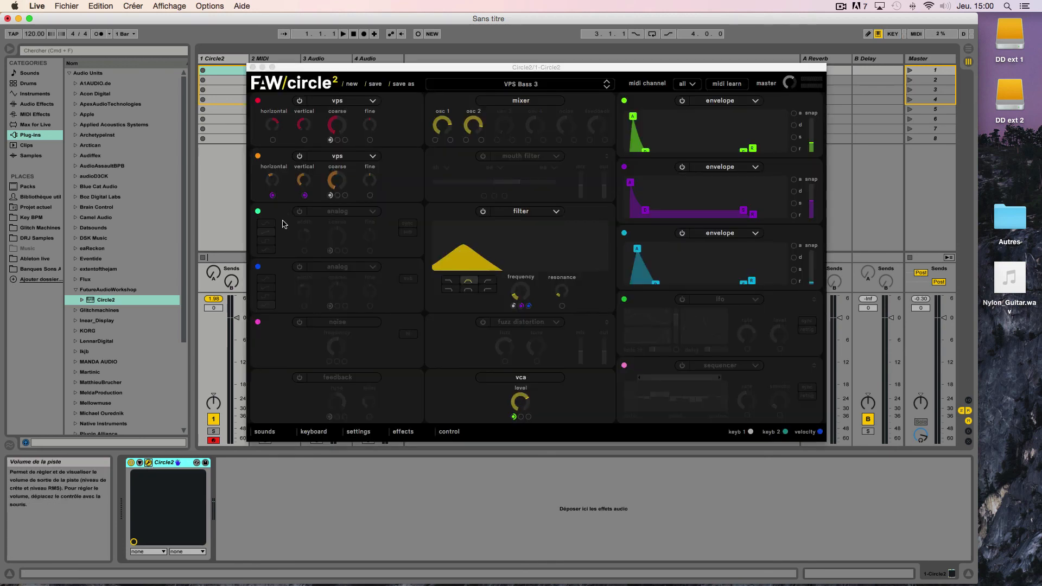
pyautogui.click(337, 101)
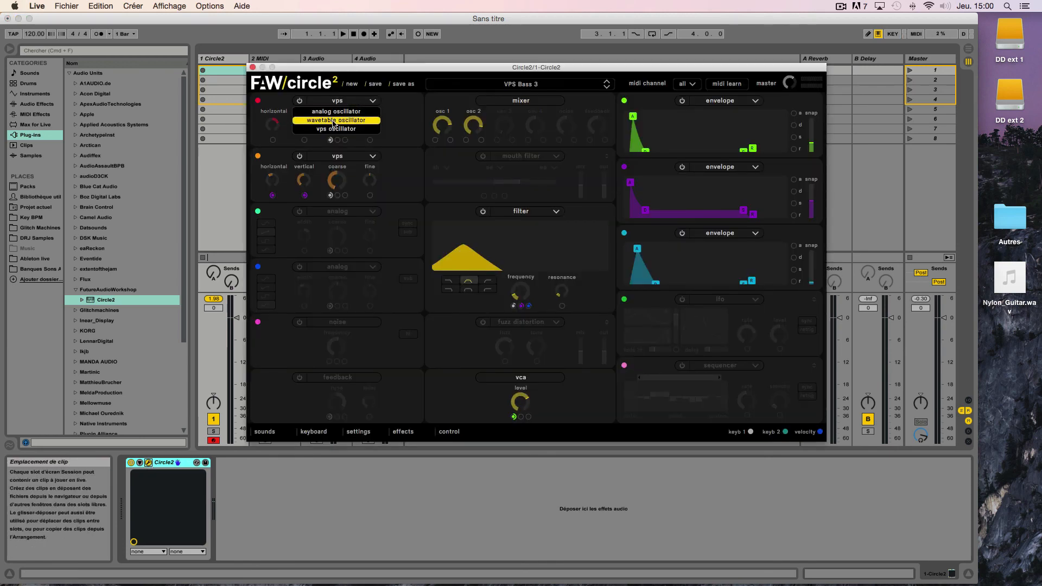
pyautogui.click(333, 122)
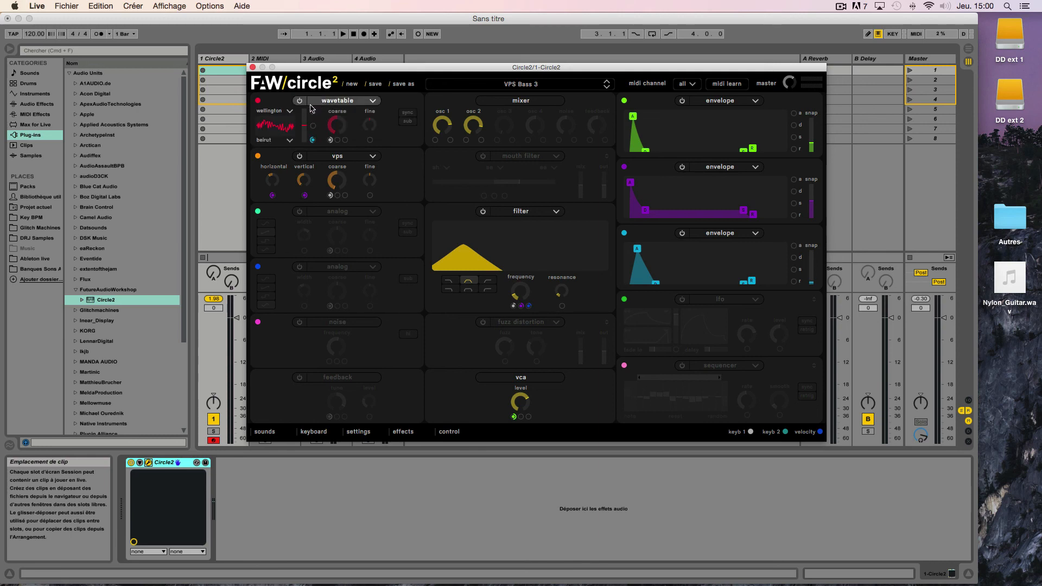
pyautogui.click(276, 112)
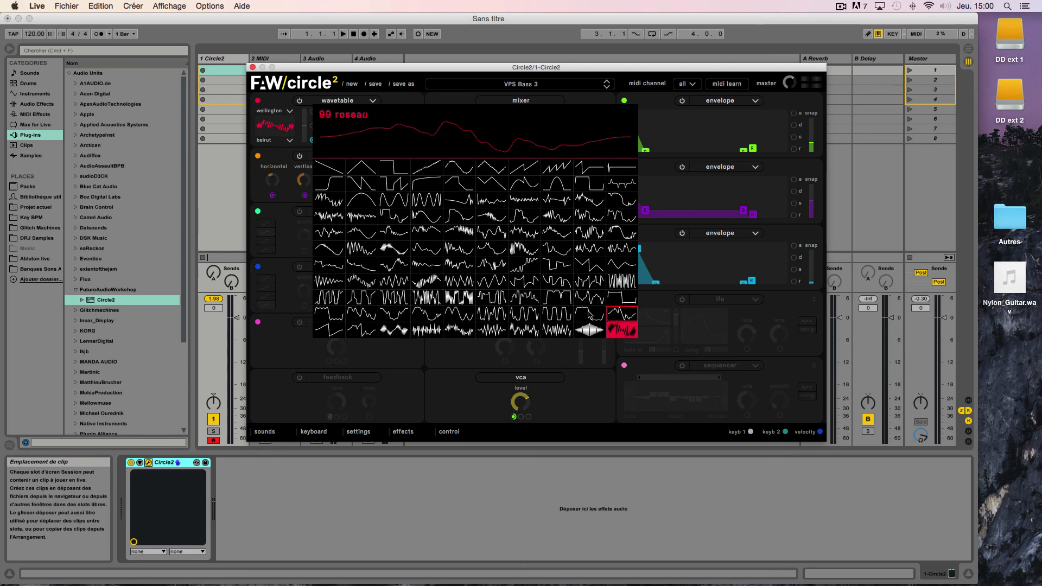
pyautogui.click(253, 68)
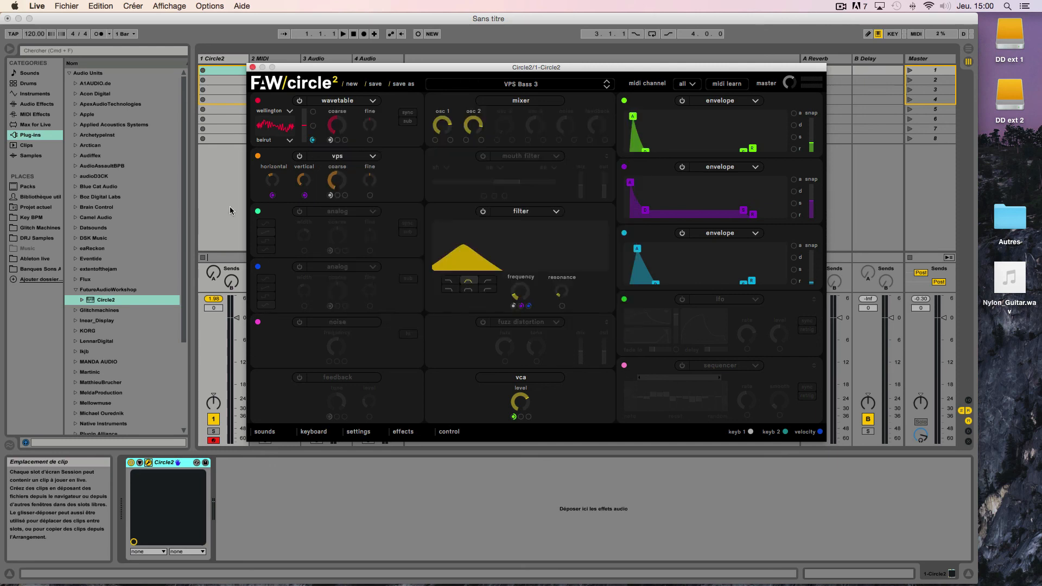
# Delete the Circle2 device and load a fresh Circle2 instance onto track 1, moving its window clear of the browser
pyautogui.click(253, 68)
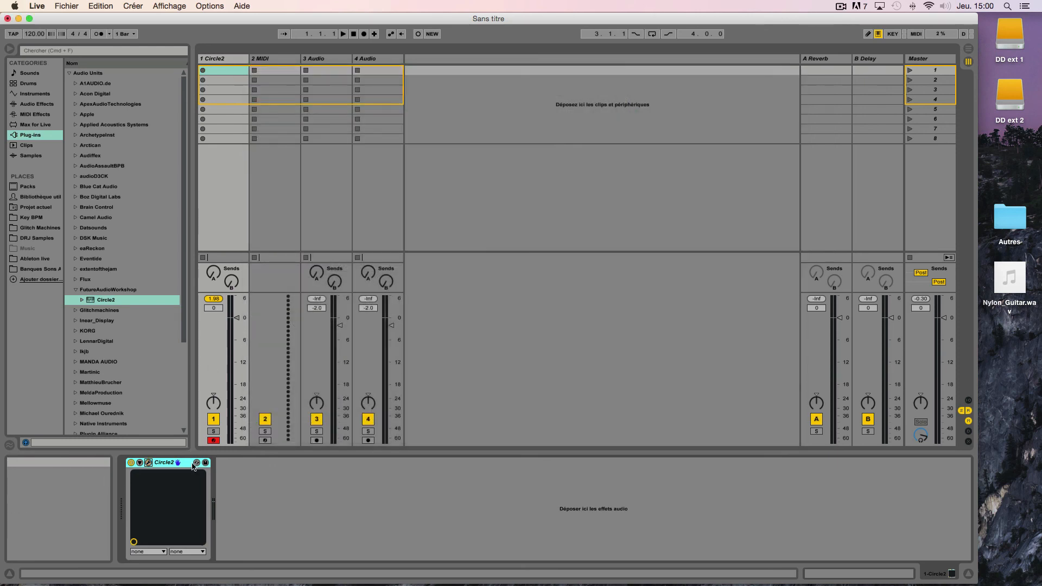
pyautogui.press('Delete')
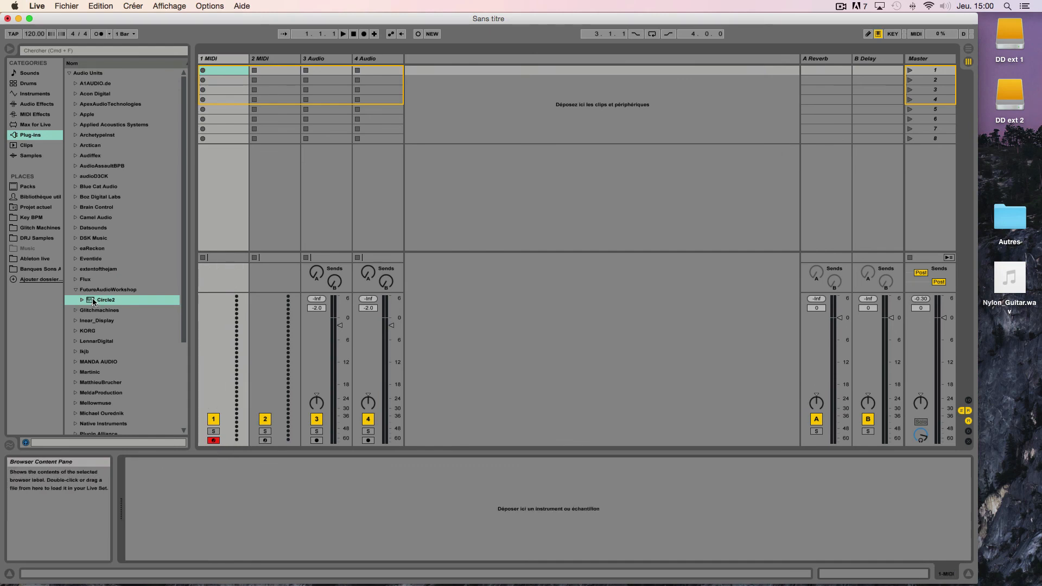
pyautogui.moveTo(92, 297); pyautogui.dragTo(208, 287)
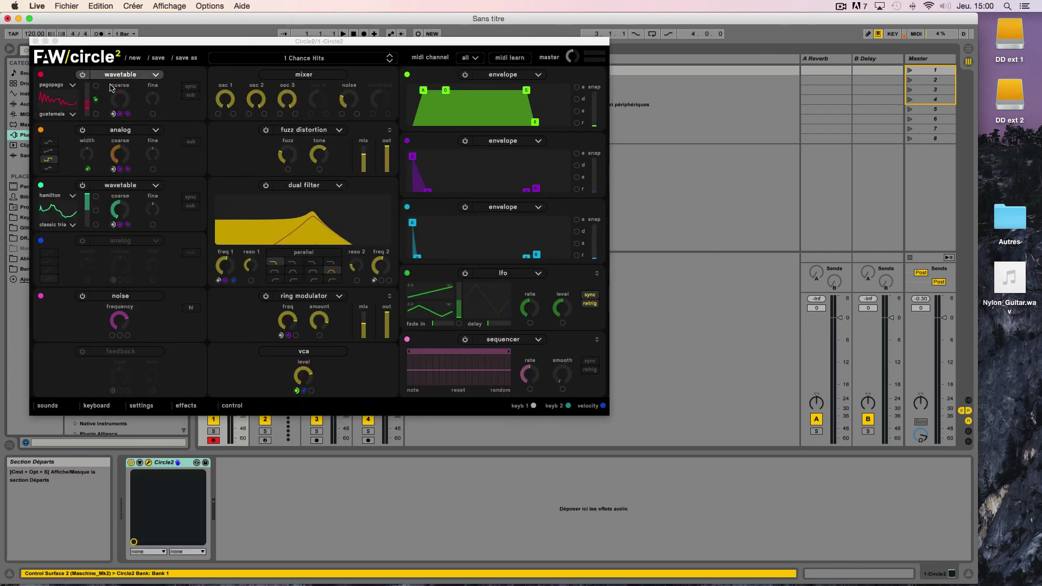
pyautogui.moveTo(168, 40); pyautogui.dragTo(326, 88)
# Select the imported Nylon_Guitar wavetable as the first oscillator's upper waveform and raise the oscillator's wavetable mix toward it
pyautogui.click(266, 110)
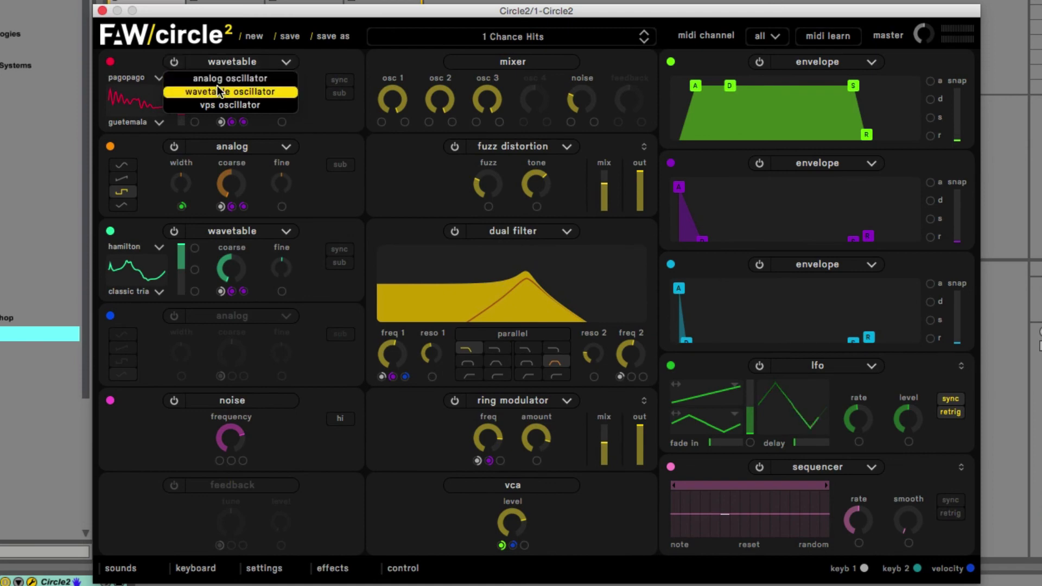
pyautogui.click(258, 131)
pyautogui.click(161, 93)
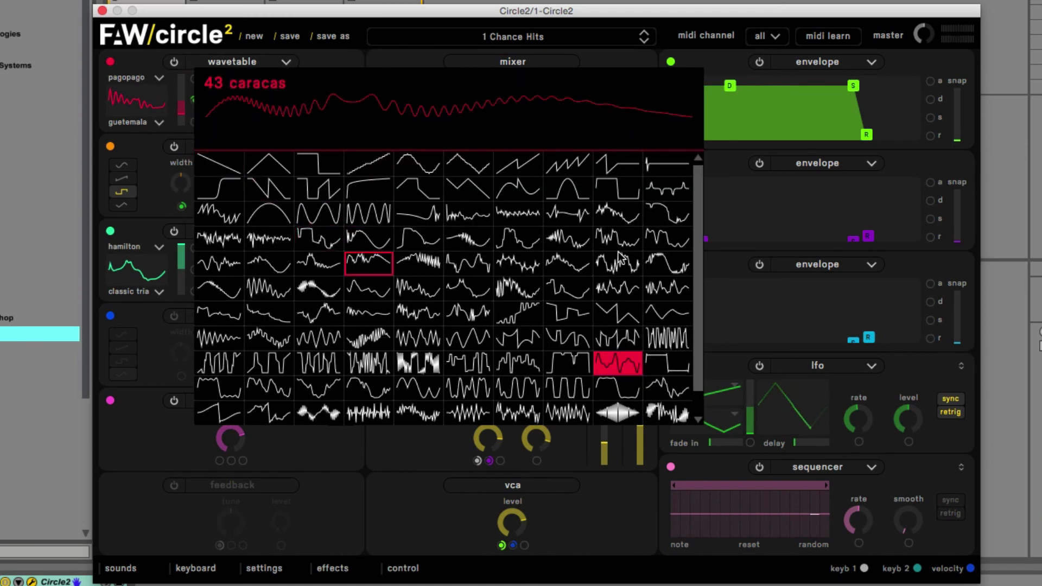
pyautogui.moveTo(698, 242); pyautogui.dragTo(695, 295)
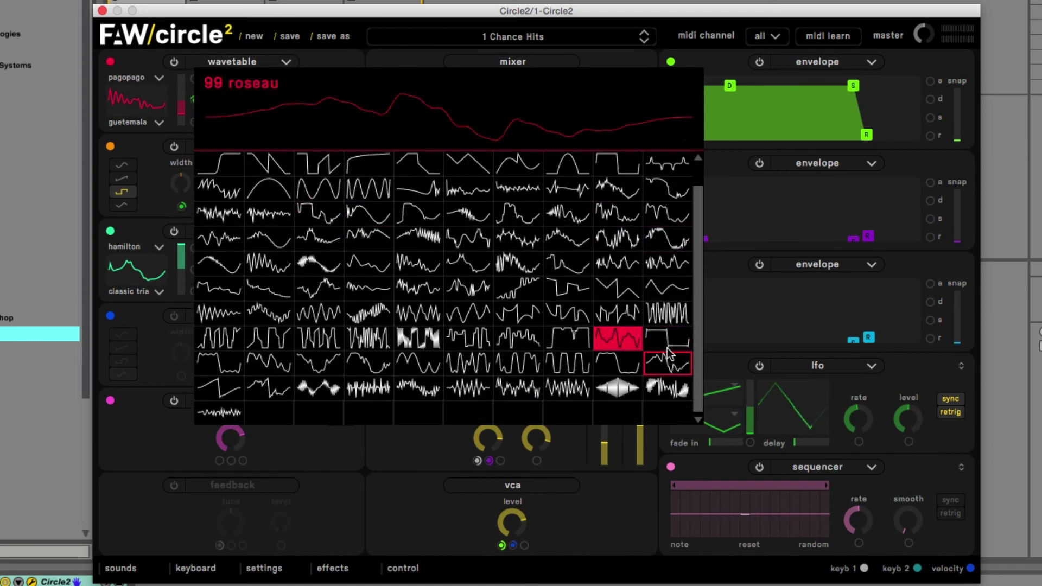
pyautogui.click(218, 414)
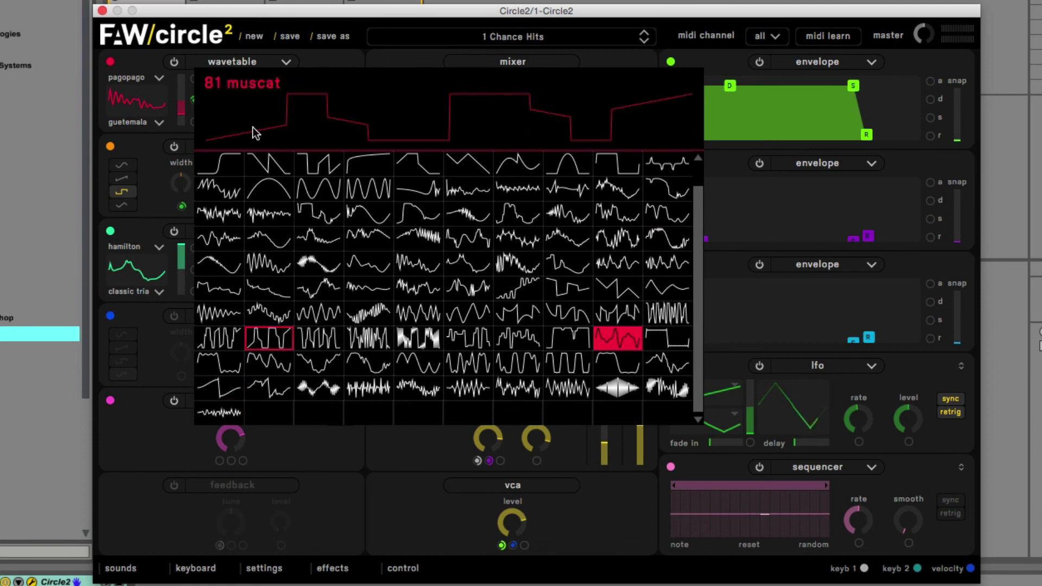
pyautogui.click(213, 410)
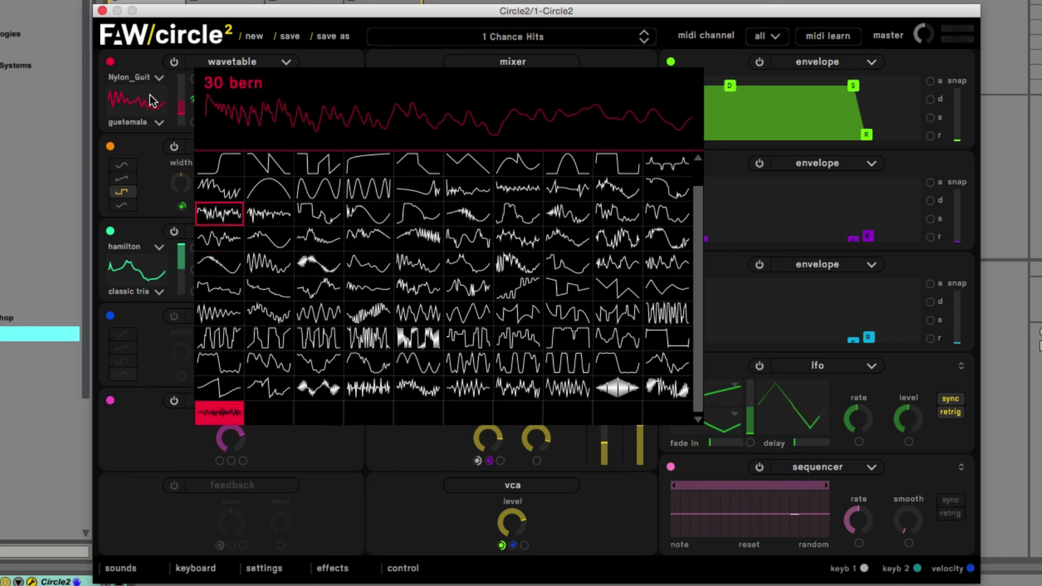
pyautogui.moveTo(179, 108); pyautogui.dragTo(184, 45)
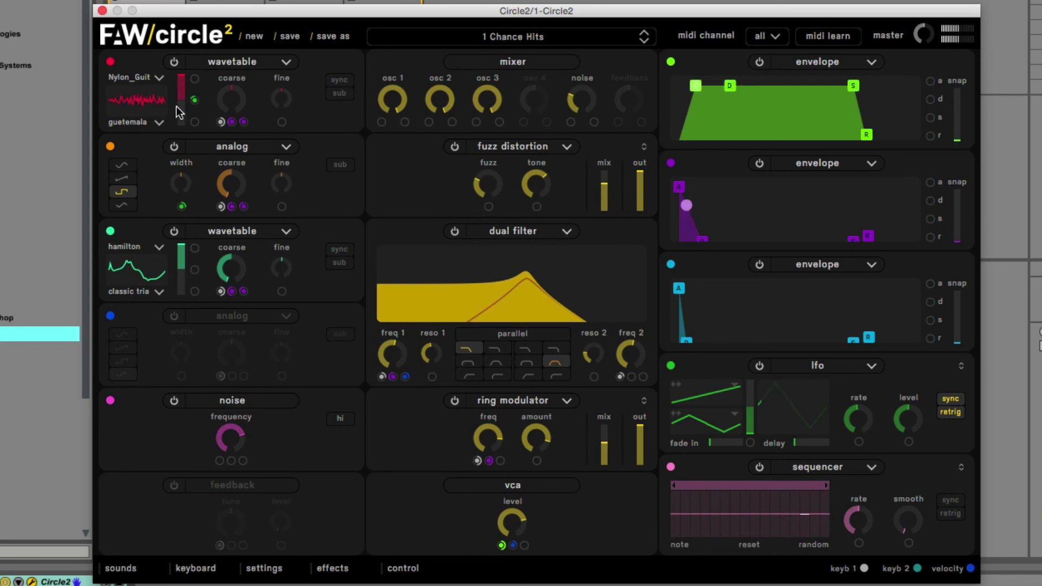
pyautogui.moveTo(180, 107); pyautogui.dragTo(181, 70)
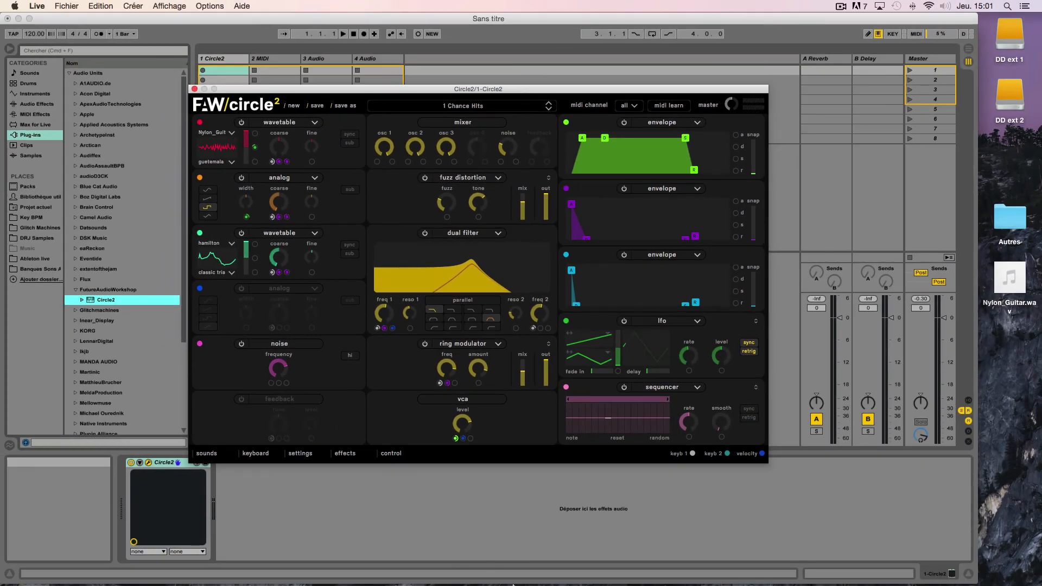
# Restore the Wavetables folder window, view the available file actions for 111-Nylon_Guitar.wdf, close the folder, and return to Circle2
pyautogui.moveTo(572, 584)
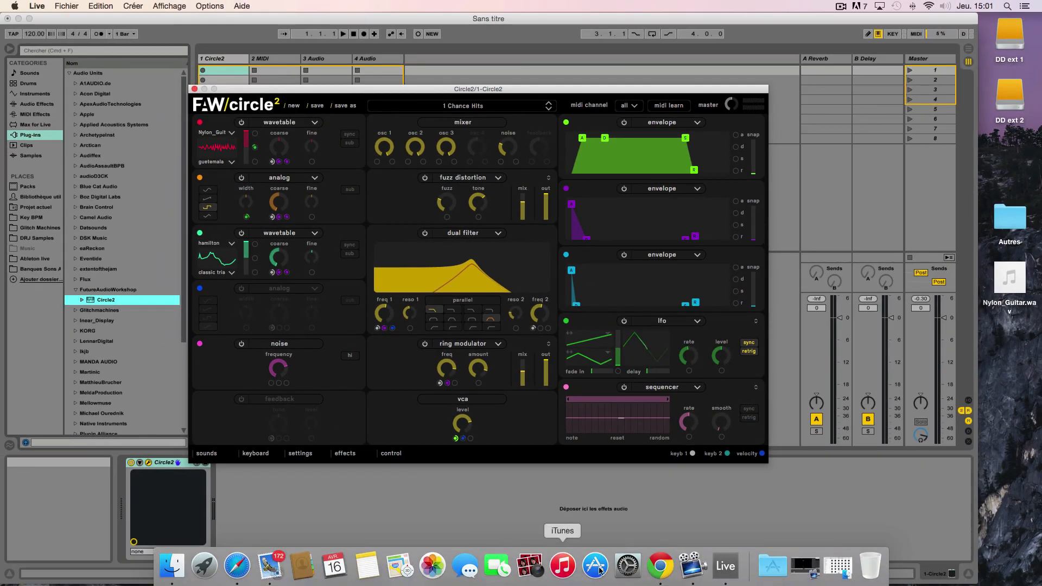
pyautogui.click(806, 566)
pyautogui.click(692, 478)
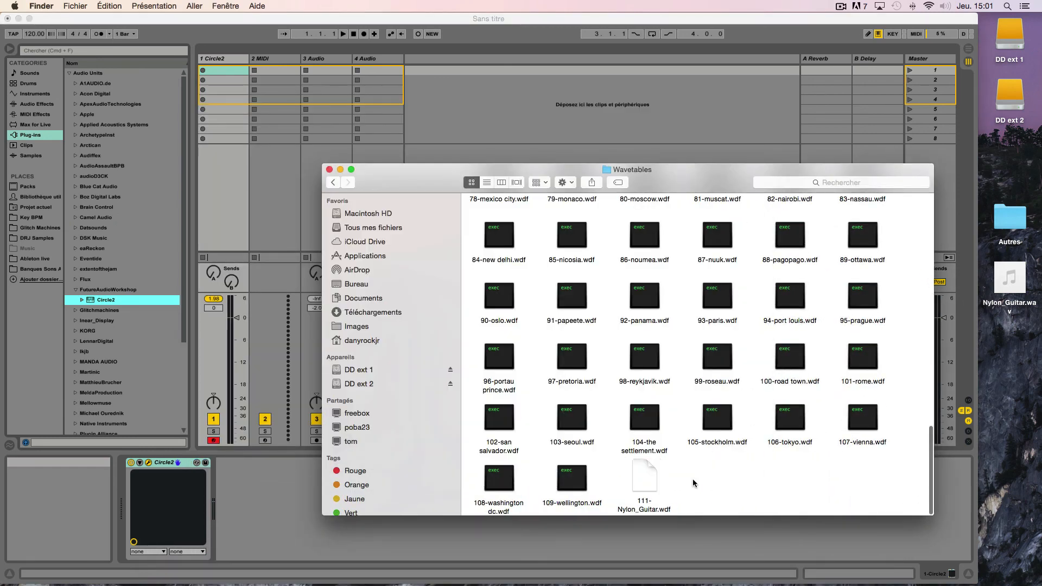
pyautogui.click(646, 479)
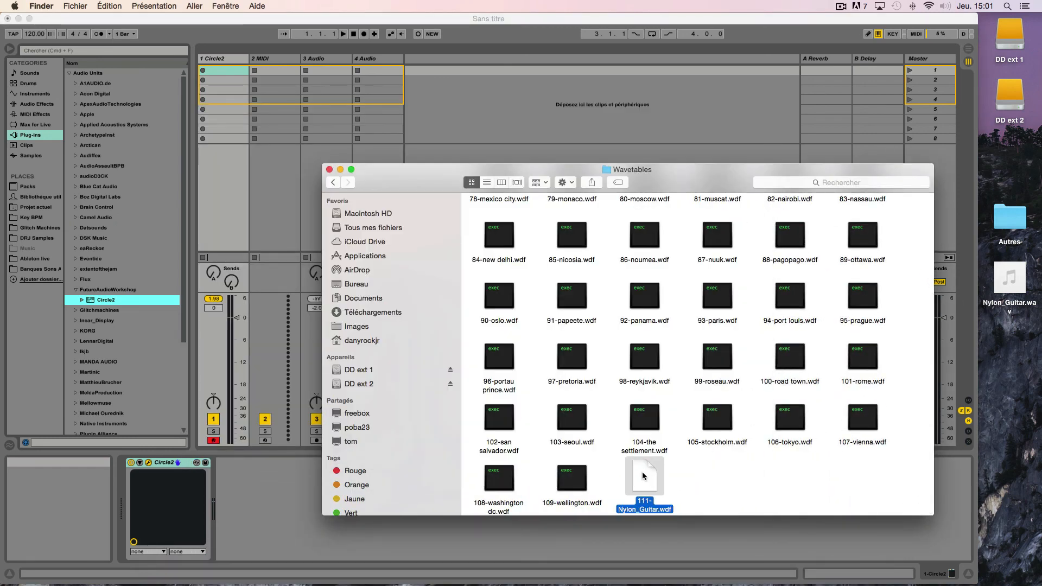
pyautogui.rightClick(641, 471)
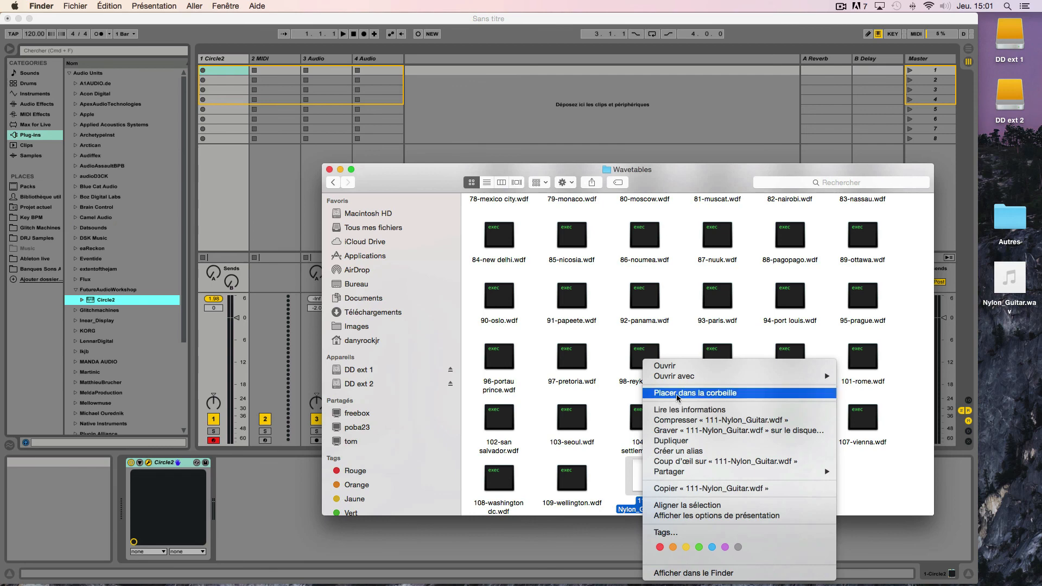
pyautogui.click(656, 417)
pyautogui.click(329, 170)
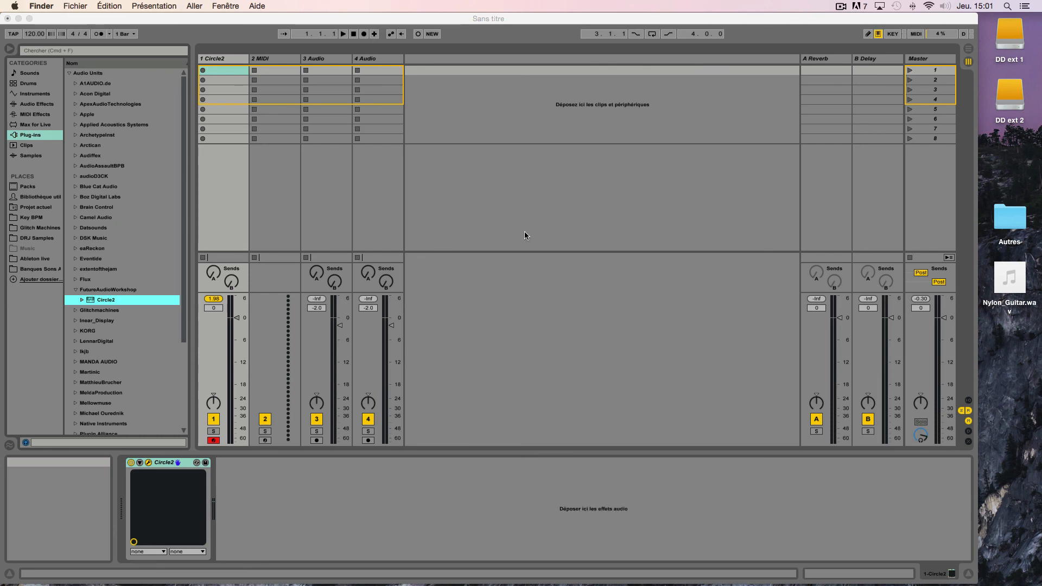
pyautogui.click(148, 462)
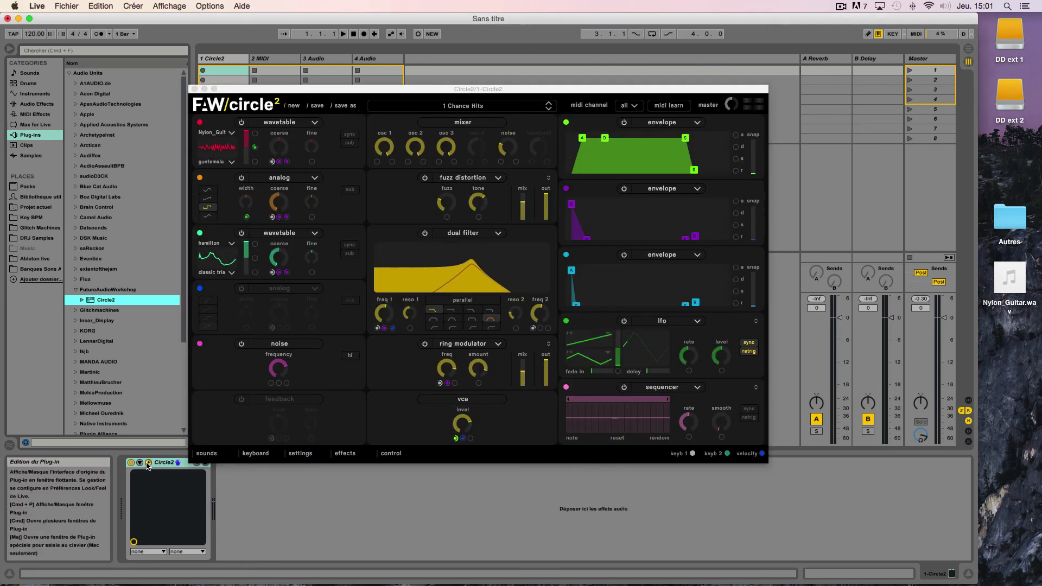